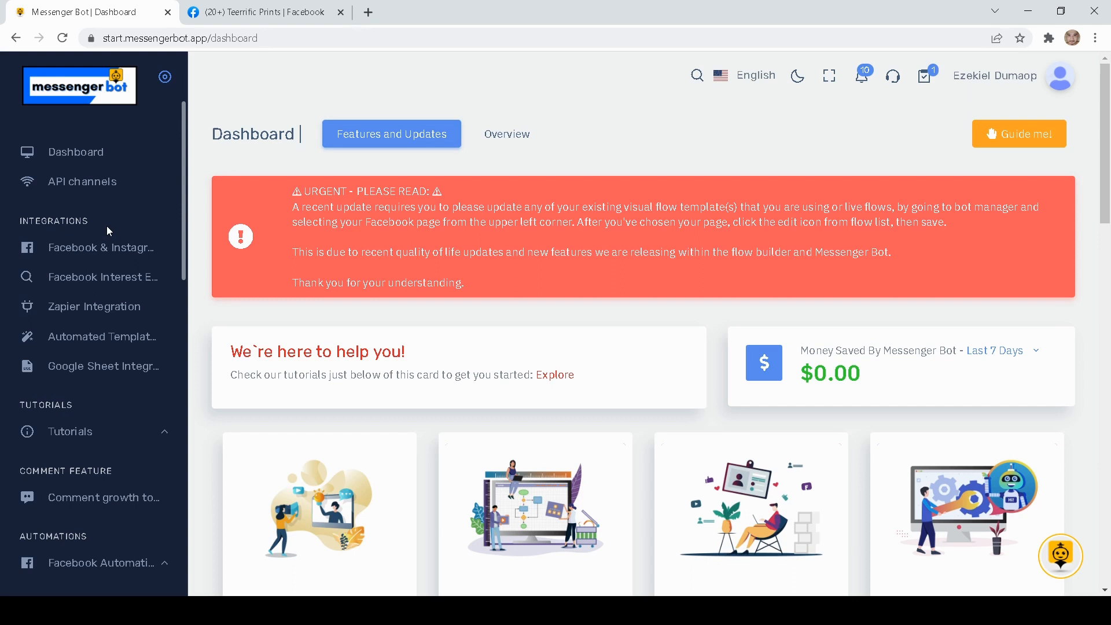
# Open the Bot manager and check which Facebook pages are available, keeping Teerrific Prints as the selected page
pyautogui.scroll(-6, 106, 229)
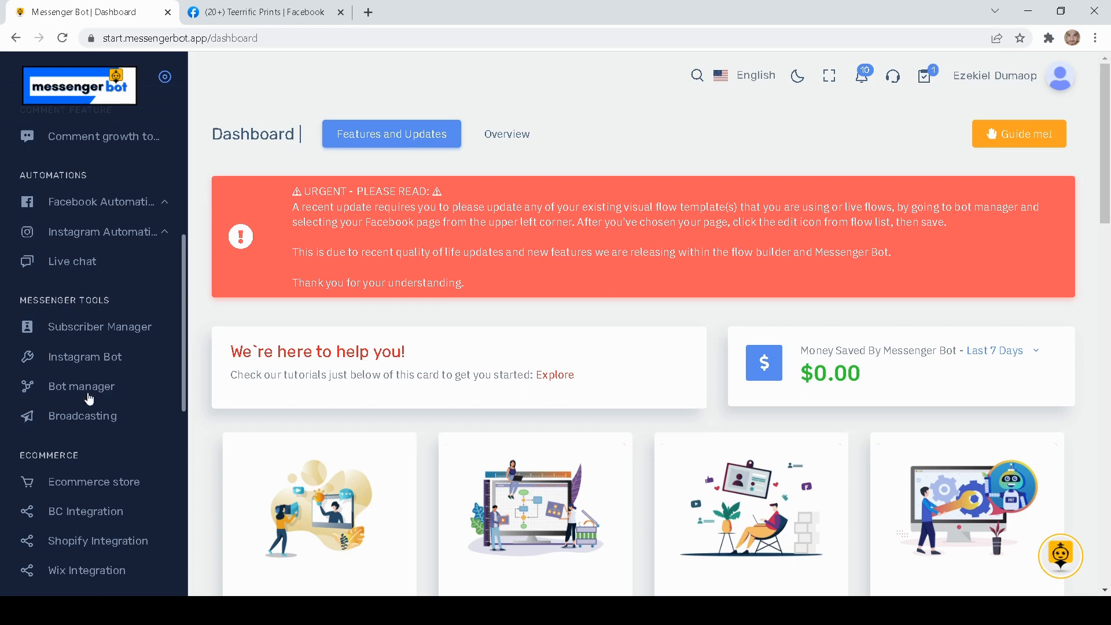
pyautogui.click(71, 388)
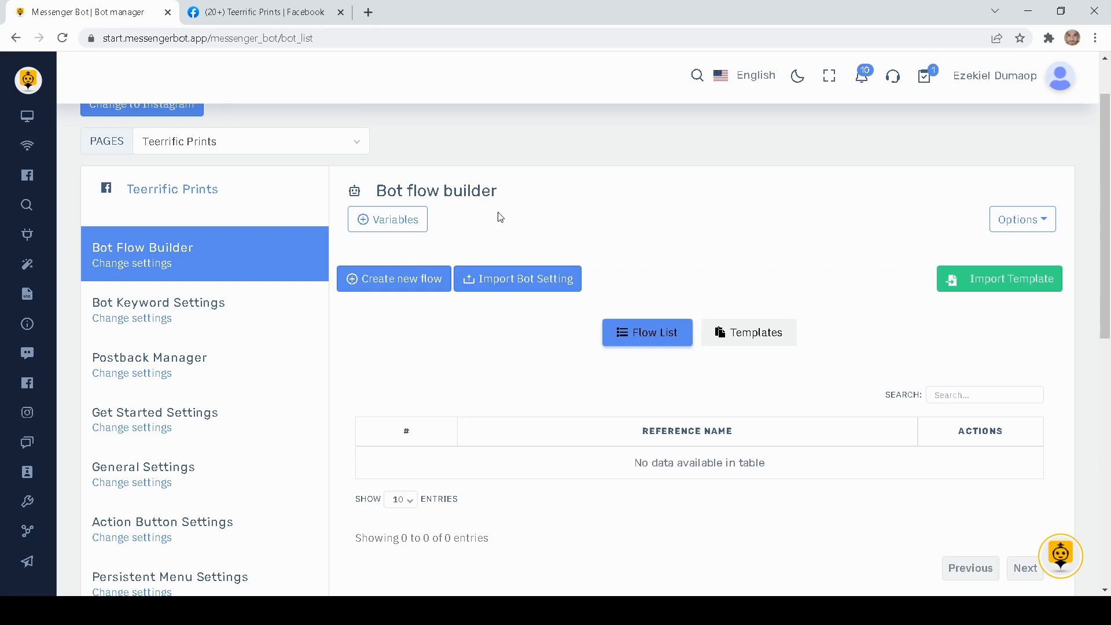
pyautogui.scroll(2, 512, 342)
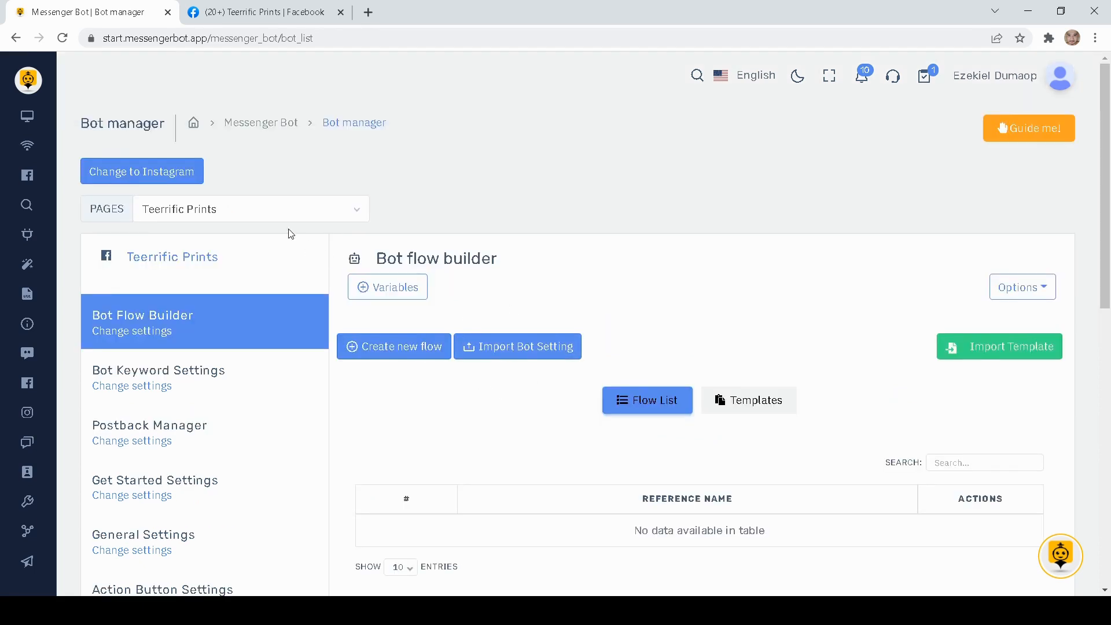
pyautogui.click(254, 215)
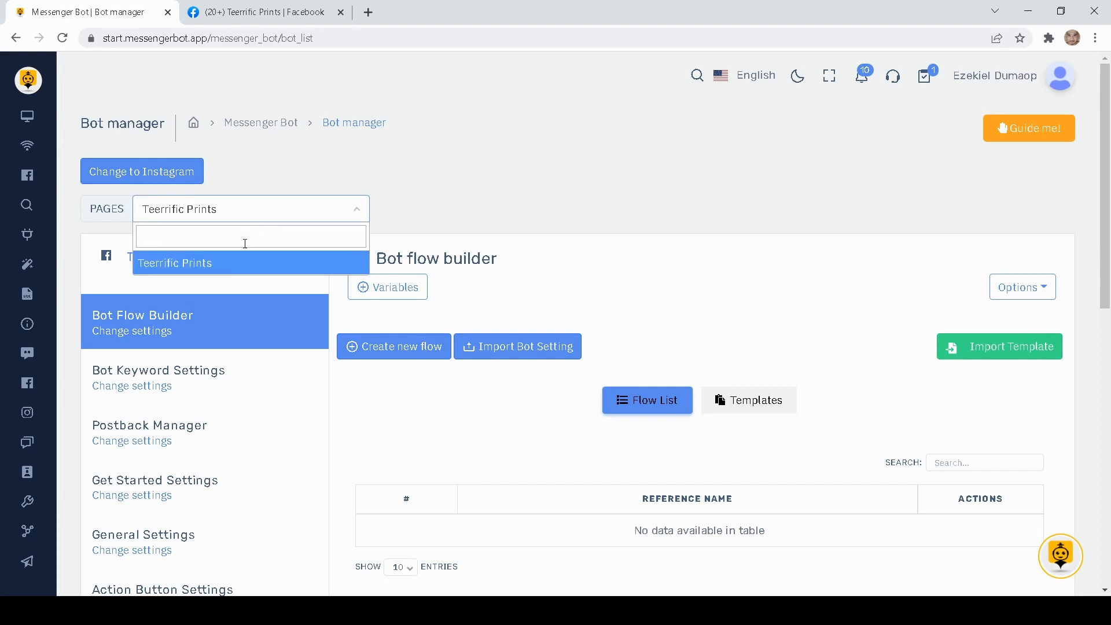
pyautogui.click(284, 175)
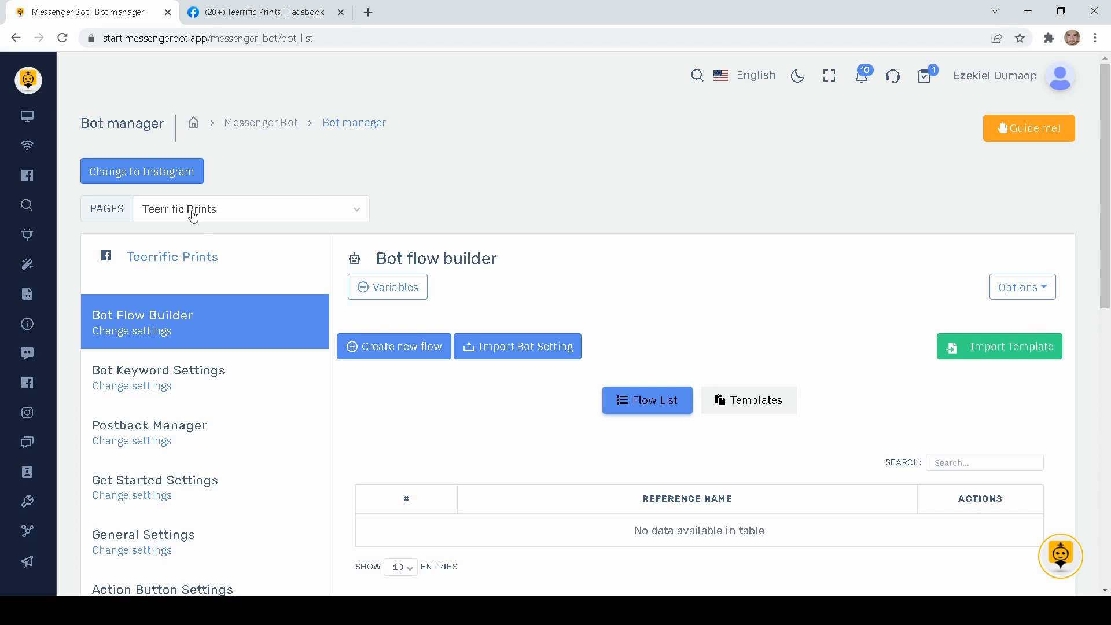
# Create a new bot flow for the Teerrific Prints page and reposition the Start Bot Flow element on the canvas
pyautogui.scroll(-4, 519, 212)
pyautogui.scroll(1, 527, 215)
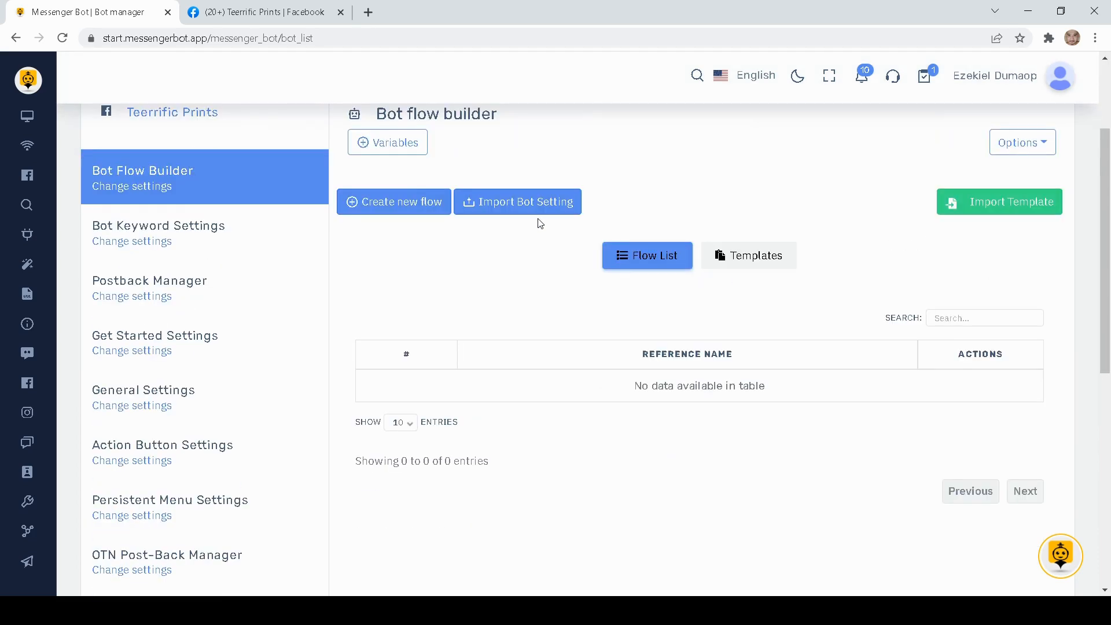
pyautogui.scroll(1, 553, 277)
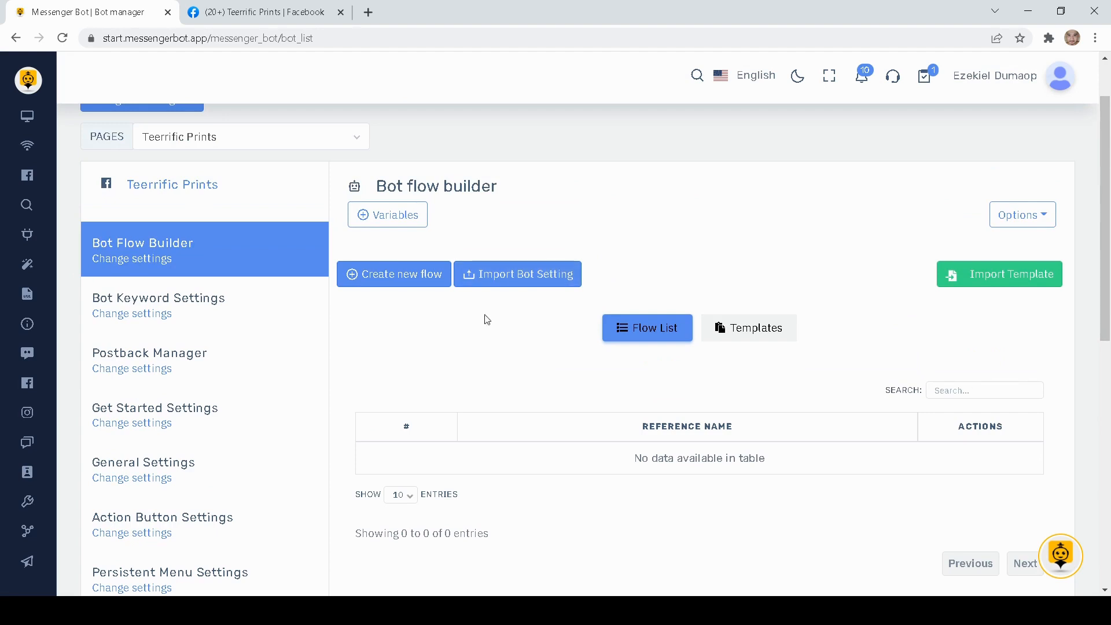
pyautogui.click(404, 277)
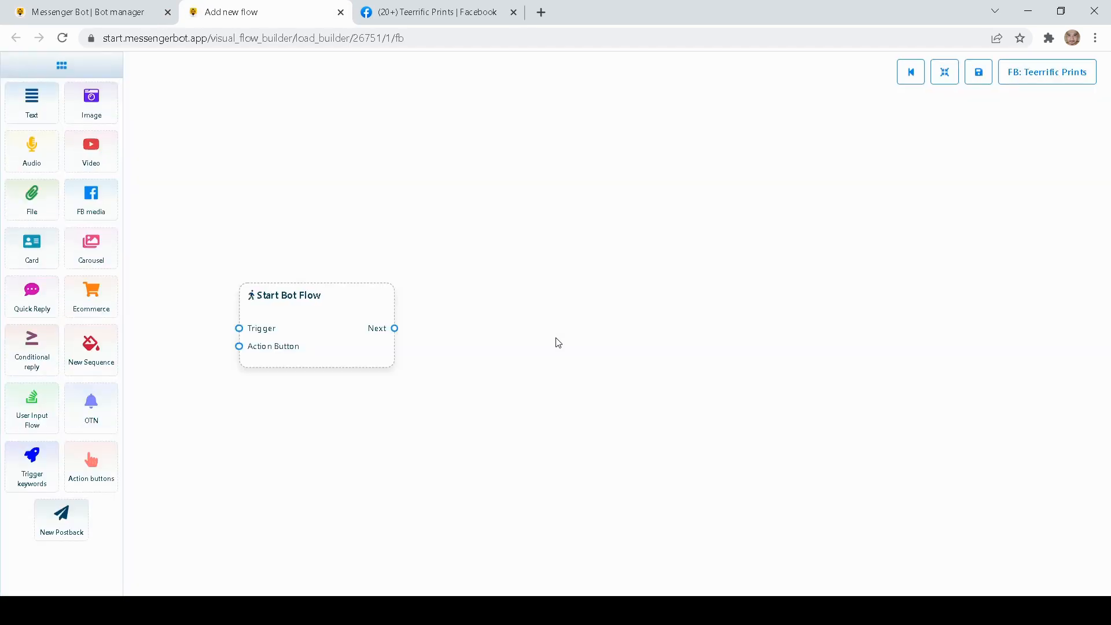
pyautogui.moveTo(522, 368); pyautogui.dragTo(548, 337)
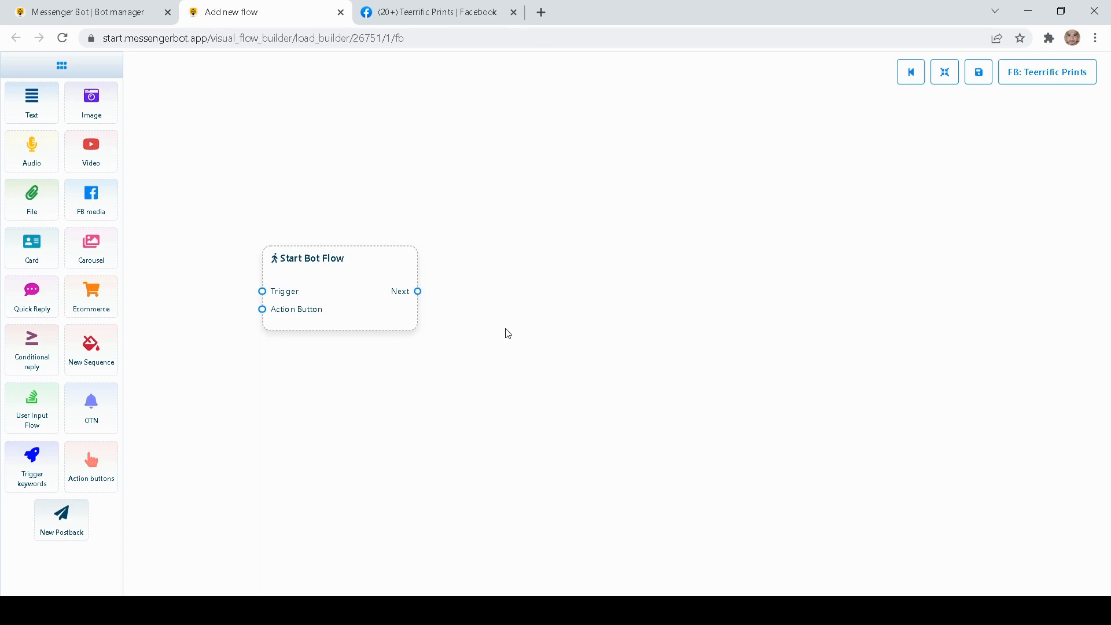
pyautogui.moveTo(337, 293); pyautogui.dragTo(406, 304)
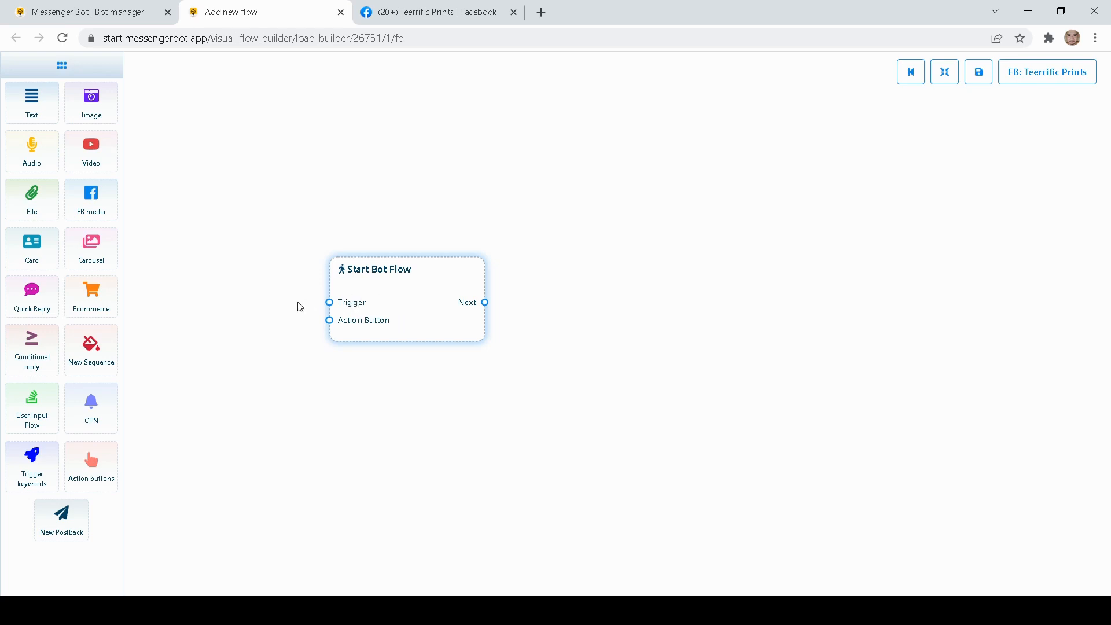
pyautogui.moveTo(607, 260); pyautogui.dragTo(567, 310)
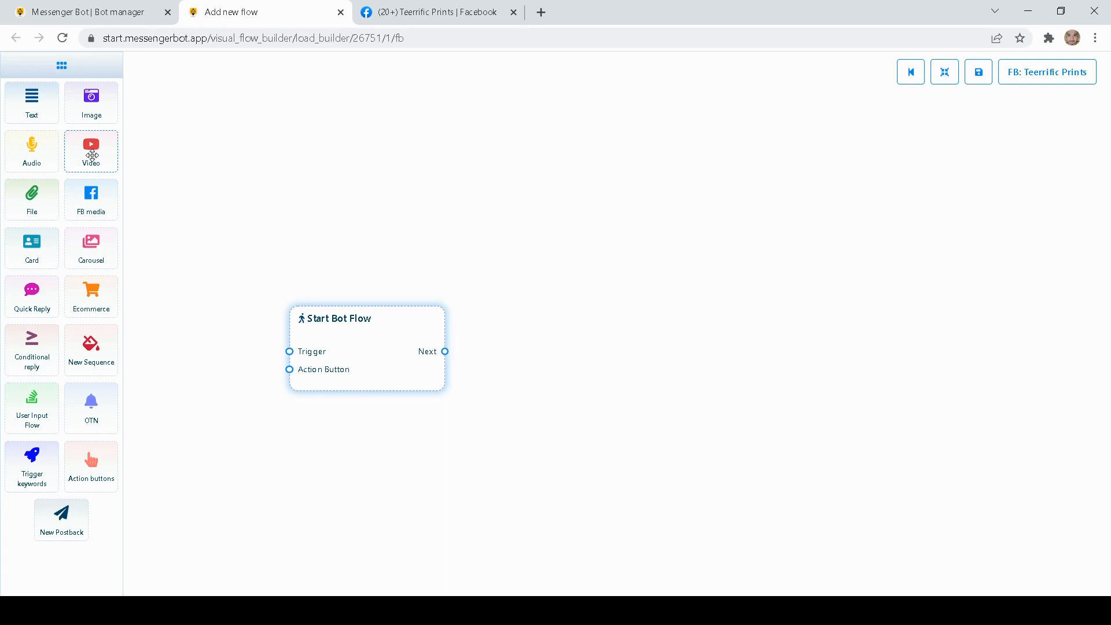
# Add a Video element to the flow and upload the "Landsc..." video file as its reply video
pyautogui.moveTo(88, 151); pyautogui.dragTo(626, 176)
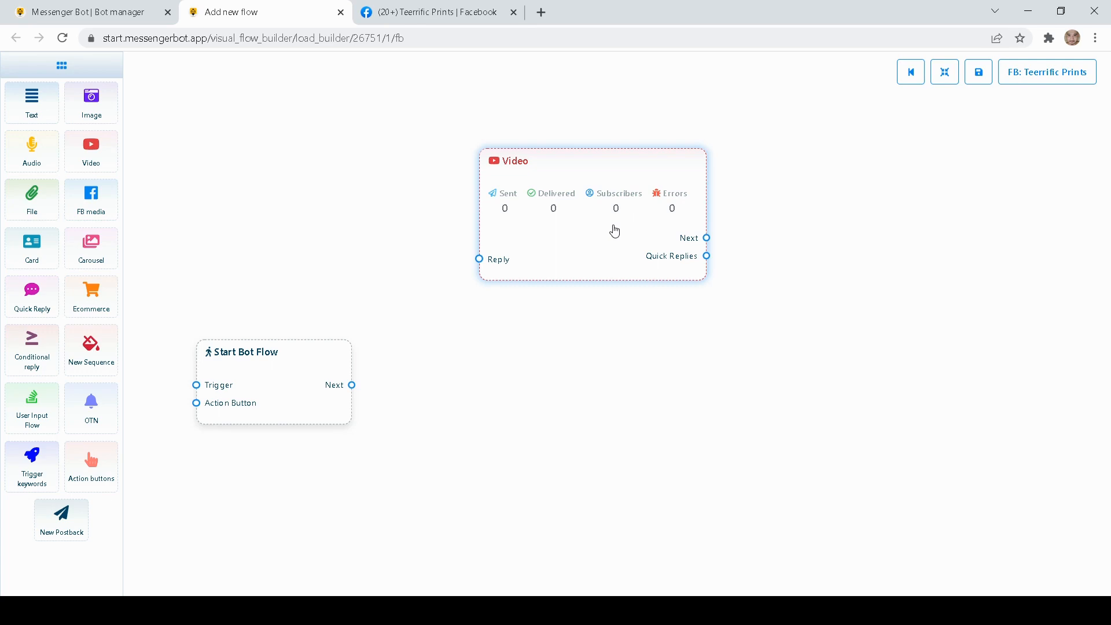
pyautogui.moveTo(612, 231); pyautogui.dragTo(649, 255)
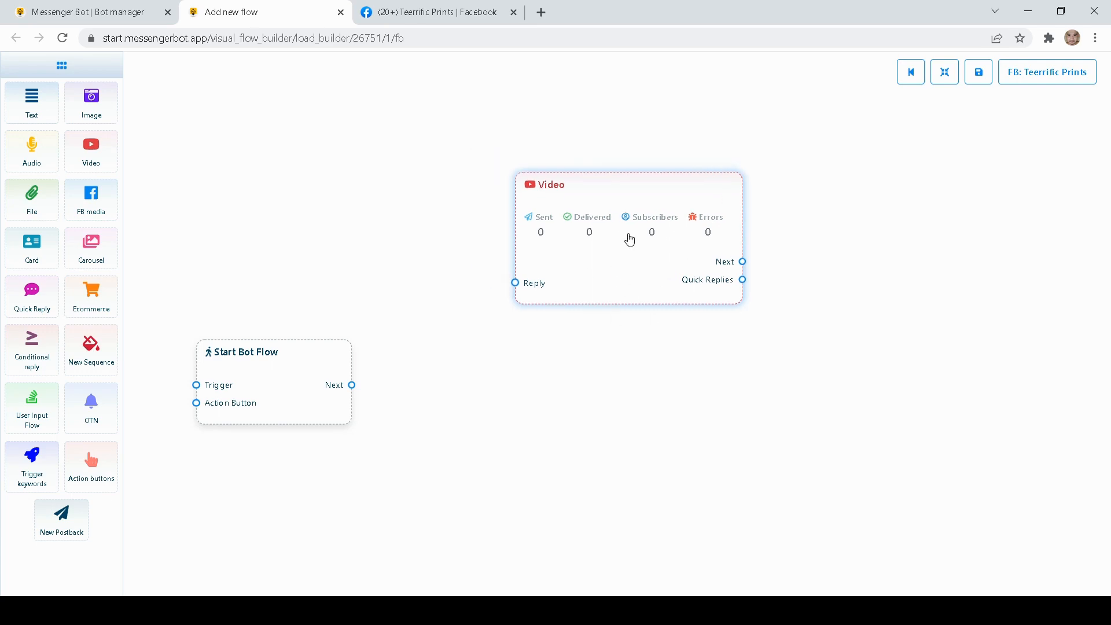
pyautogui.doubleClick(630, 240)
pyautogui.moveTo(816, 290); pyautogui.dragTo(755, 283)
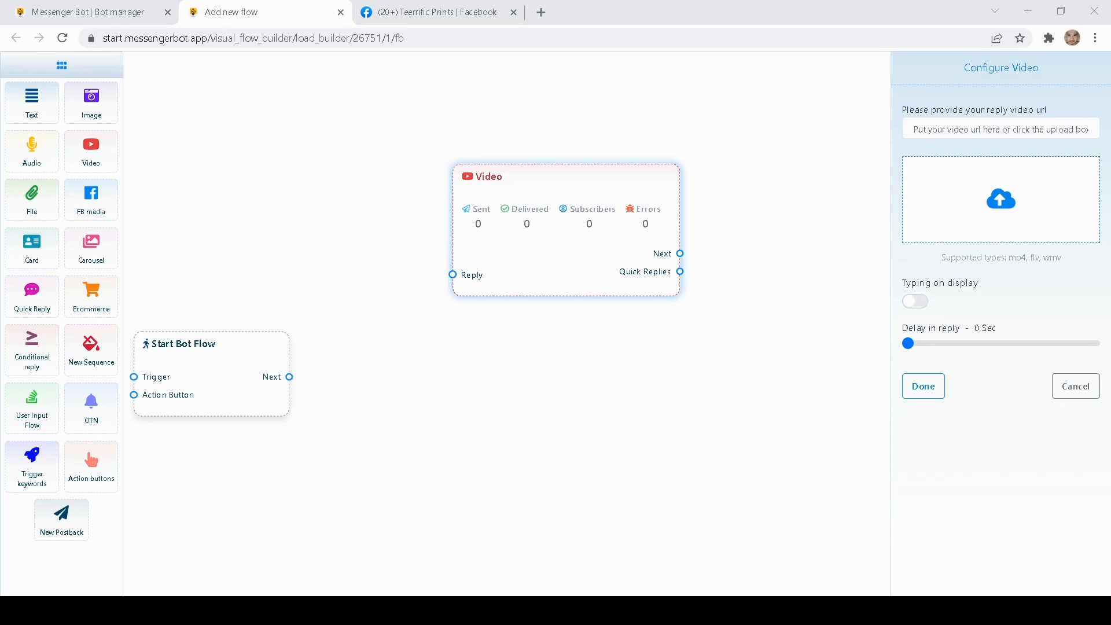
pyautogui.click(641, 402)
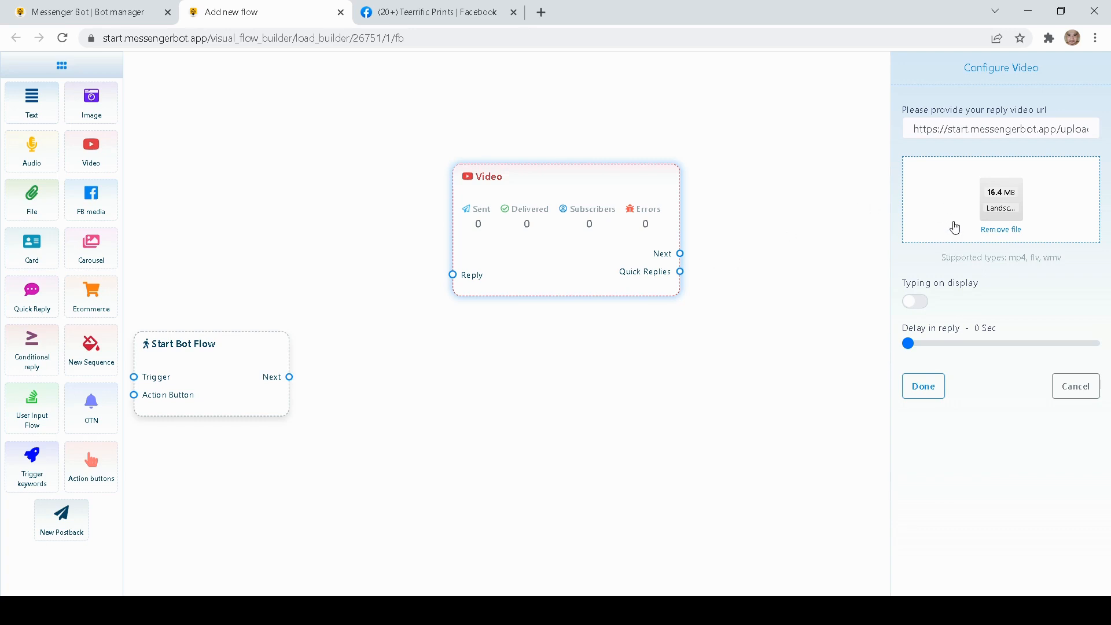
pyautogui.click(923, 387)
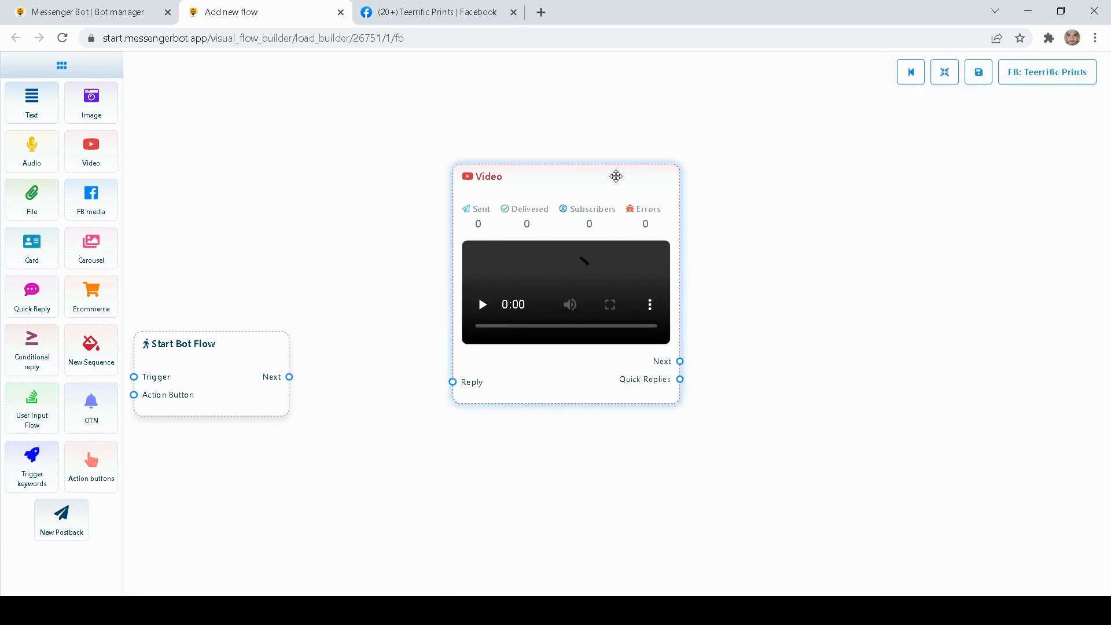
# Spread the elements apart, moving Video away from Start Bot Flow and raising Start Bot Flow on the canvas
pyautogui.moveTo(616, 176); pyautogui.dragTo(635, 146)
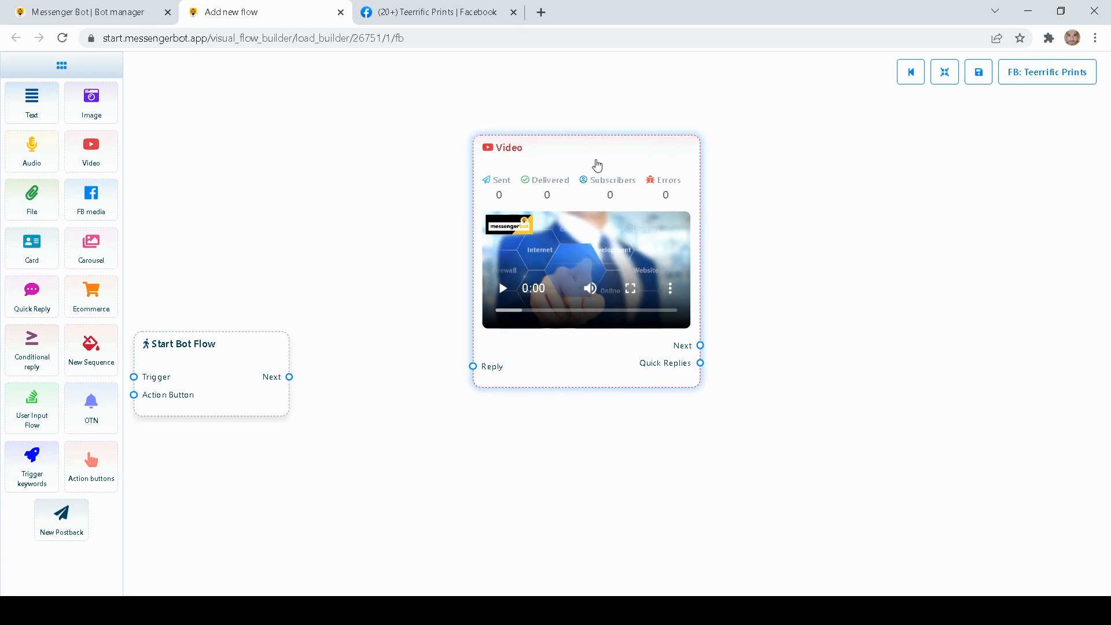
pyautogui.moveTo(597, 164); pyautogui.dragTo(597, 160)
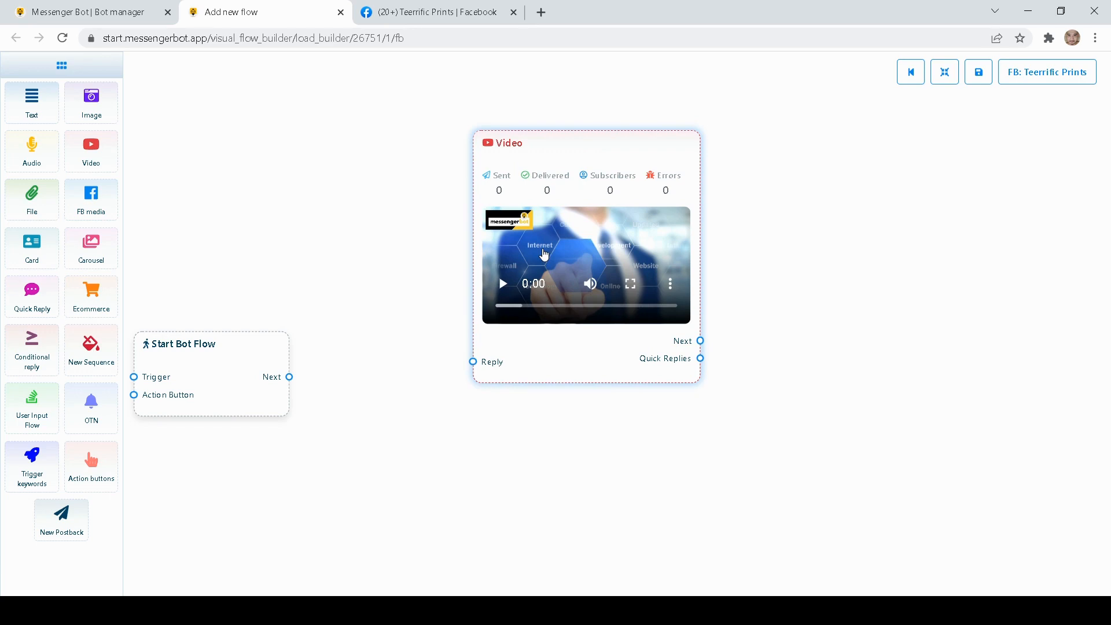
pyautogui.moveTo(636, 146); pyautogui.dragTo(771, 125)
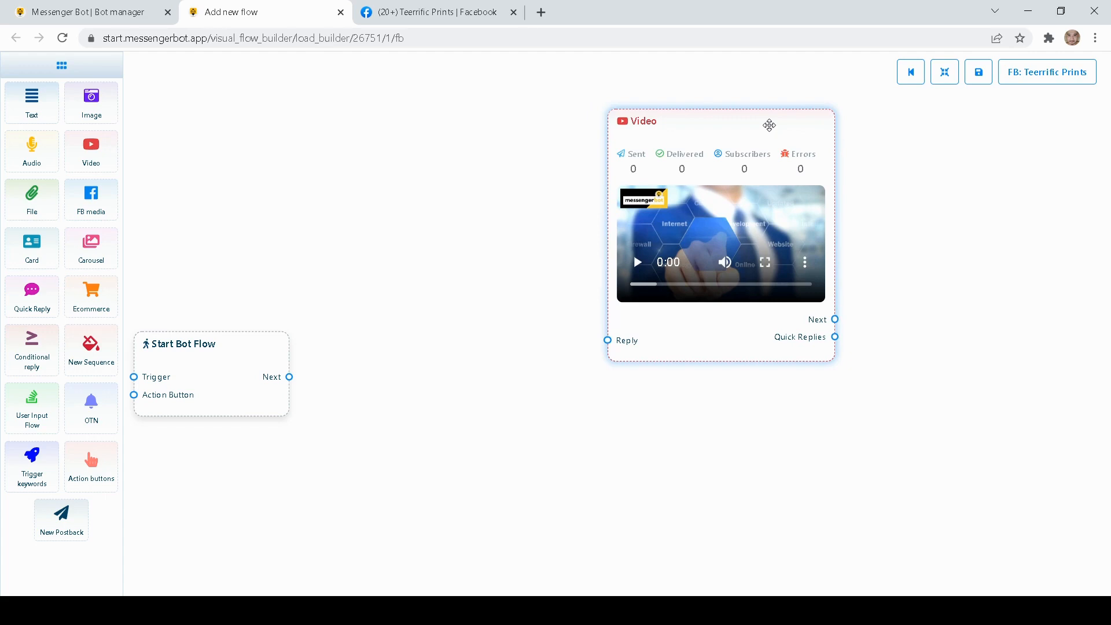
pyautogui.moveTo(231, 373); pyautogui.dragTo(289, 275)
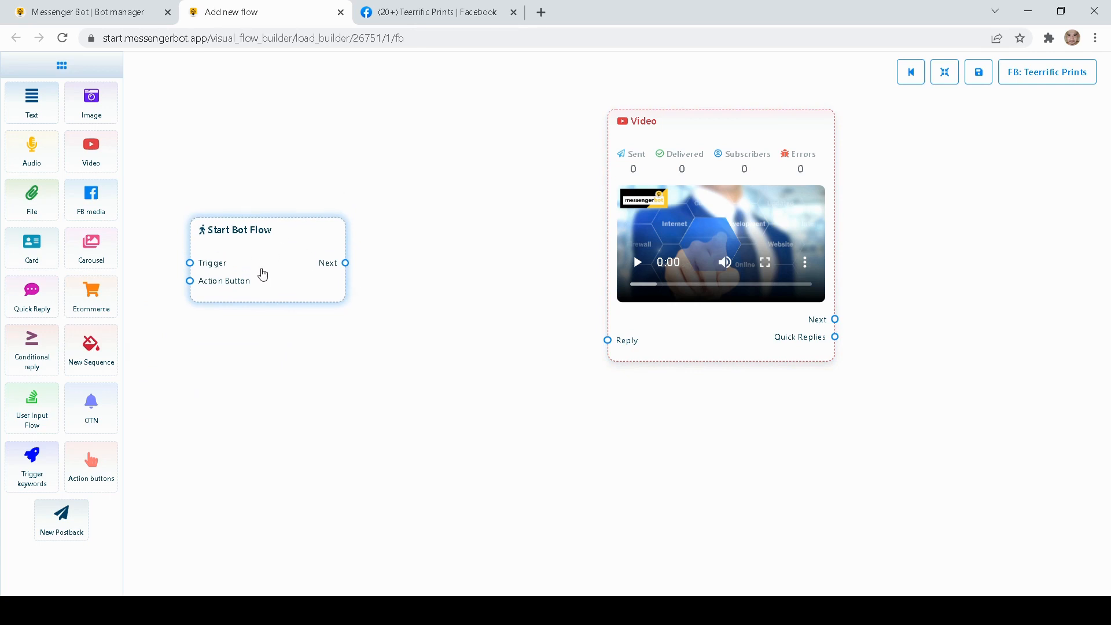
# Add a New Postback element below Start Bot Flow and a Text element above it
pyautogui.moveTo(62, 526); pyautogui.dragTo(282, 414)
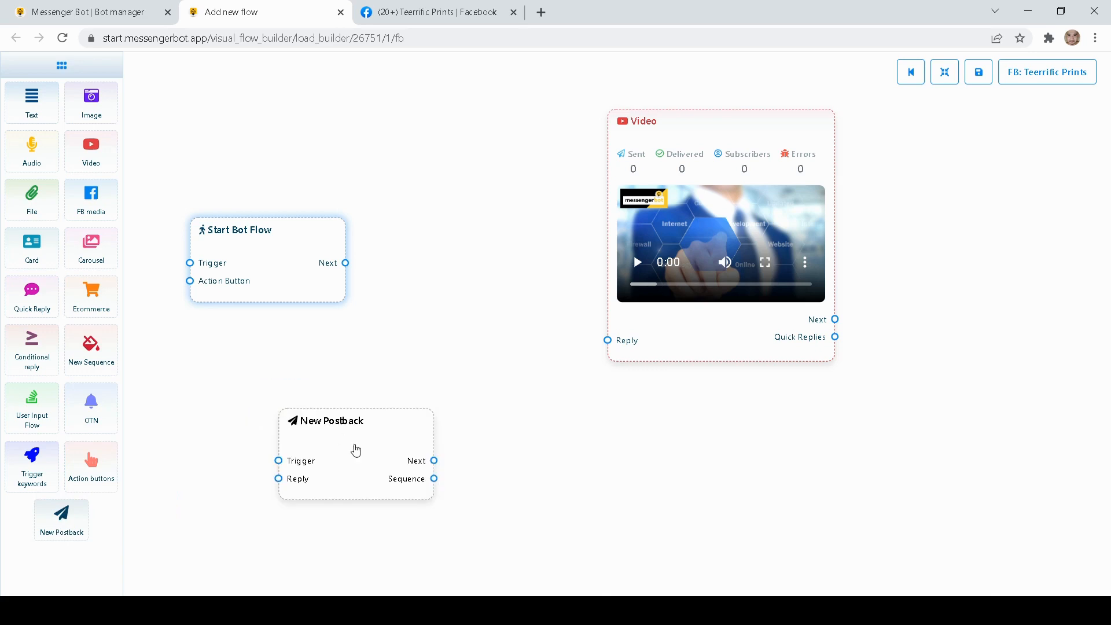
pyautogui.moveTo(354, 450); pyautogui.dragTo(274, 418)
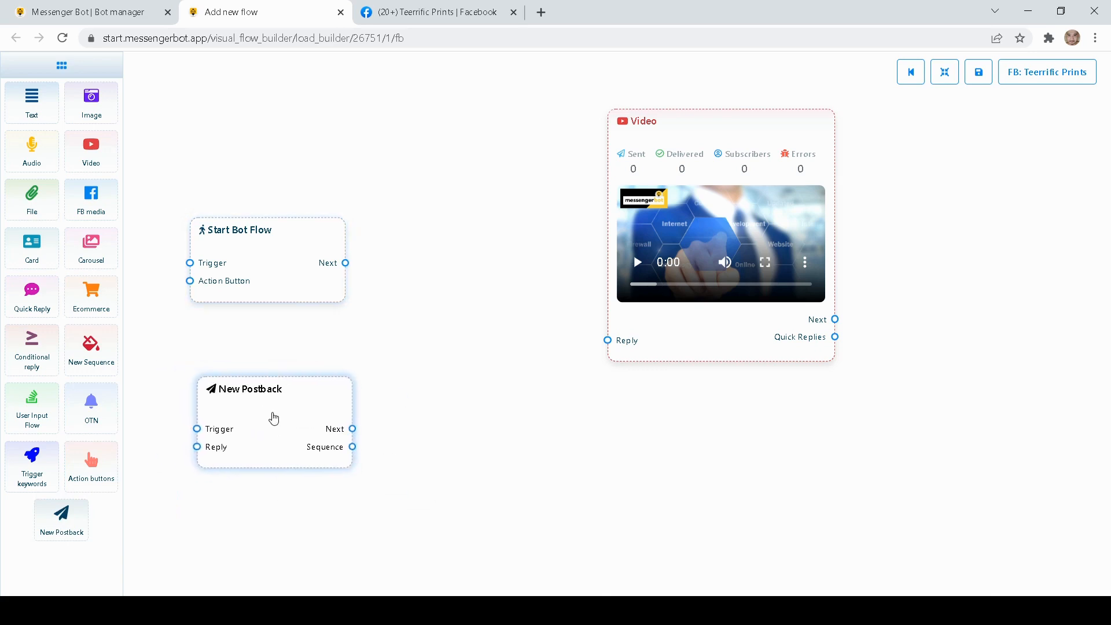
pyautogui.moveTo(32, 107); pyautogui.dragTo(261, 124)
pyautogui.moveTo(356, 179); pyautogui.dragTo(276, 118)
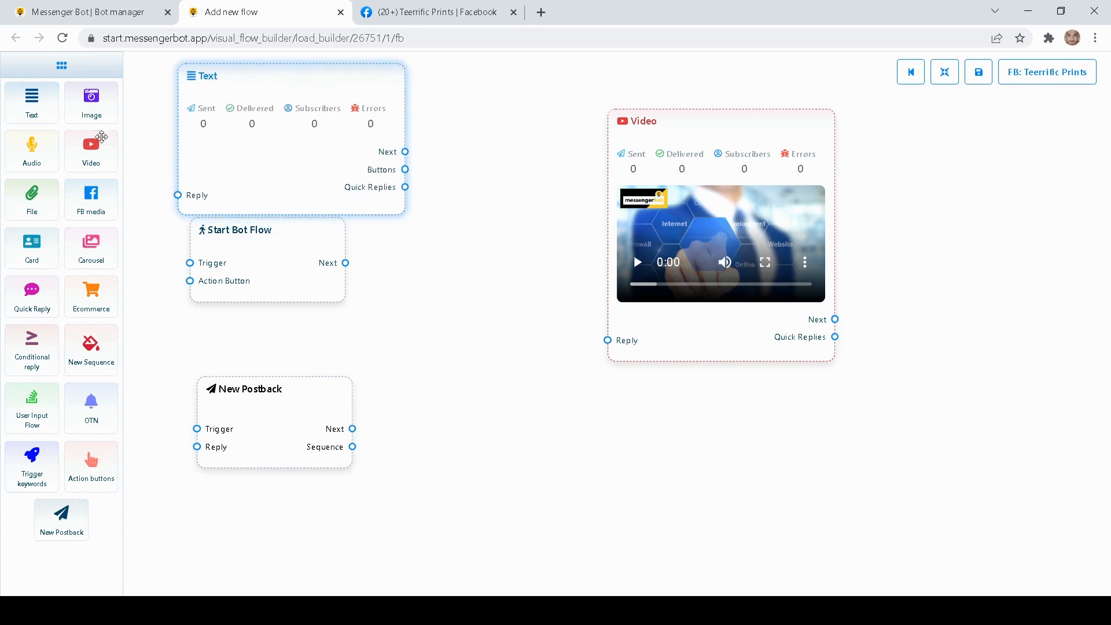
pyautogui.moveTo(85, 255); pyautogui.dragTo(319, 328)
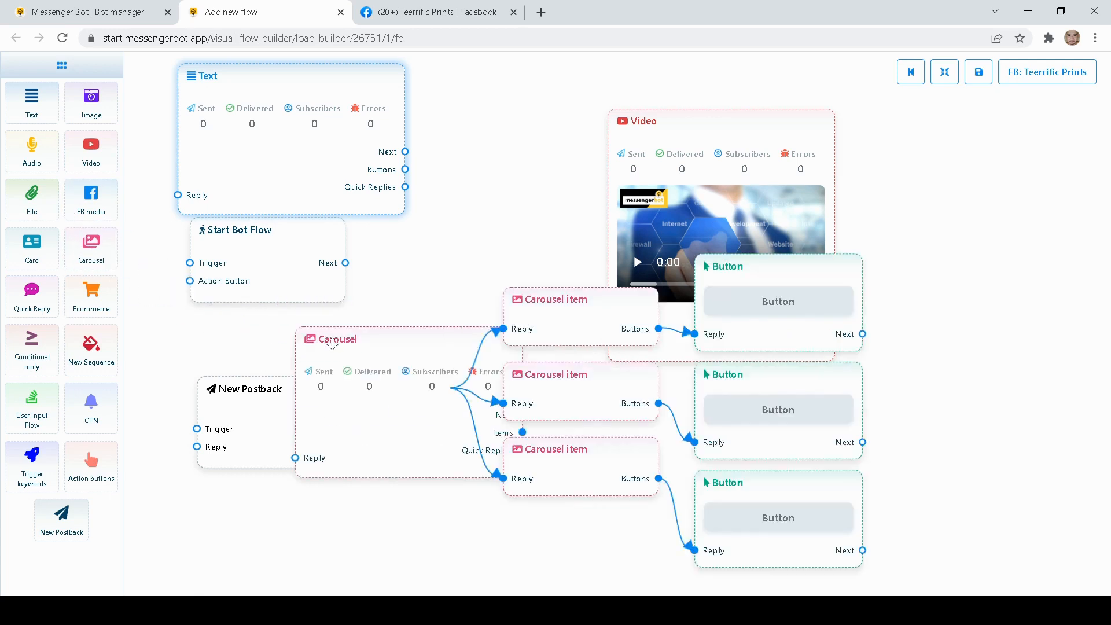
pyautogui.moveTo(400, 379)
pyautogui.mouseDown()
pyautogui.moveTo(331, 336)
pyautogui.moveTo(386, 381)
pyautogui.mouseUp()
pyautogui.rightClick(399, 368)
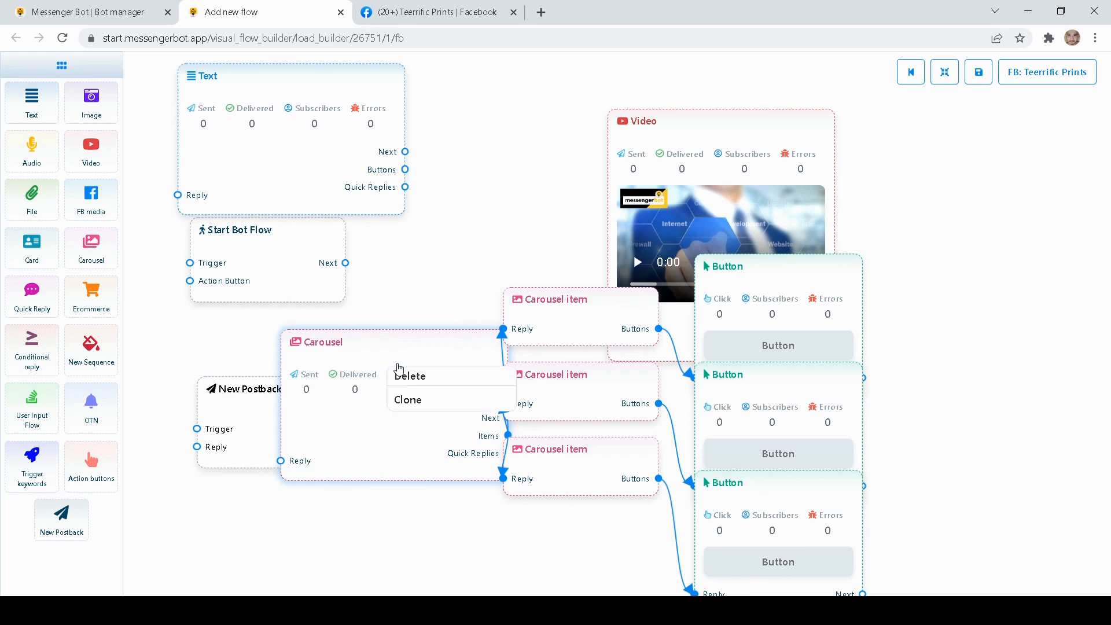
pyautogui.click(419, 377)
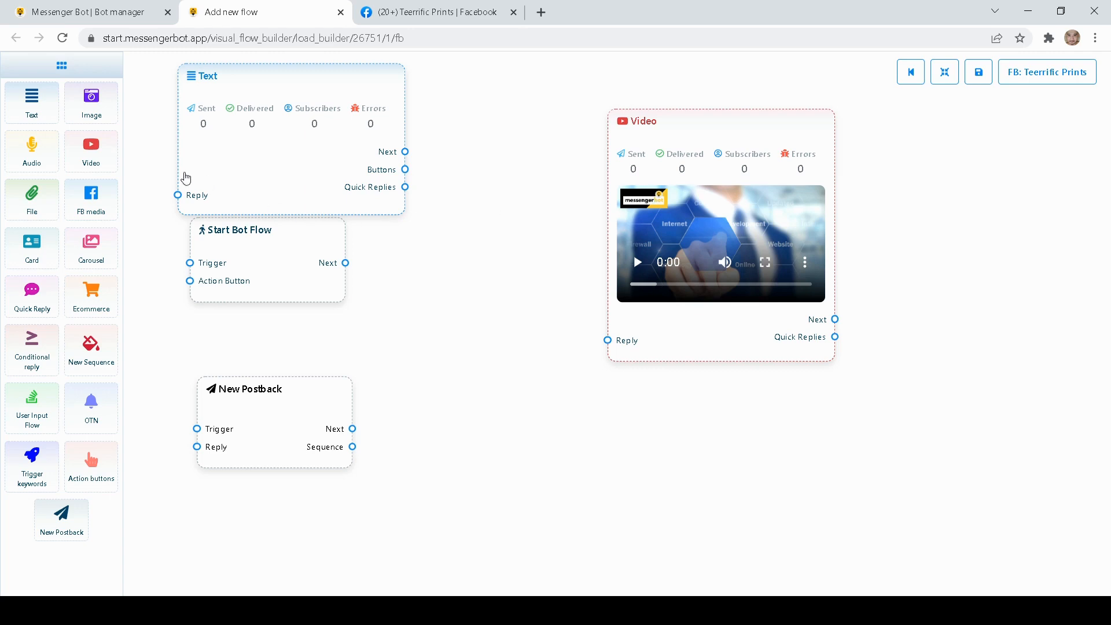
# Add FB media, Image, a second Video, Audio, File and Ecommerce elements to the canvas around Start Bot Flow
pyautogui.moveTo(92, 197); pyautogui.dragTo(308, 311)
pyautogui.moveTo(419, 375); pyautogui.dragTo(349, 319)
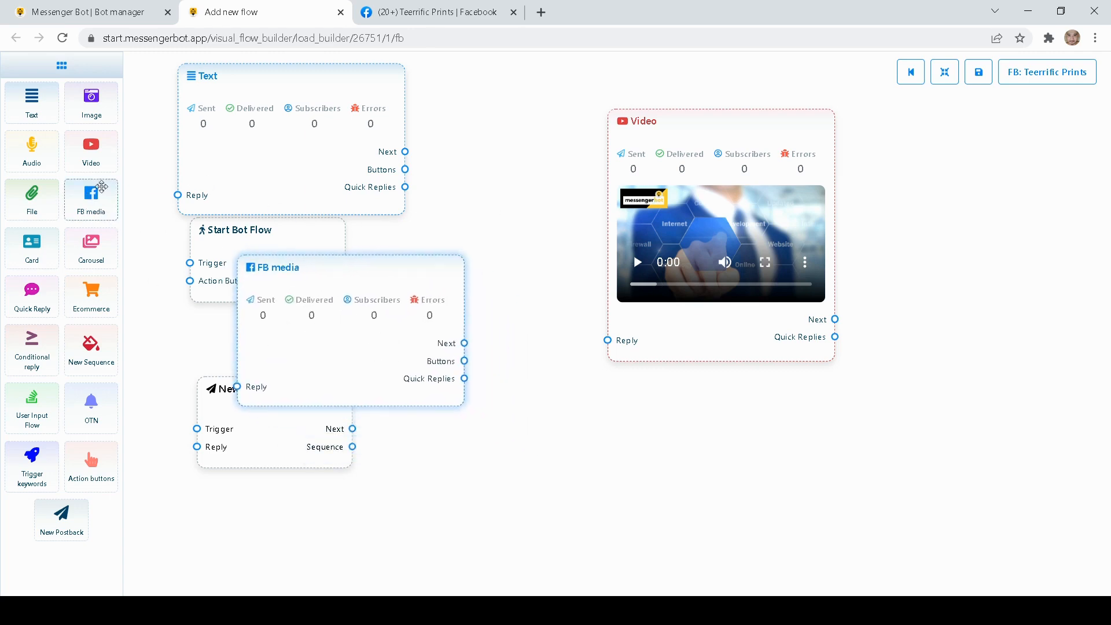
pyautogui.moveTo(91, 101); pyautogui.dragTo(321, 386)
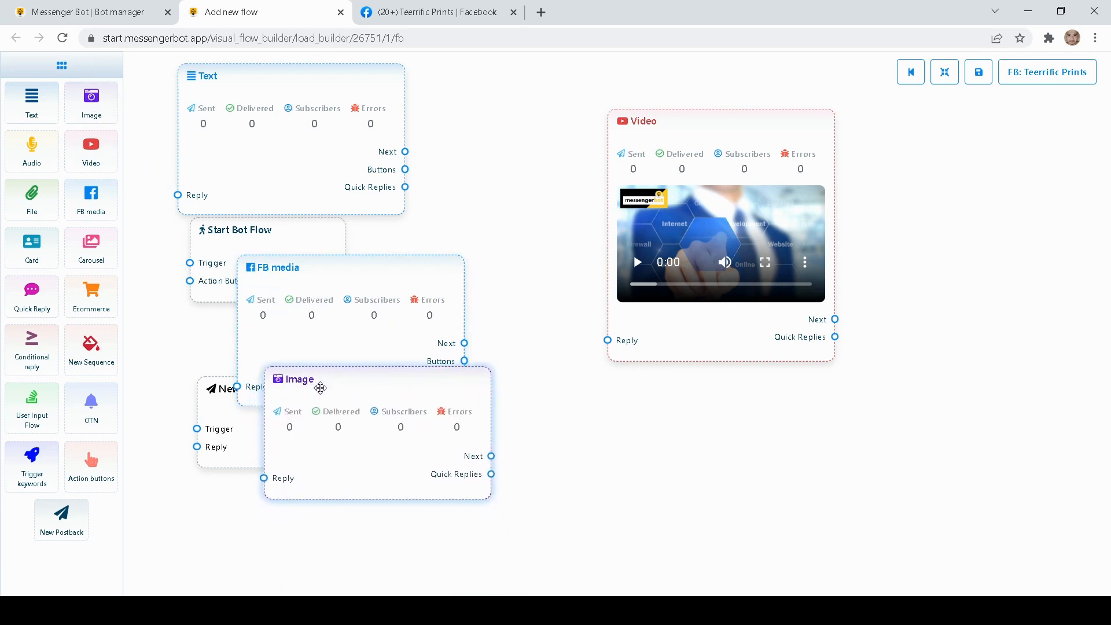
pyautogui.moveTo(92, 145); pyautogui.dragTo(351, 213)
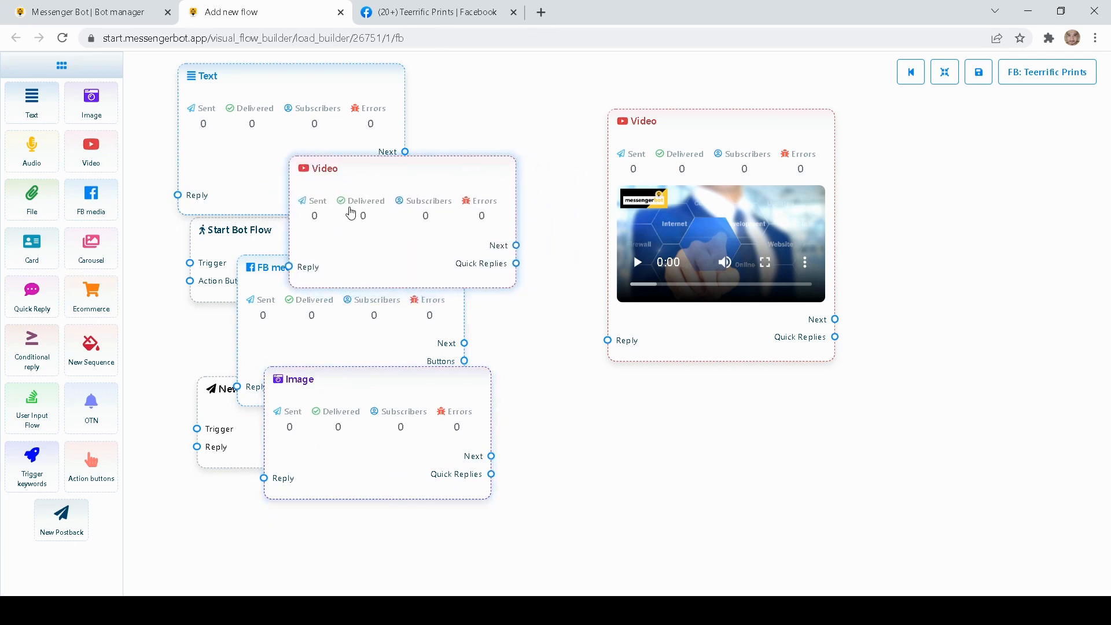
pyautogui.moveTo(31, 145); pyautogui.dragTo(388, 108)
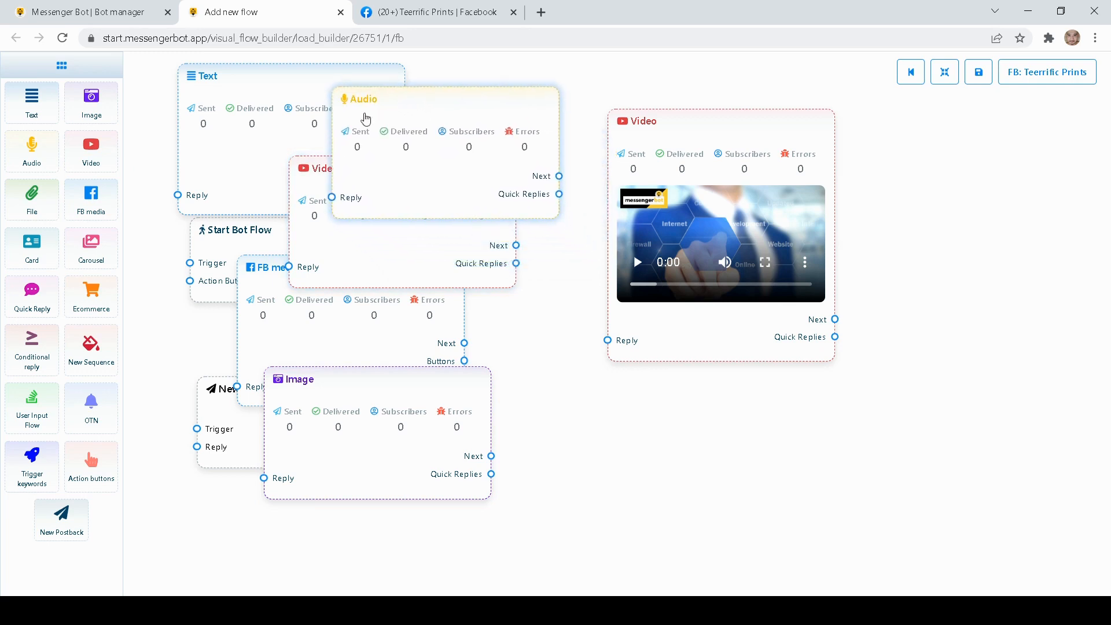
pyautogui.moveTo(31, 191); pyautogui.dragTo(387, 303)
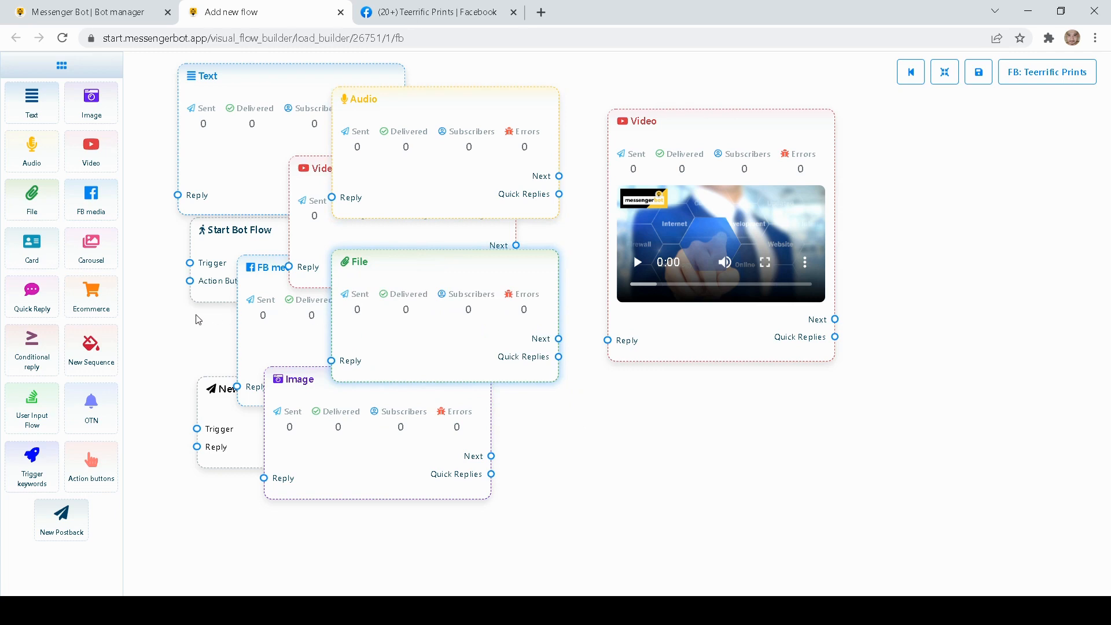
pyautogui.moveTo(87, 297); pyautogui.dragTo(357, 368)
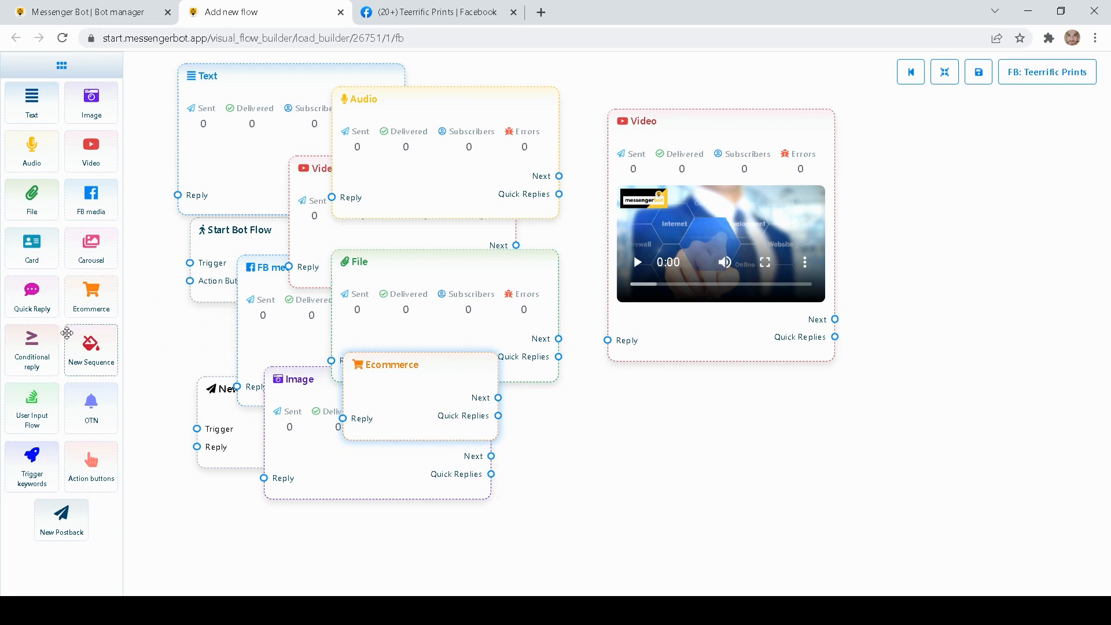
pyautogui.moveTo(32, 252); pyautogui.dragTo(485, 454)
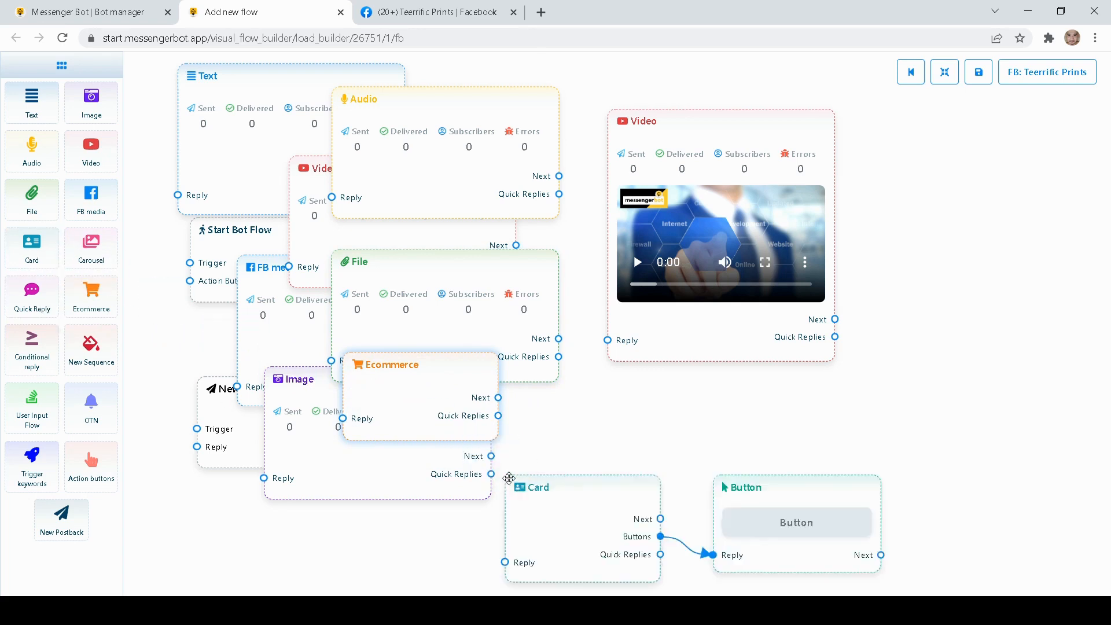
pyautogui.moveTo(541, 487); pyautogui.dragTo(436, 417)
pyautogui.moveTo(615, 499)
pyautogui.mouseDown()
pyautogui.moveTo(673, 426)
pyautogui.moveTo(608, 348)
pyautogui.mouseUp()
pyautogui.rightClick(568, 451)
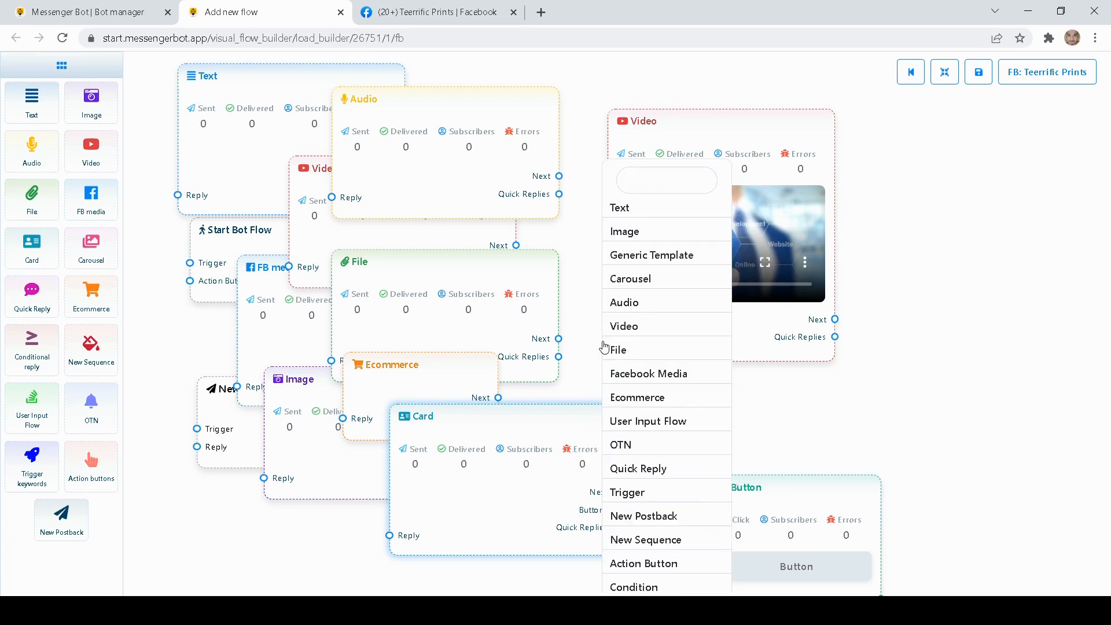
pyautogui.rightClick(543, 454)
pyautogui.click(569, 463)
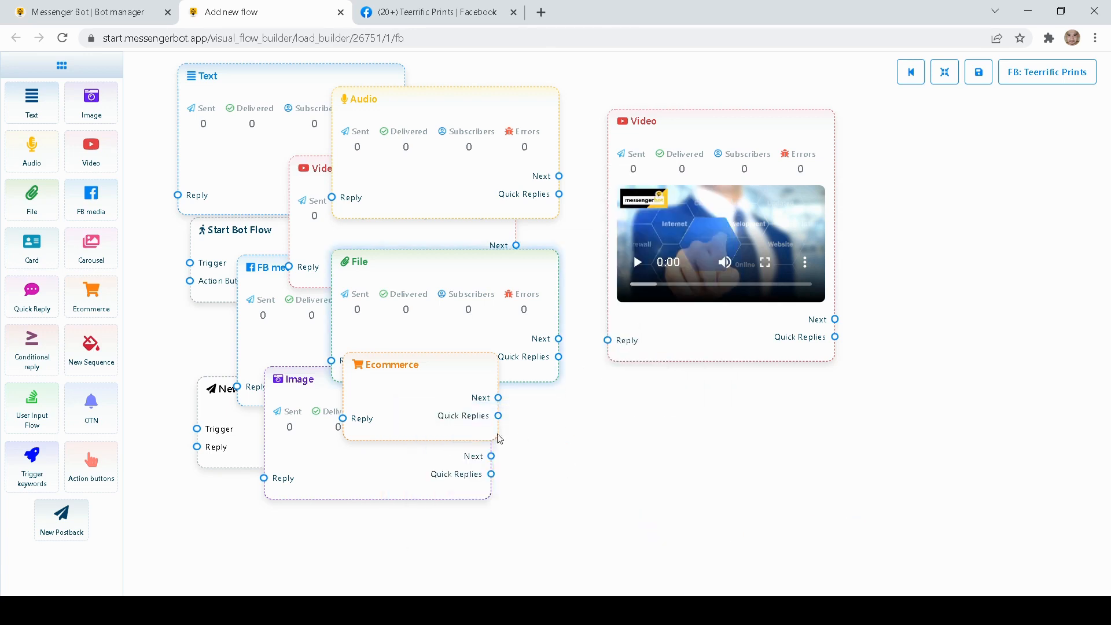
# Delete the Image, Ecommerce and New Postback elements from the lower part of the flow
pyautogui.rightClick(435, 466)
pyautogui.click(460, 489)
pyautogui.rightClick(405, 404)
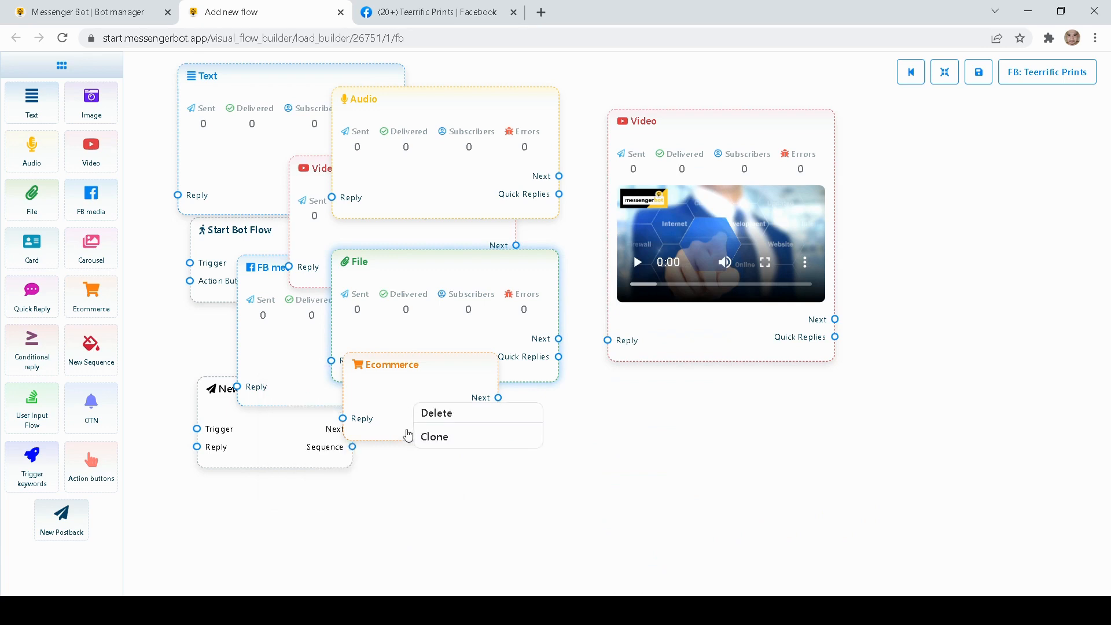
pyautogui.click(426, 412)
pyautogui.rightClick(330, 442)
pyautogui.click(363, 448)
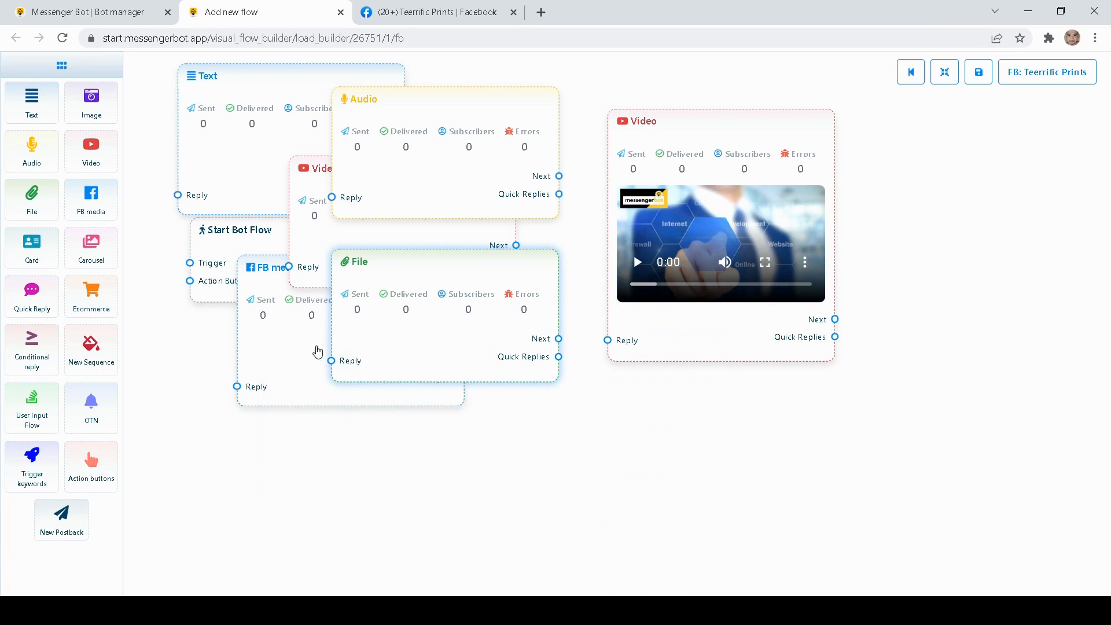
# Delete the FB media, File, empty Video, Audio and Text elements, keeping Start Bot Flow and the uploaded video
pyautogui.rightClick(324, 347)
pyautogui.click(372, 359)
pyautogui.rightClick(415, 318)
pyautogui.click(434, 328)
pyautogui.rightClick(340, 241)
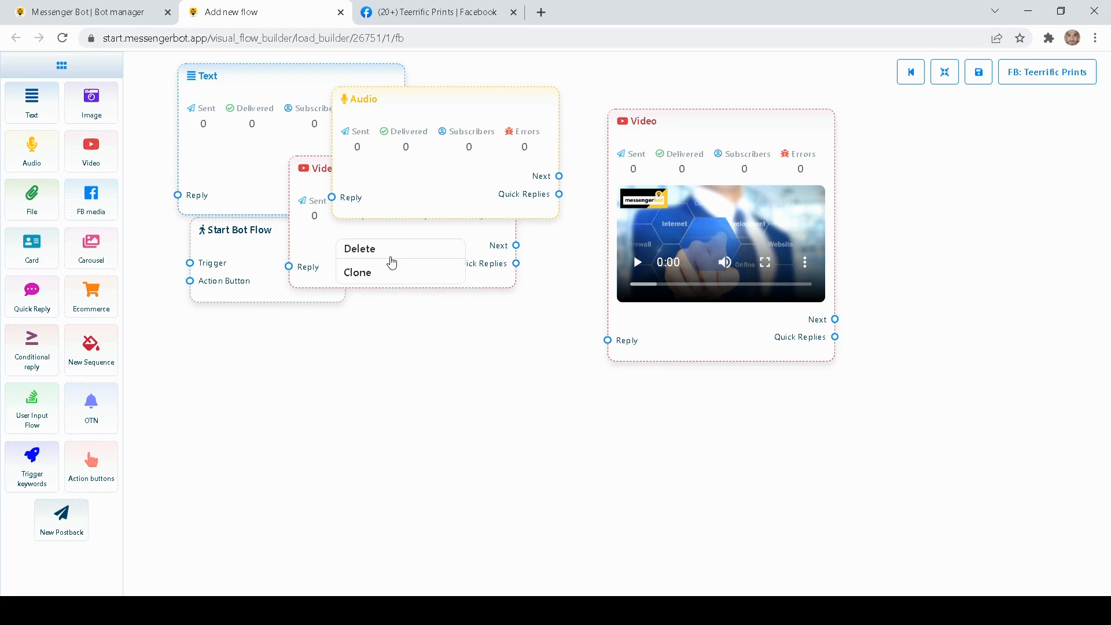
pyautogui.click(395, 247)
pyautogui.rightClick(413, 127)
pyautogui.click(453, 134)
pyautogui.rightClick(288, 150)
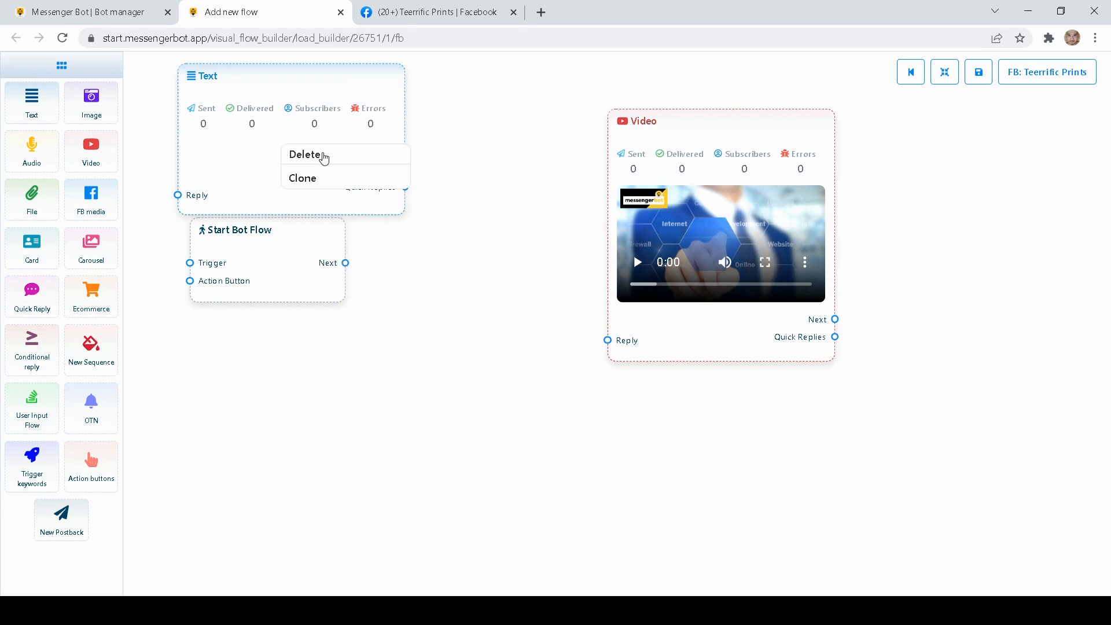
pyautogui.click(323, 156)
# Add a Quick Reply element linked to the Video element's Quick Replies output and move it clear of the video, to its lower right
pyautogui.moveTo(504, 300); pyautogui.dragTo(442, 327)
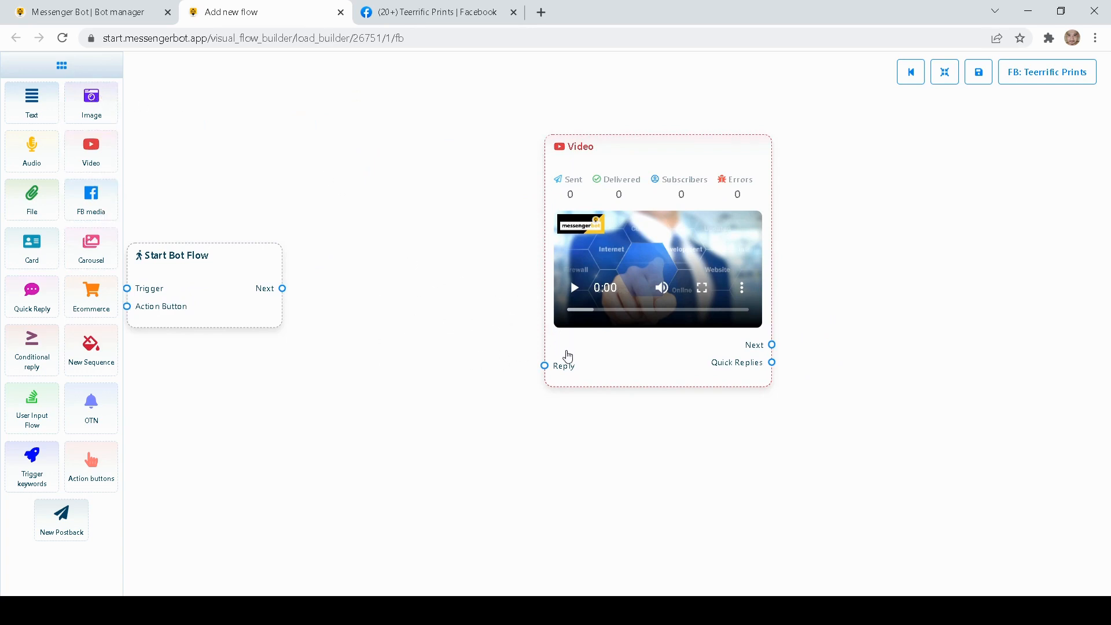
pyautogui.moveTo(824, 305); pyautogui.dragTo(604, 412)
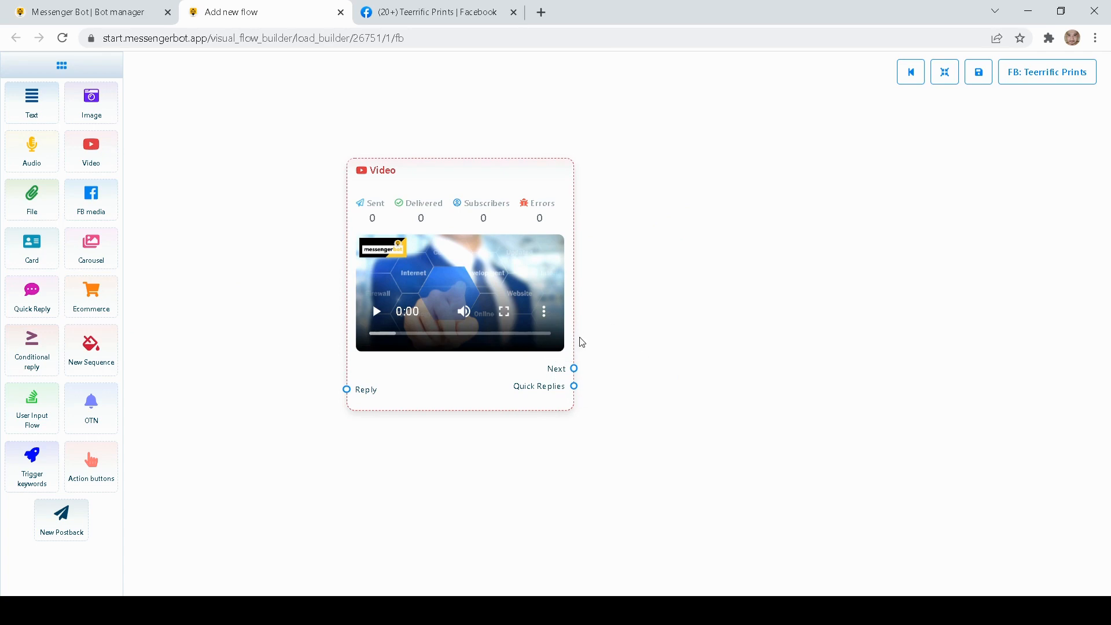
pyautogui.moveTo(732, 370); pyautogui.dragTo(707, 367)
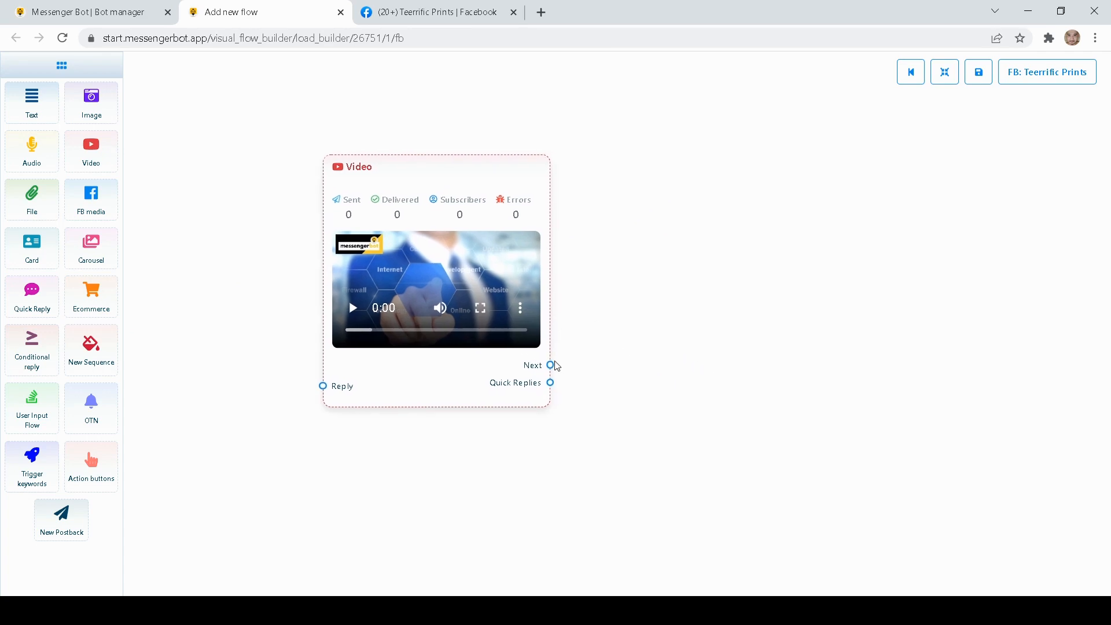
pyautogui.moveTo(618, 392); pyautogui.dragTo(601, 374)
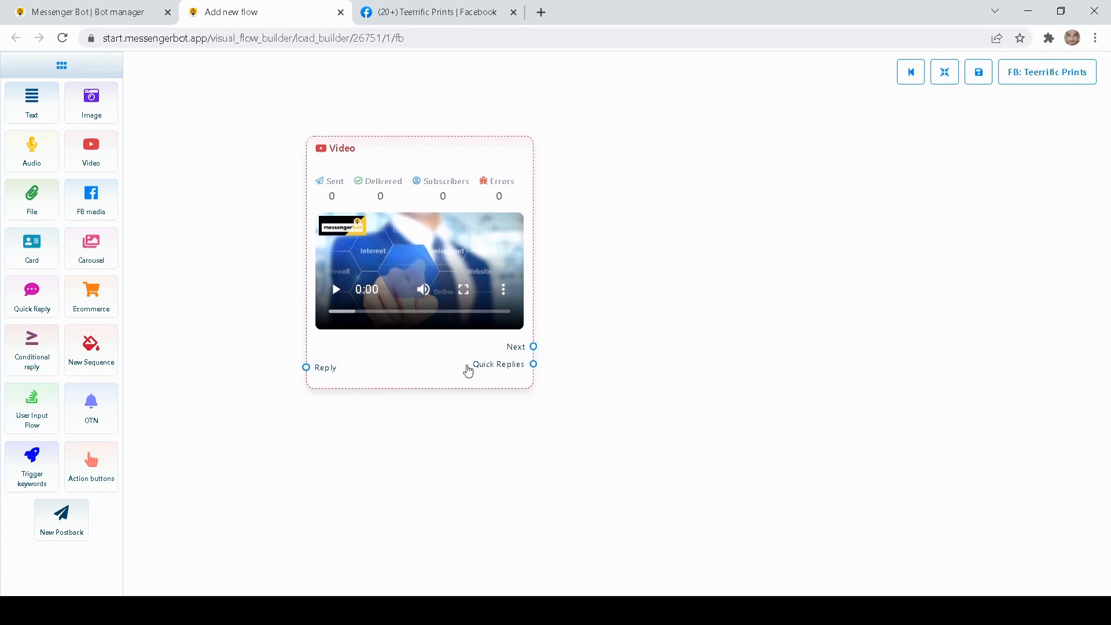
pyautogui.moveTo(468, 371); pyautogui.dragTo(490, 375)
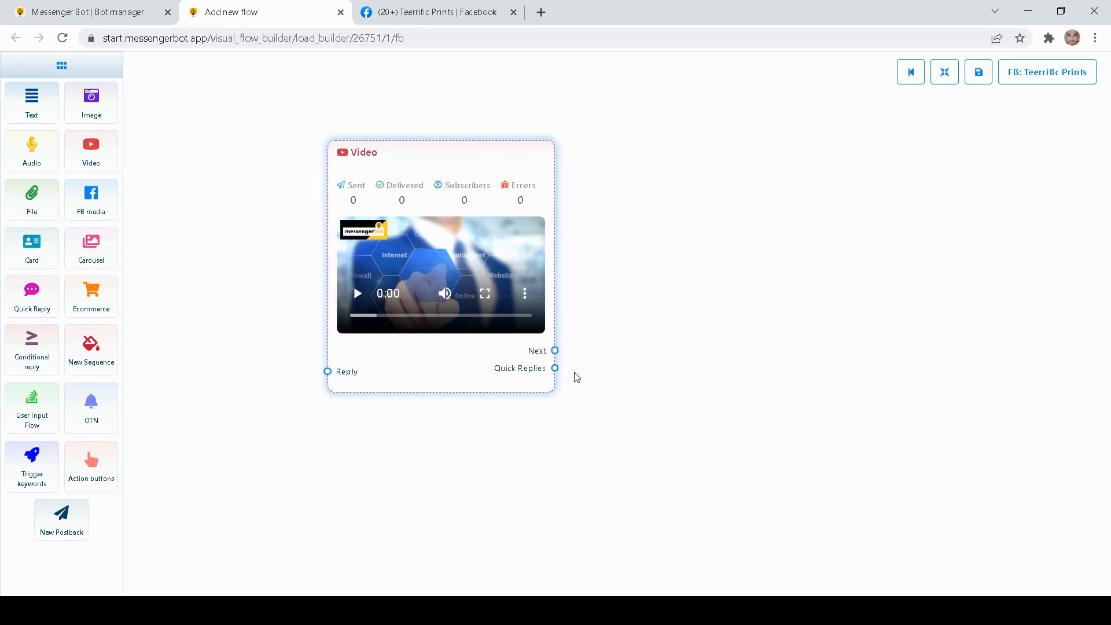
pyautogui.moveTo(629, 374); pyautogui.dragTo(587, 386)
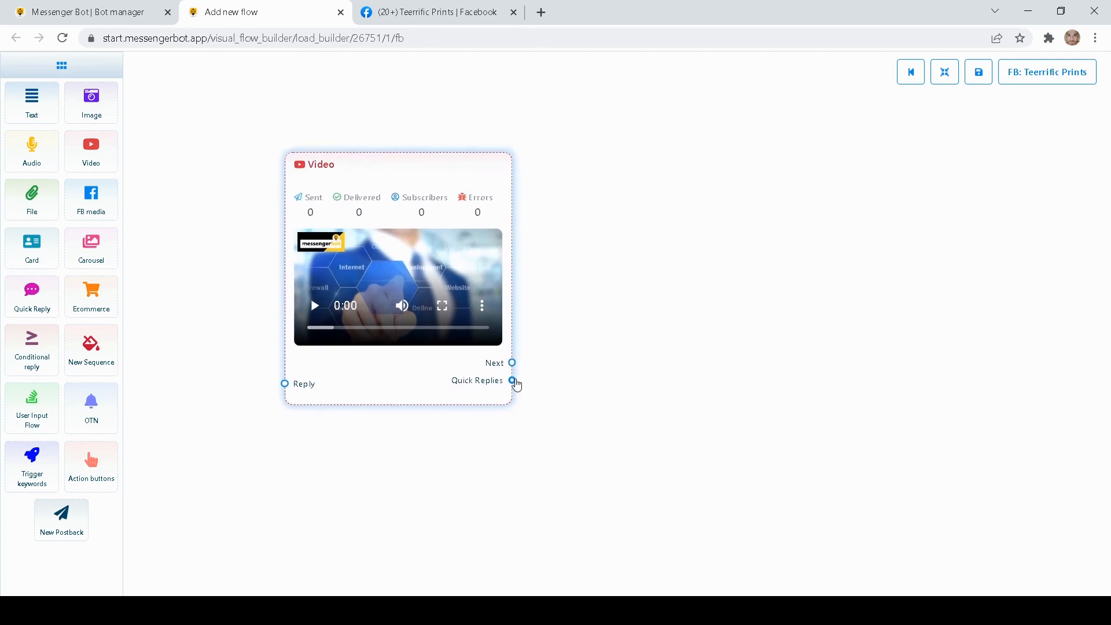
pyautogui.click(513, 381)
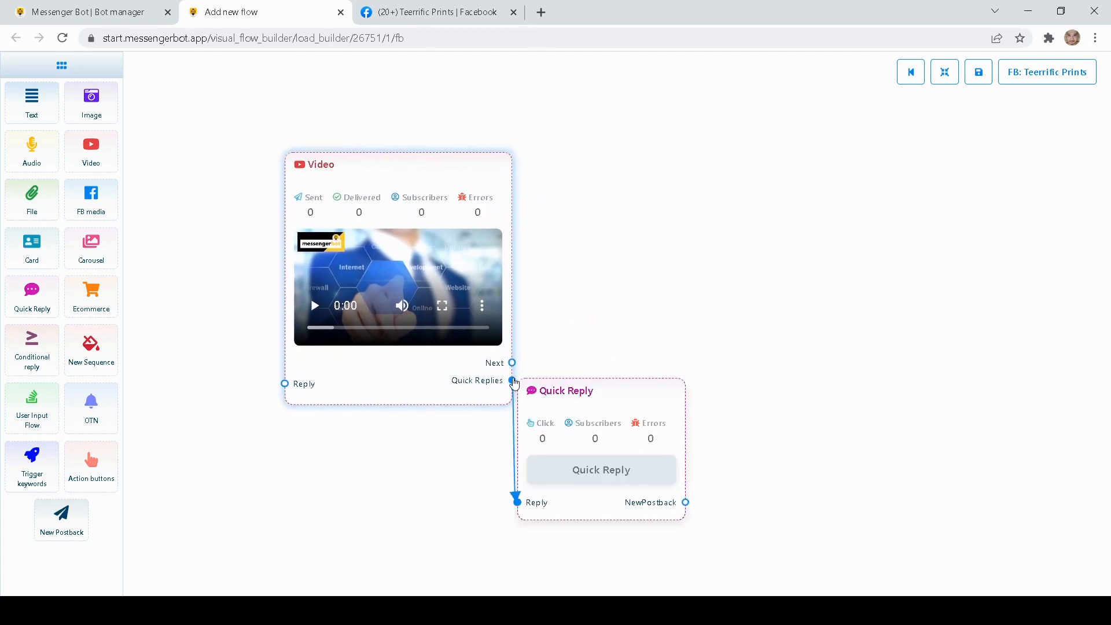
pyautogui.moveTo(513, 381); pyautogui.dragTo(652, 349)
pyautogui.moveTo(625, 435); pyautogui.dragTo(681, 476)
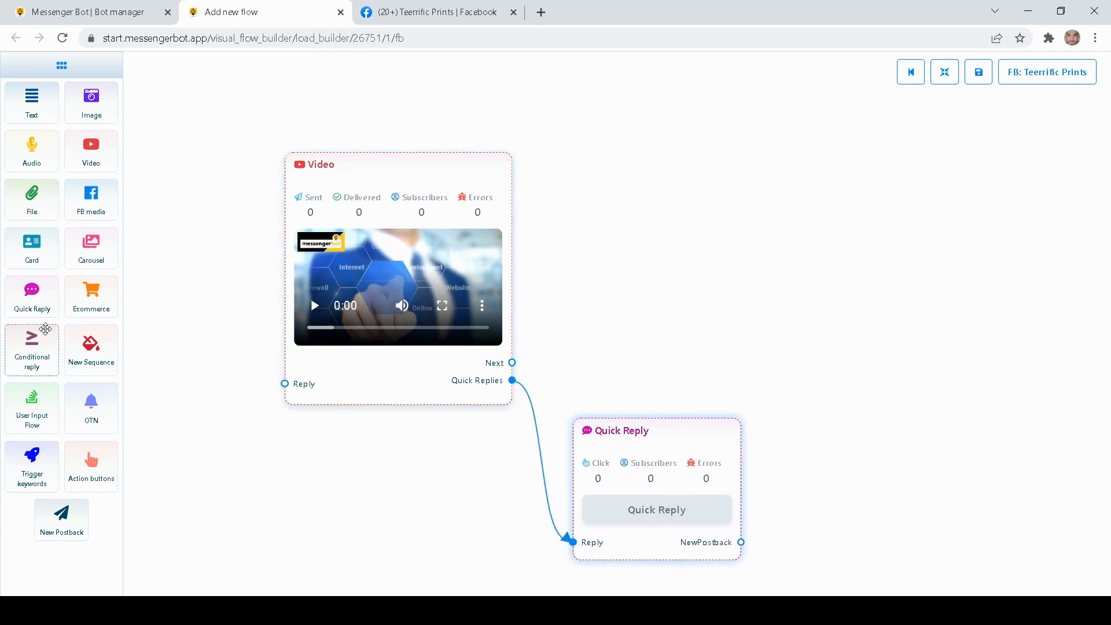
# Add a second Quick Reply element above the first and link it to the Video element's Quick Replies output
pyautogui.moveTo(42, 308); pyautogui.dragTo(484, 303)
pyautogui.moveTo(541, 357); pyautogui.dragTo(677, 322)
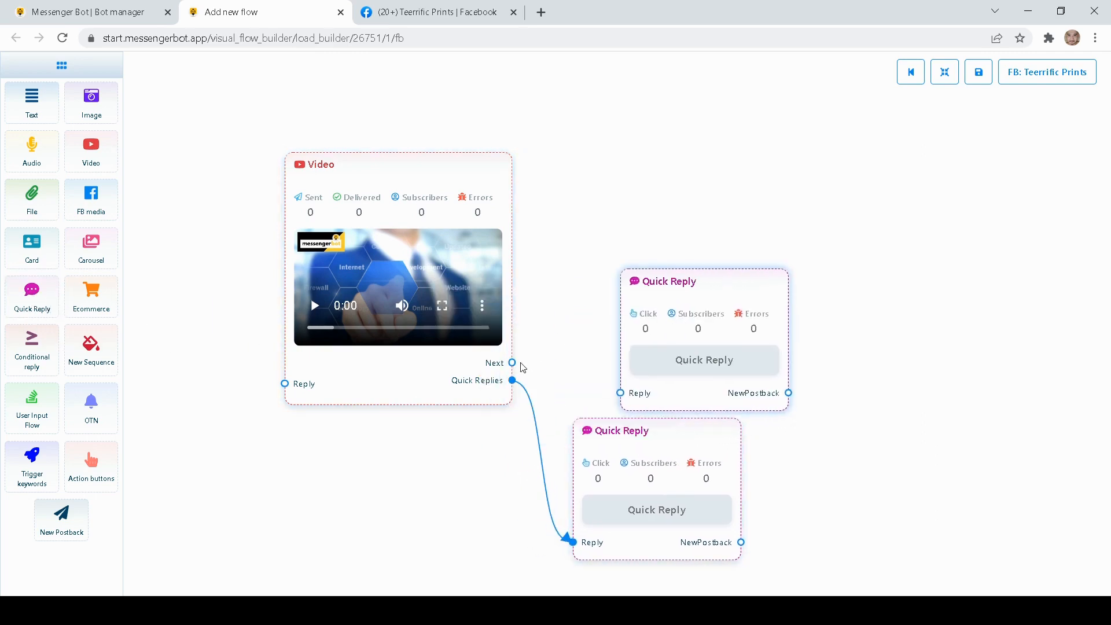
pyautogui.moveTo(512, 381); pyautogui.dragTo(620, 393)
# Disconnect both Quick Reply elements from the Video element and delete them
pyautogui.rightClick(685, 330)
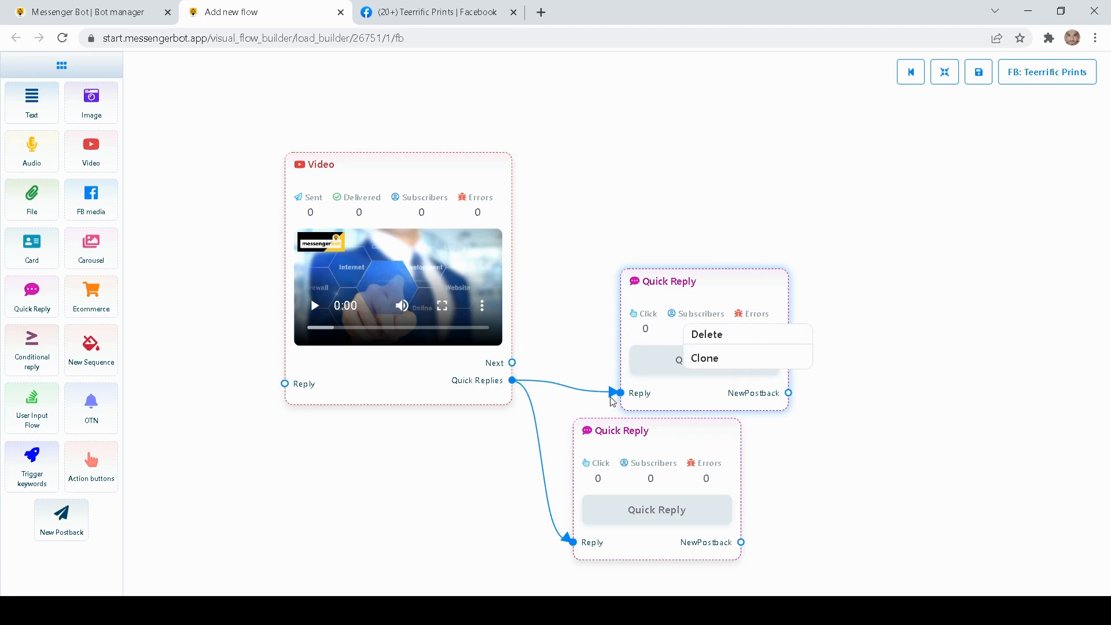
pyautogui.moveTo(620, 393); pyautogui.dragTo(585, 398)
pyautogui.moveTo(570, 550); pyautogui.dragTo(573, 544)
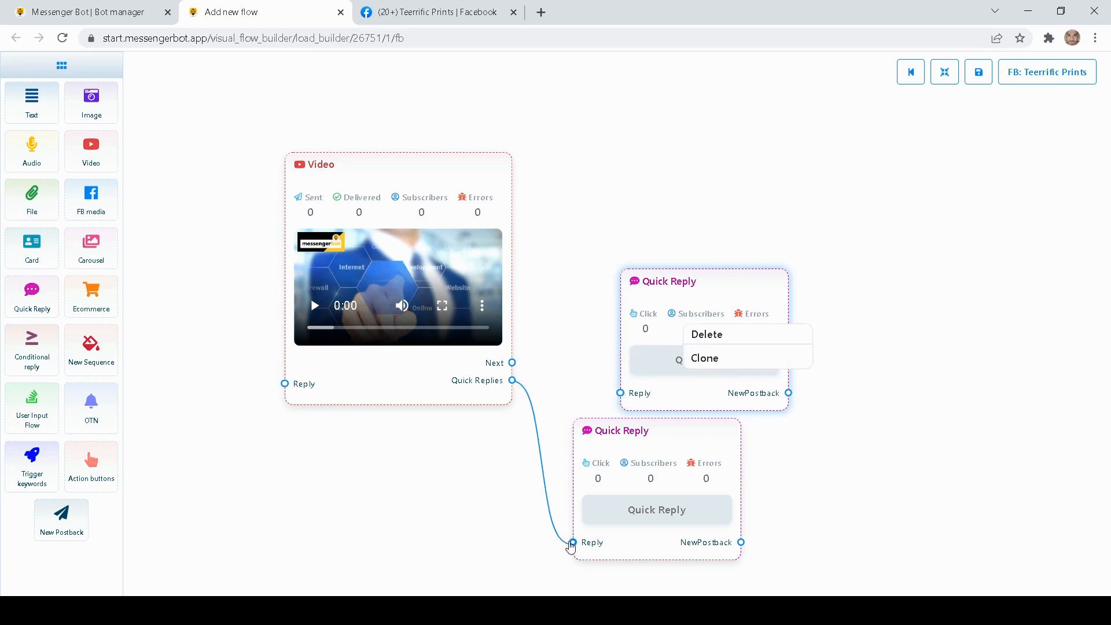
pyautogui.rightClick(670, 365)
pyautogui.click(705, 371)
pyautogui.rightClick(631, 478)
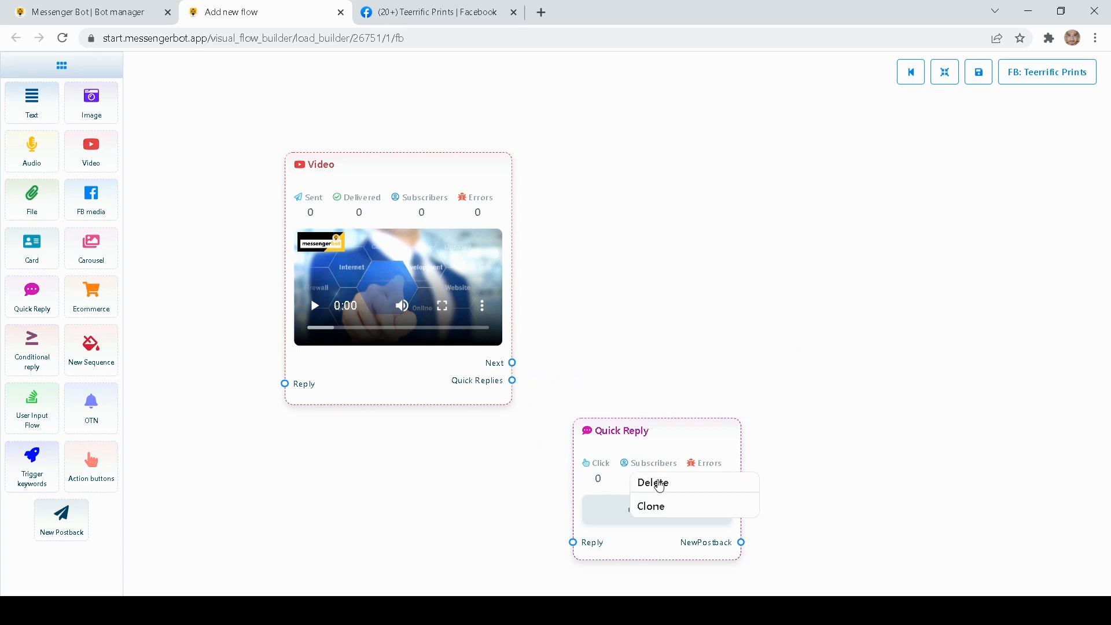
pyautogui.click(654, 481)
# Add a Text element to the canvas to the right of the Video element
pyautogui.moveTo(568, 347); pyautogui.dragTo(585, 351)
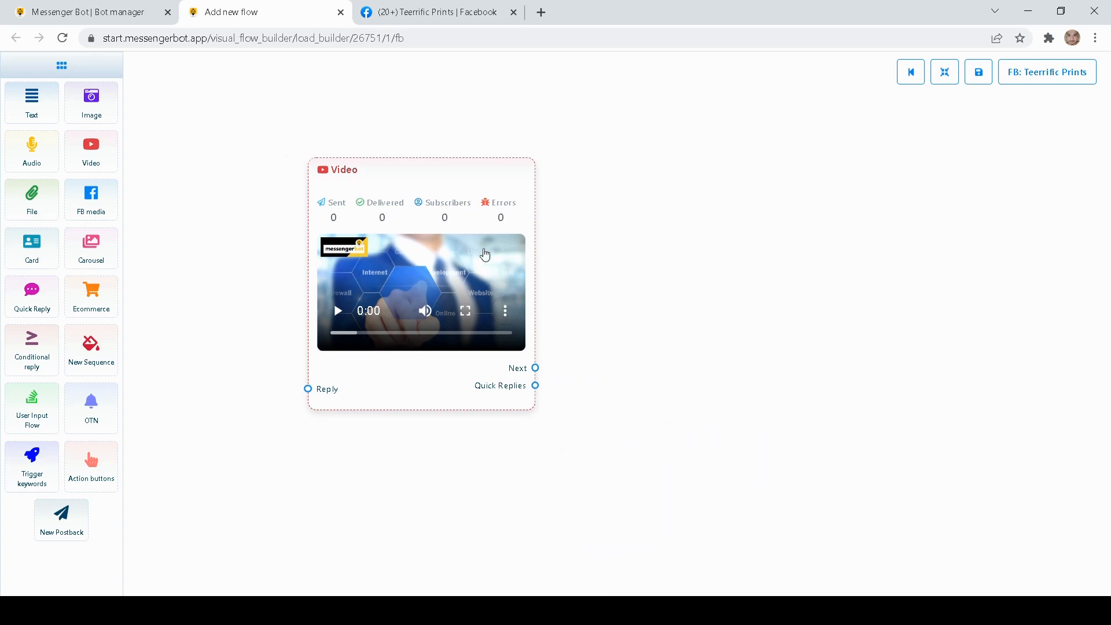
pyautogui.moveTo(465, 180); pyautogui.dragTo(447, 167)
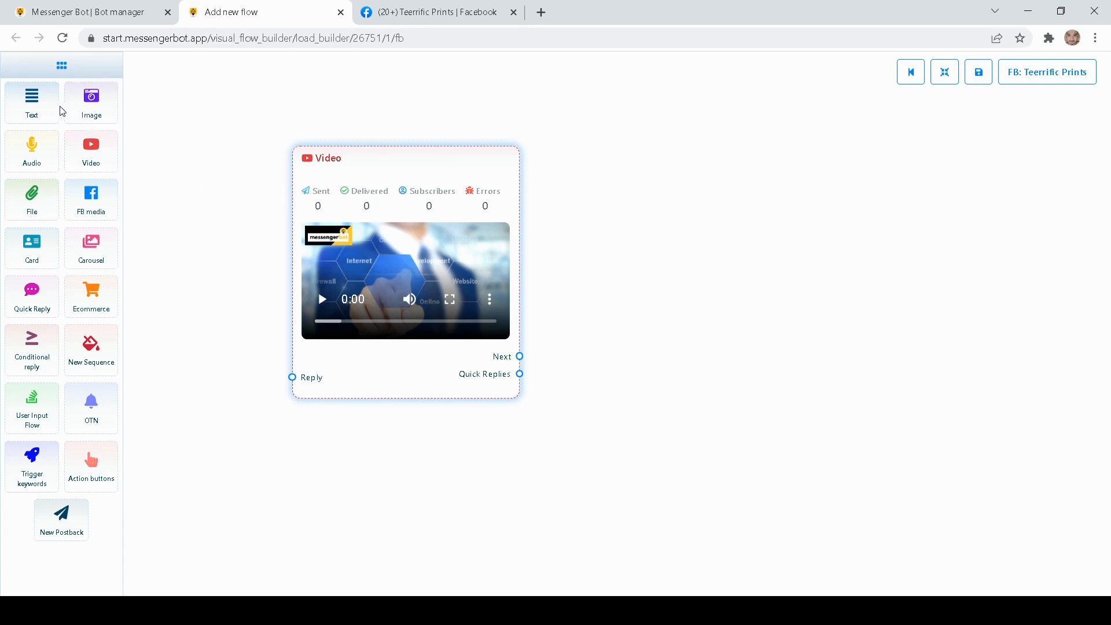
pyautogui.moveTo(46, 109); pyautogui.dragTo(773, 159)
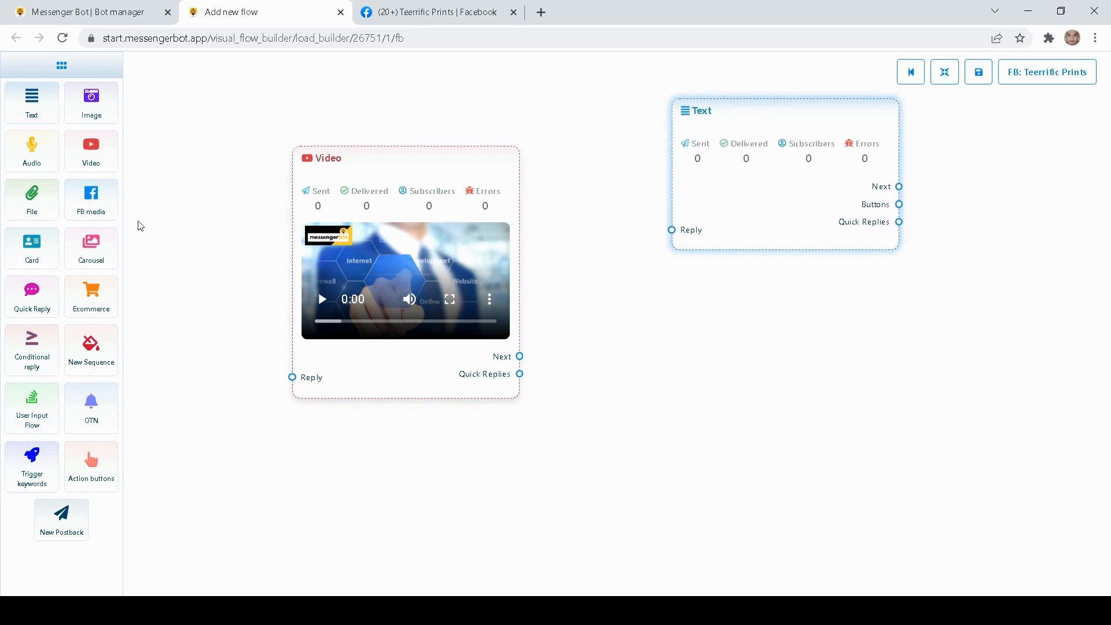
# Add a Carousel element below the Text element and delete it again
pyautogui.moveTo(91, 248); pyautogui.dragTo(778, 326)
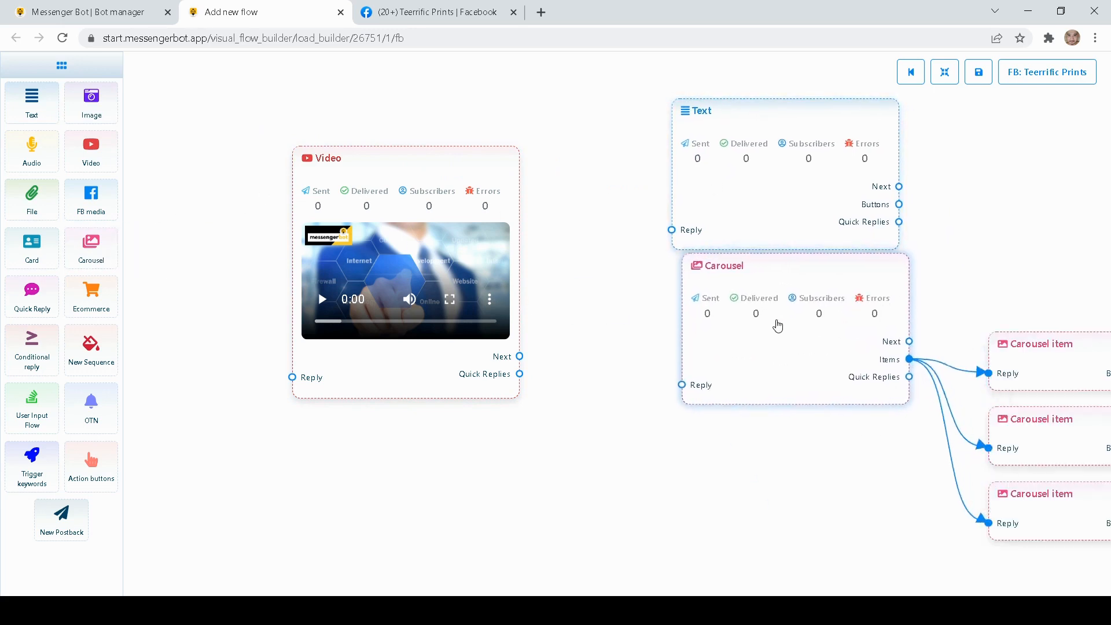
pyautogui.rightClick(774, 335)
pyautogui.click(790, 343)
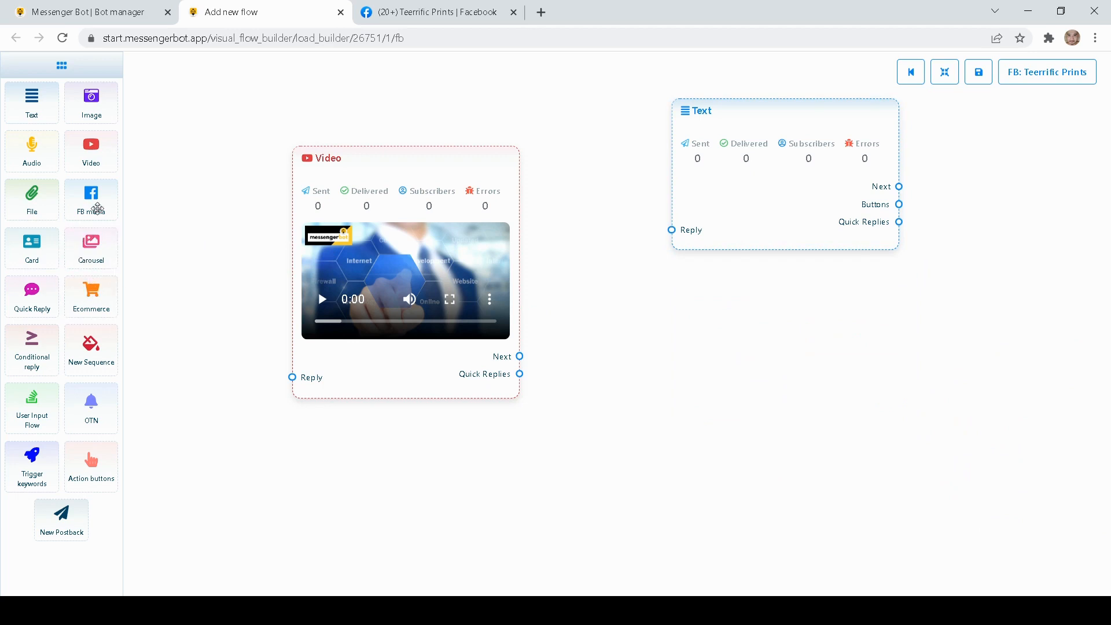
# Add FB media, Image, a second Video, Audio, File, Ecommerce and User Input Flow elements below the Text element
pyautogui.moveTo(90, 197); pyautogui.dragTo(755, 310)
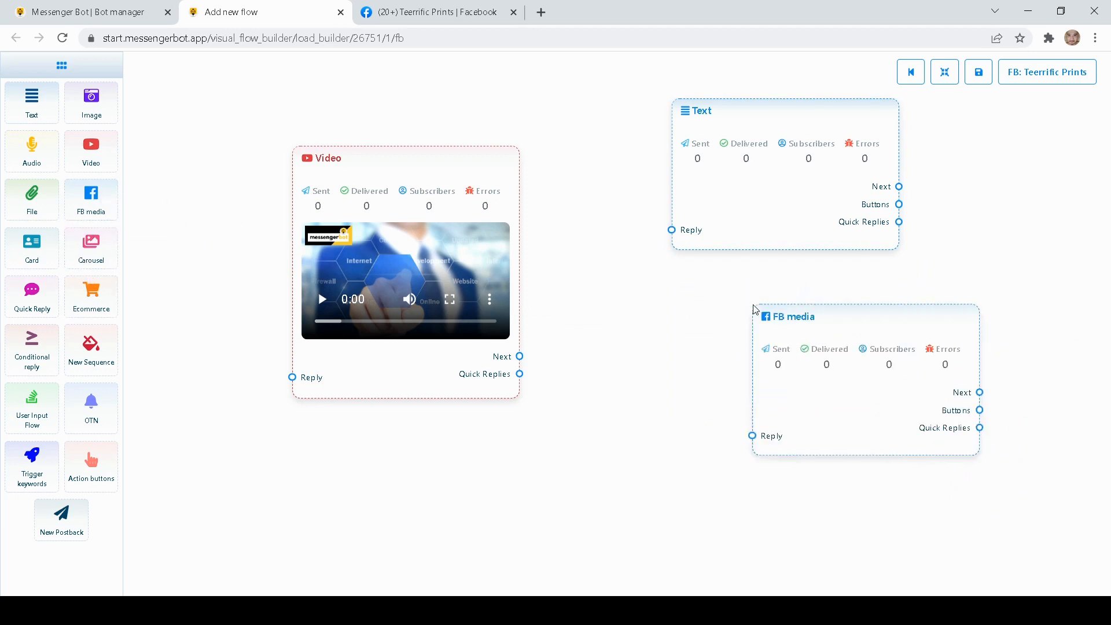
pyautogui.moveTo(91, 100); pyautogui.dragTo(780, 294)
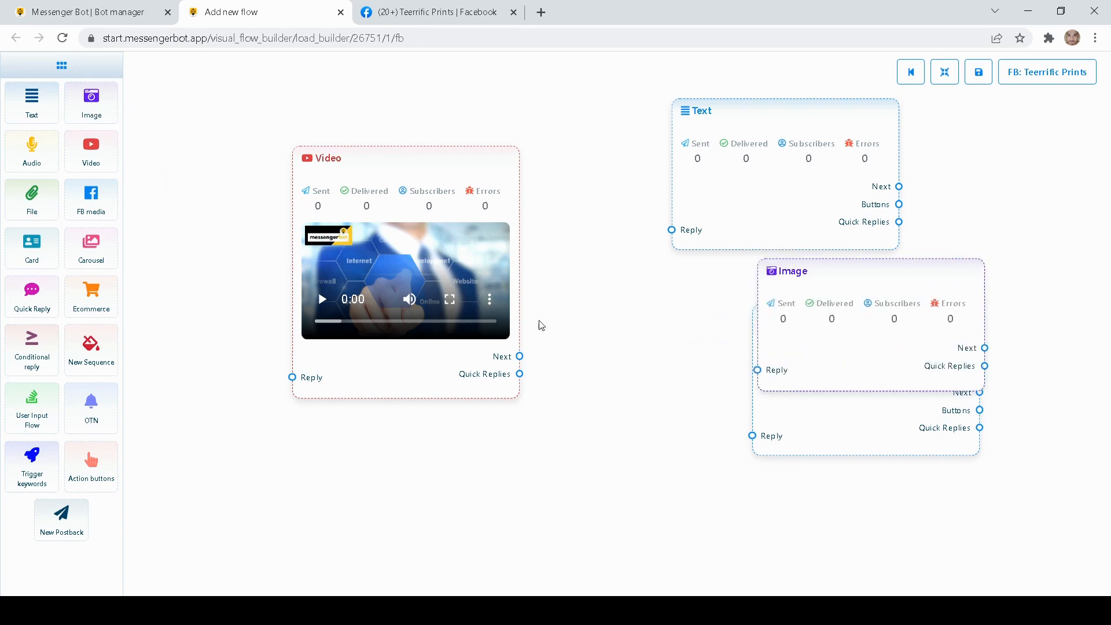
pyautogui.moveTo(91, 149); pyautogui.dragTo(778, 256)
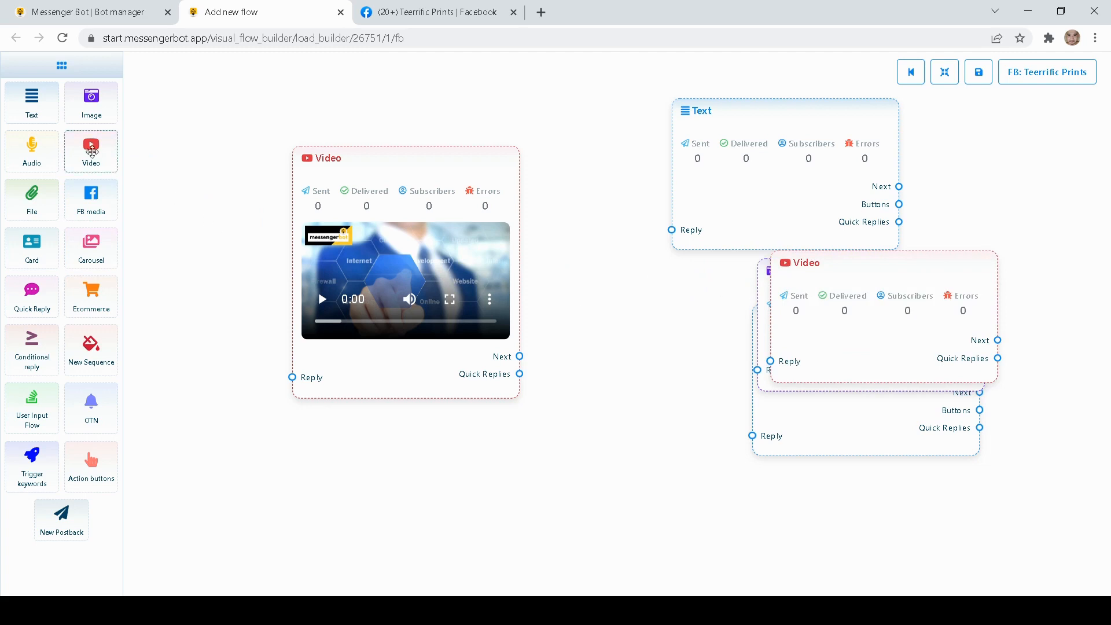
pyautogui.moveTo(31, 150); pyautogui.dragTo(763, 379)
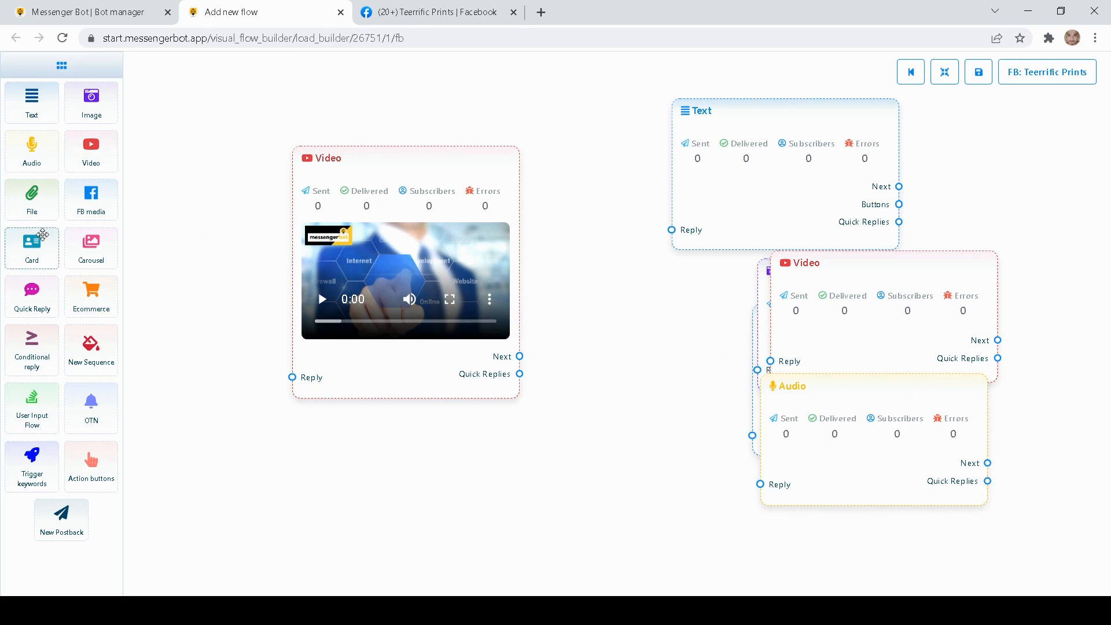
pyautogui.moveTo(32, 200); pyautogui.dragTo(875, 280)
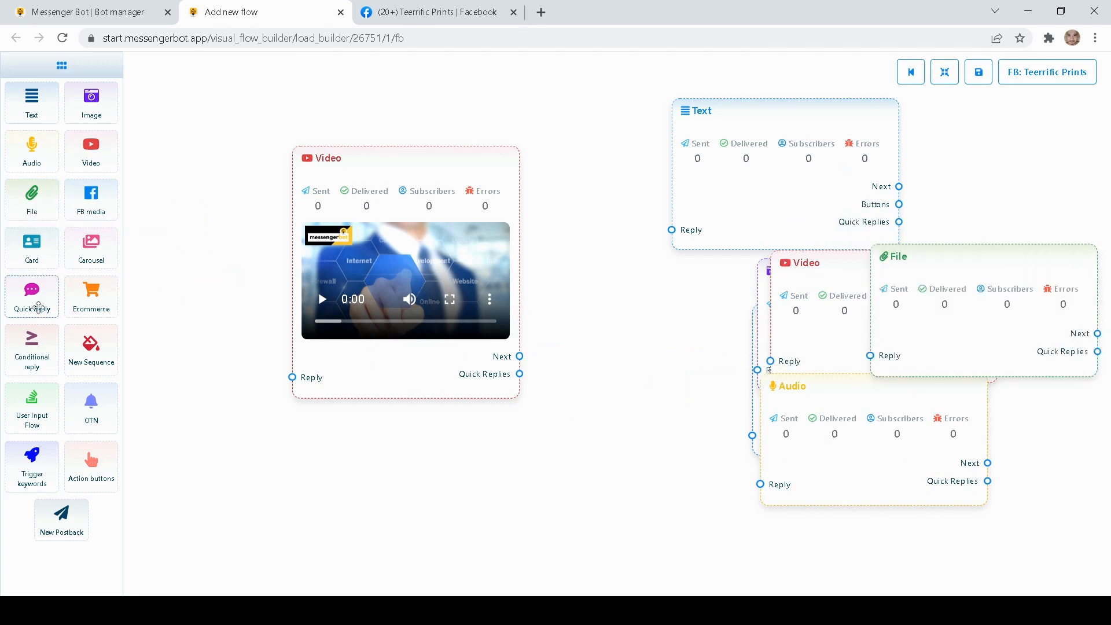
pyautogui.moveTo(91, 294); pyautogui.dragTo(724, 474)
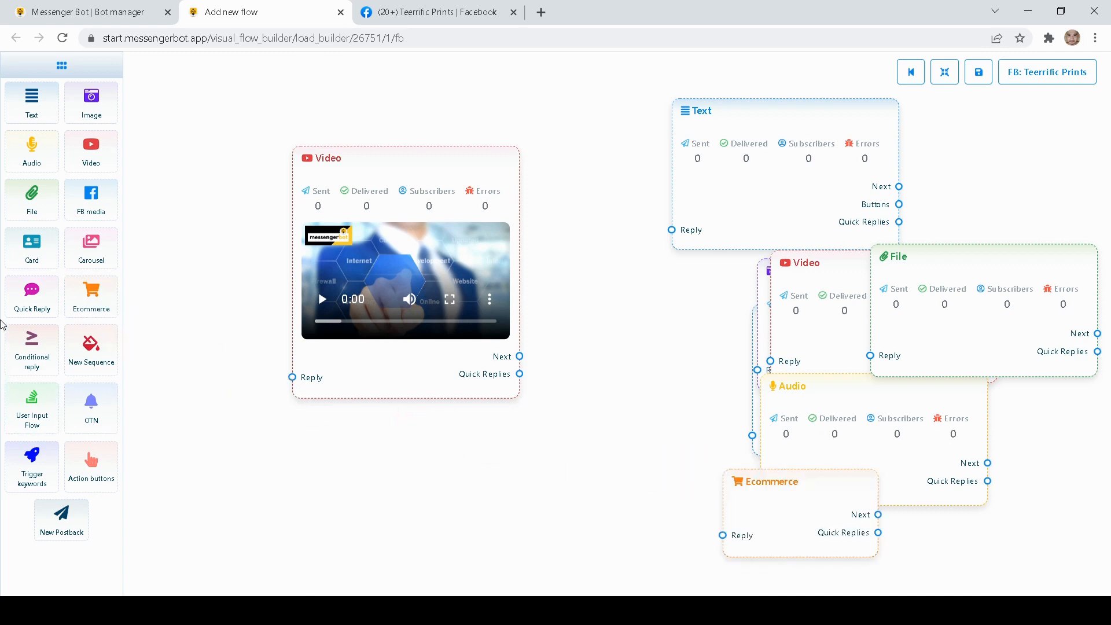
pyautogui.moveTo(23, 408); pyautogui.dragTo(729, 431)
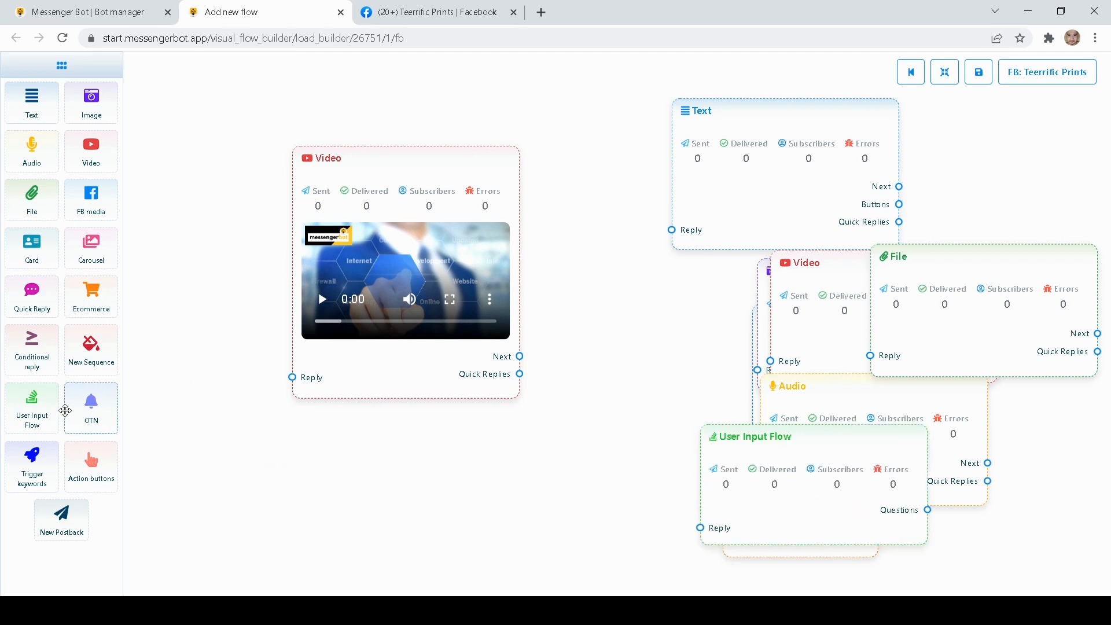
# Add a Card element, connect the uploaded Video's Next output to its Reply input, and move the Card clear of its Button
pyautogui.moveTo(32, 248); pyautogui.dragTo(685, 405)
pyautogui.moveTo(528, 372); pyautogui.dragTo(682, 515)
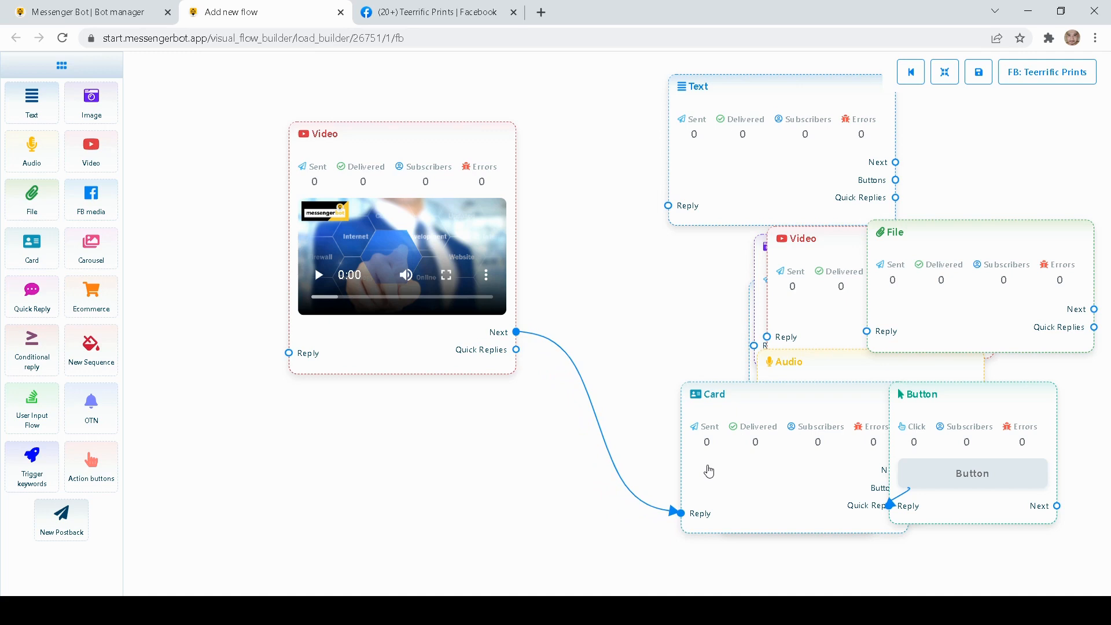
pyautogui.moveTo(709, 472); pyautogui.dragTo(601, 514)
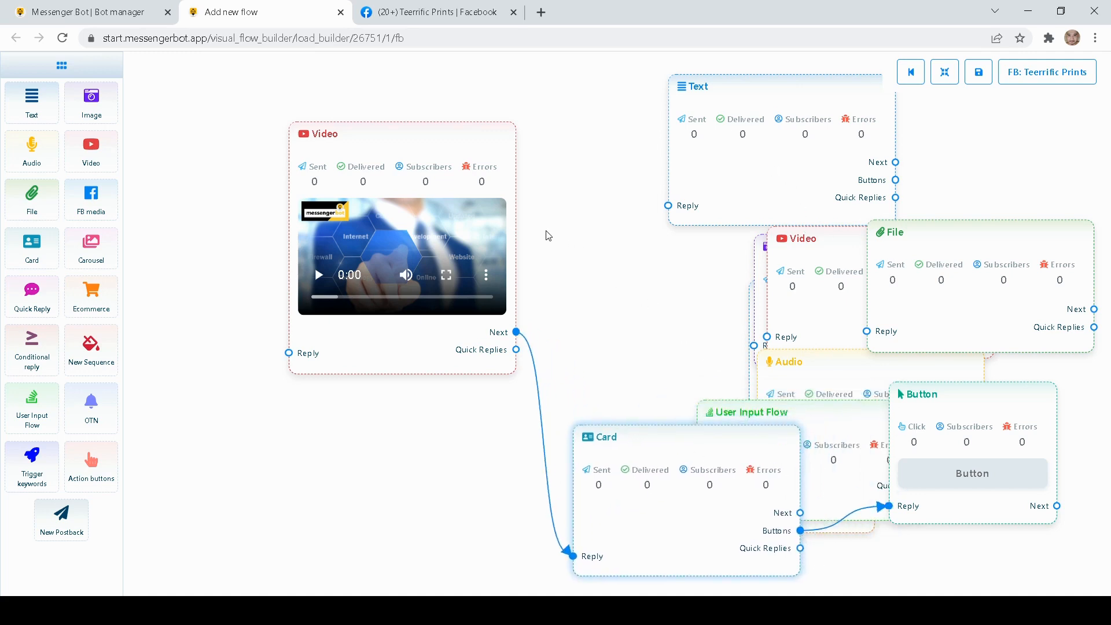
# Delete the Text, empty Video and Image elements to the right of the uploaded video
pyautogui.rightClick(705, 158)
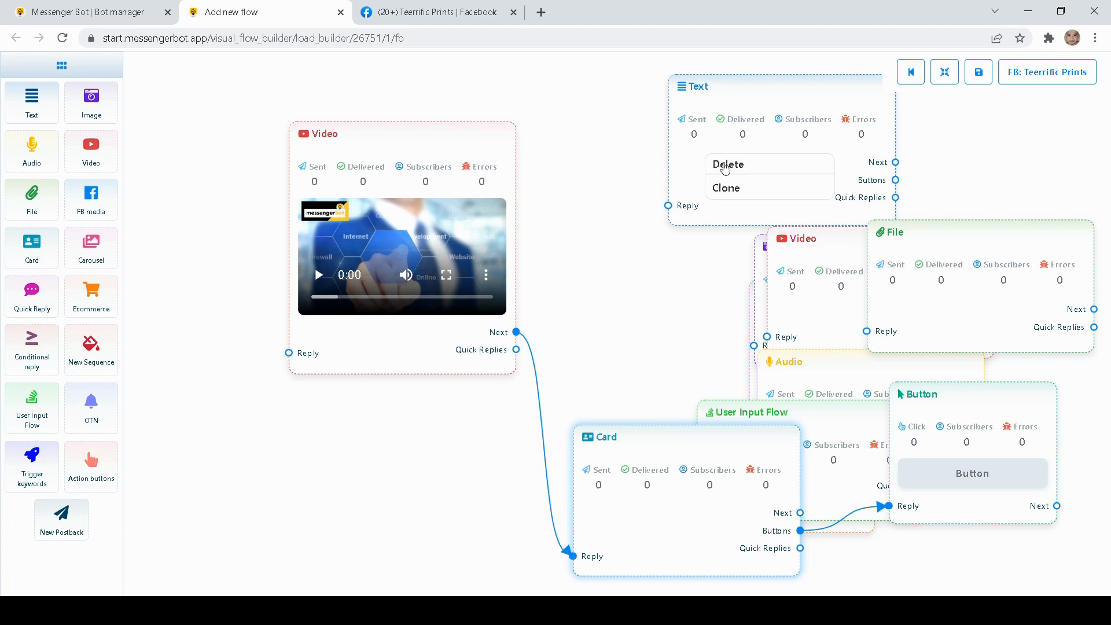
pyautogui.click(730, 164)
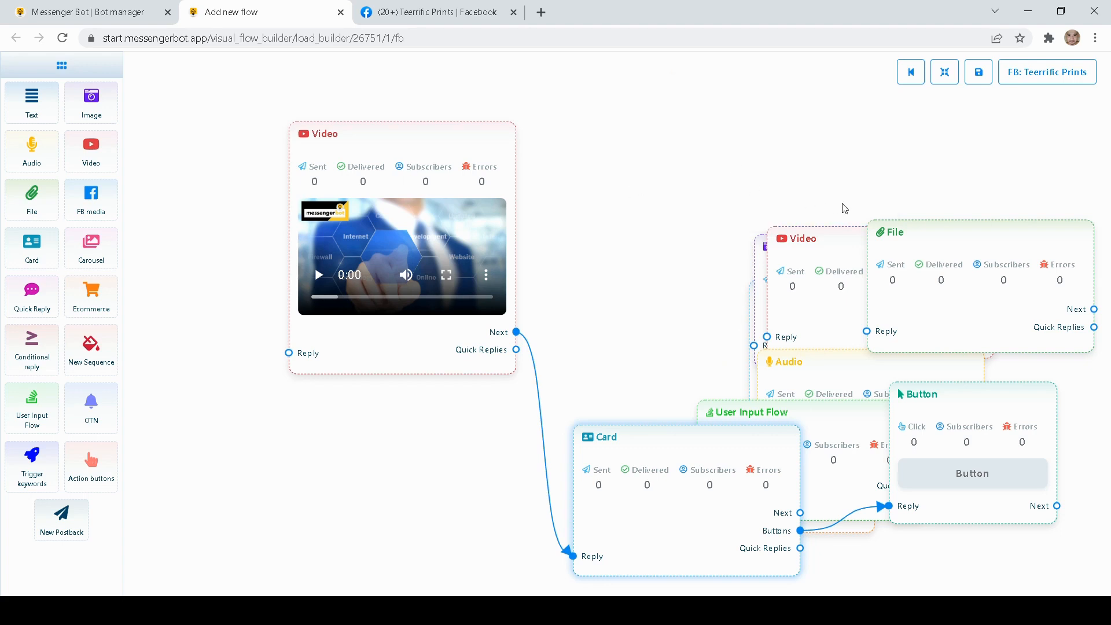
pyautogui.rightClick(829, 253)
pyautogui.click(845, 260)
pyautogui.rightClick(812, 270)
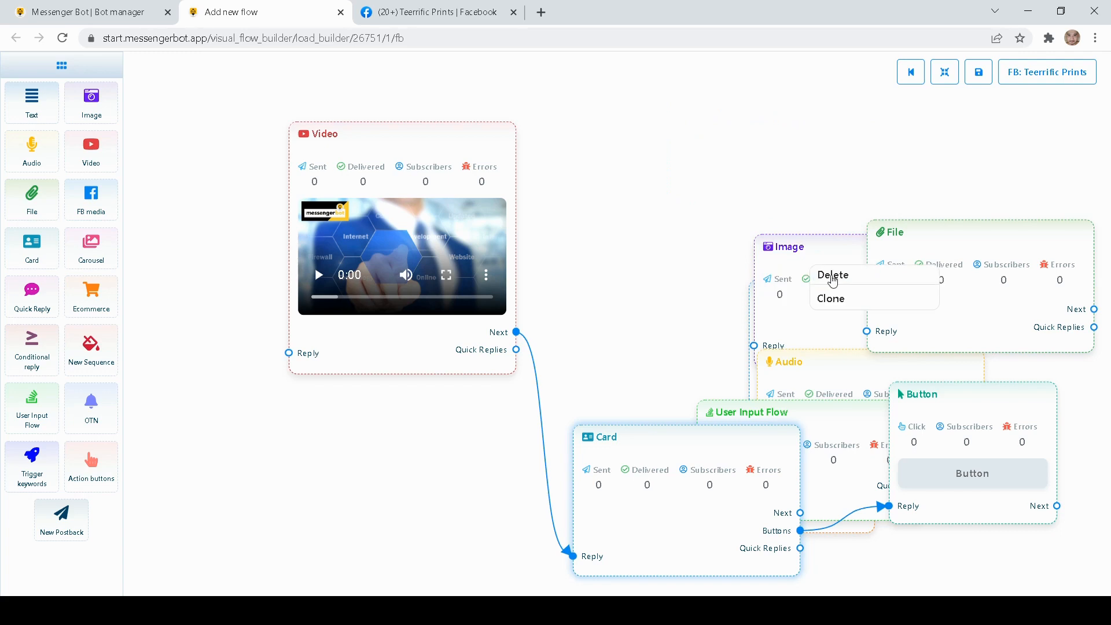
pyautogui.click(832, 282)
# Delete the FB media, Audio and File elements above the User Input Flow and Button elements
pyautogui.rightClick(810, 319)
pyautogui.click(832, 334)
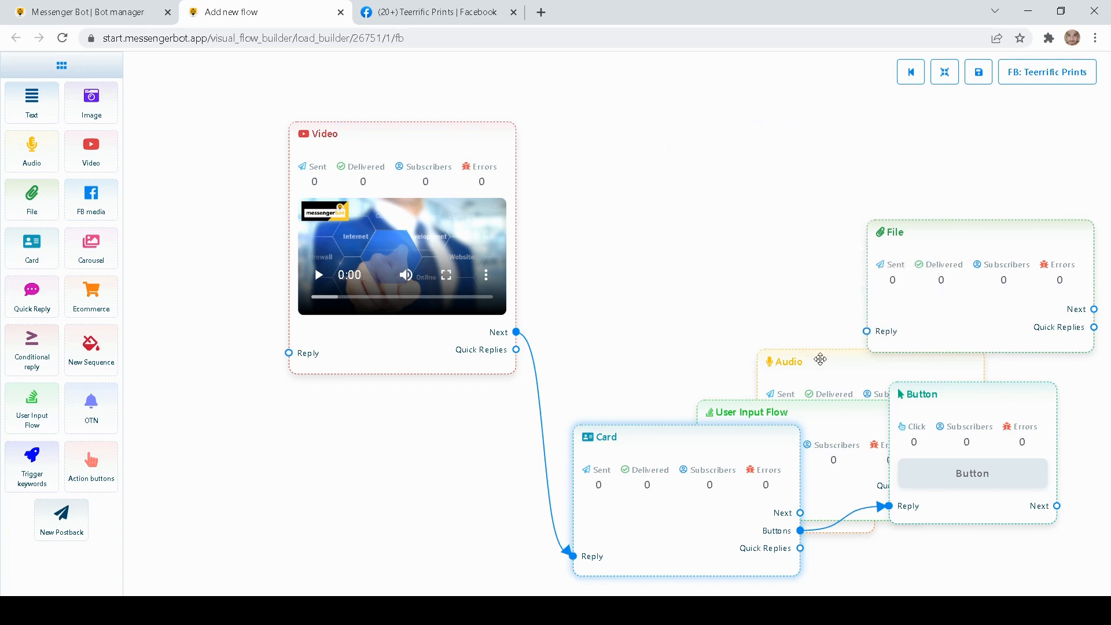
pyautogui.rightClick(822, 360)
pyautogui.click(836, 368)
pyautogui.rightClick(928, 280)
pyautogui.click(960, 292)
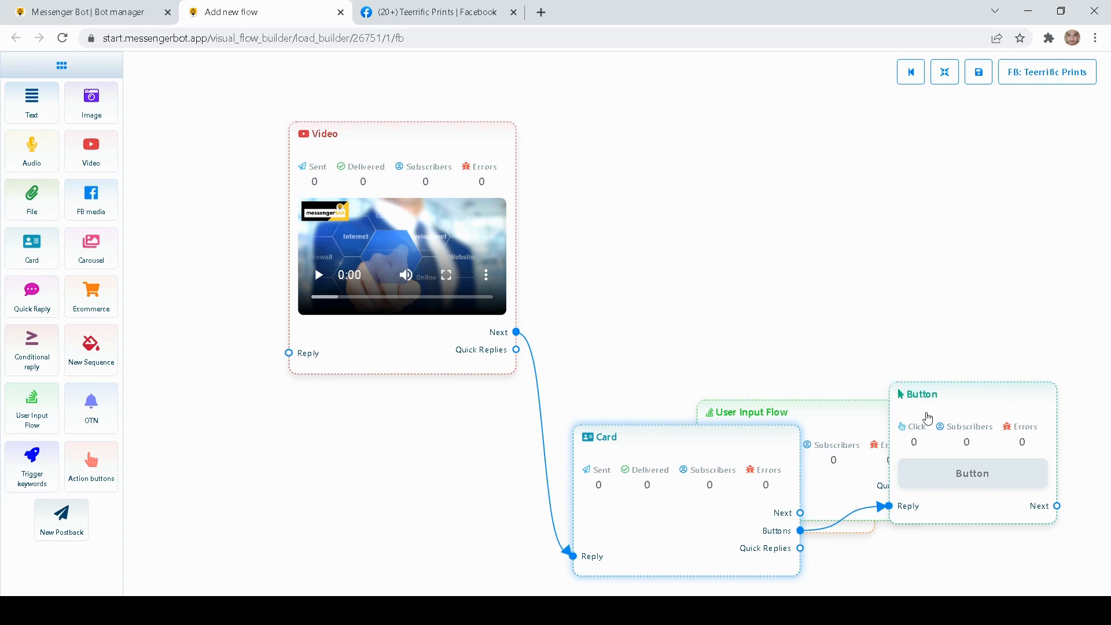
# Delete the Button element and the User Input Flow element behind the Card
pyautogui.rightClick(927, 421)
pyautogui.click(937, 427)
pyautogui.rightClick(818, 420)
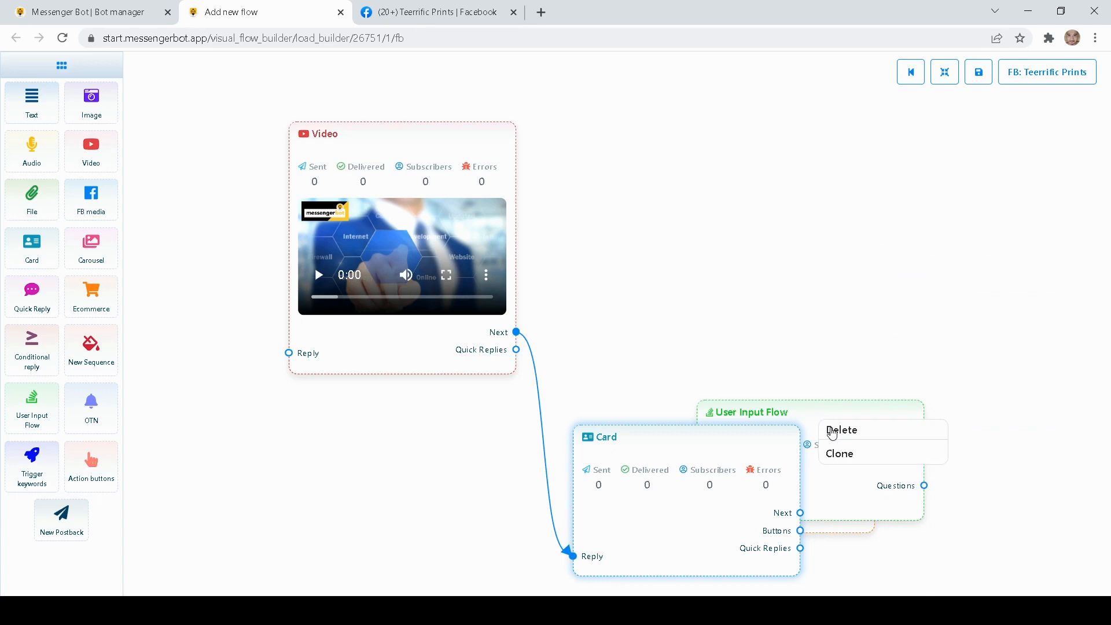
pyautogui.click(831, 432)
# Disconnect the uploaded Video's Next output from the Card's Reply input and delete the Card
pyautogui.rightClick(717, 458)
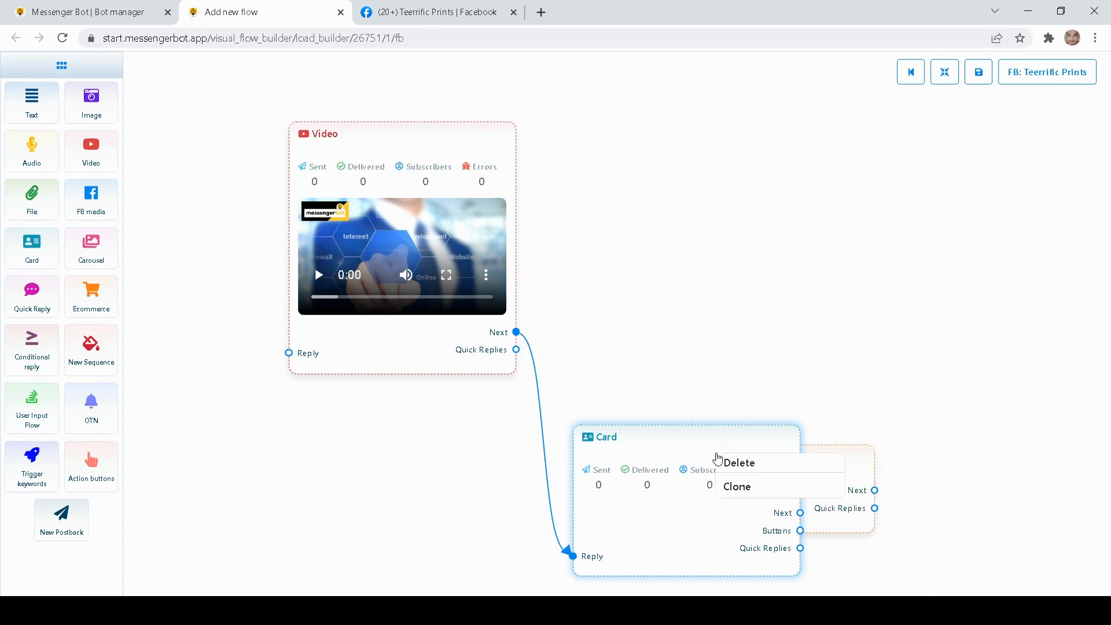
pyautogui.click(556, 328)
pyautogui.moveTo(548, 522); pyautogui.dragTo(498, 454)
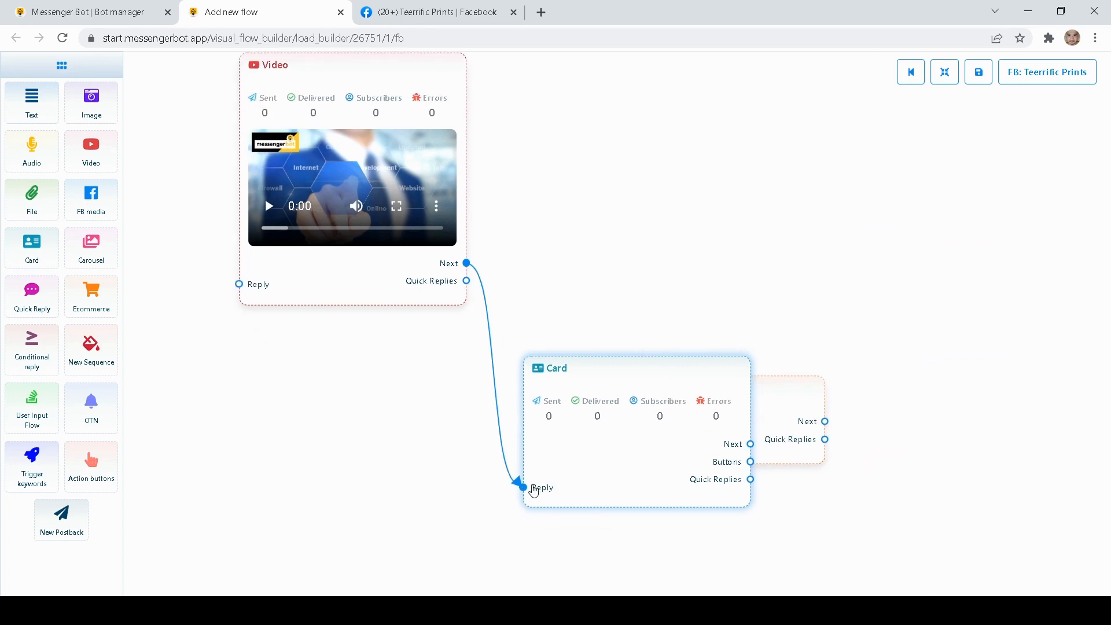
pyautogui.moveTo(524, 488); pyautogui.dragTo(463, 451)
pyautogui.rightClick(644, 388)
pyautogui.click(666, 394)
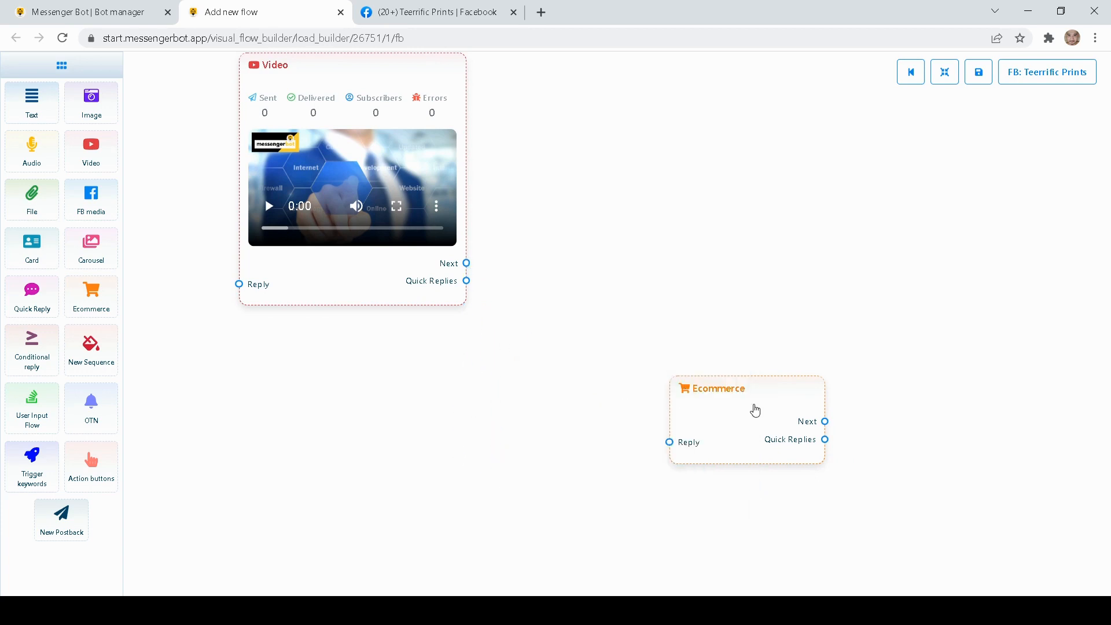
# Delete the Ecommerce element and the uploaded Video element so only Start Bot Flow is left
pyautogui.rightClick(757, 408)
pyautogui.click(780, 416)
pyautogui.rightClick(440, 255)
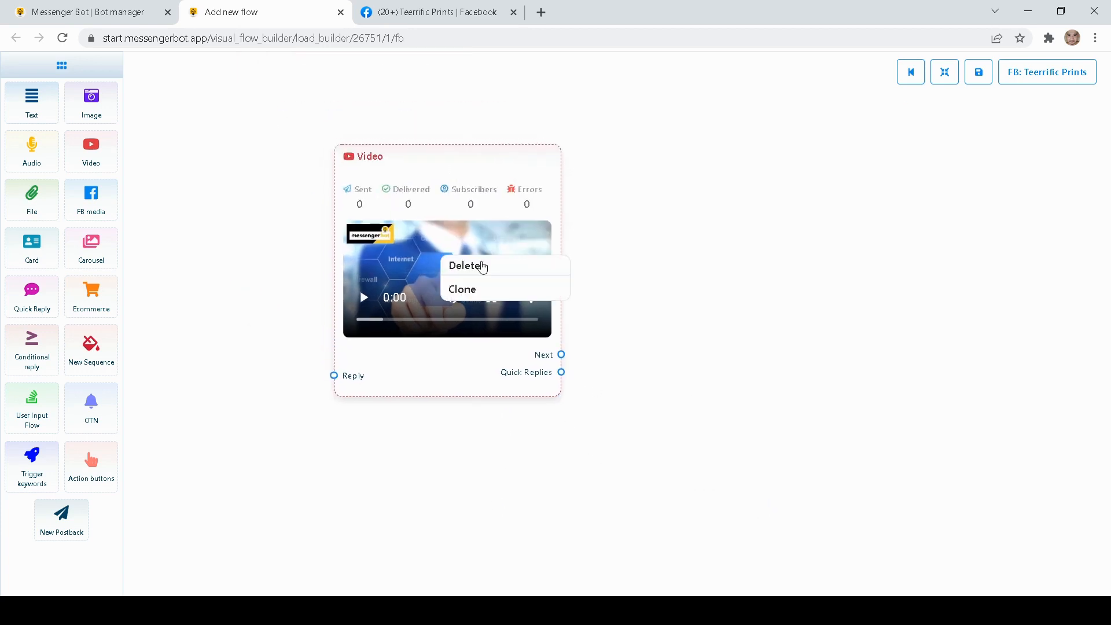
pyautogui.click(480, 264)
# Add a Trigger keywords element above left of Start Bot Flow and an Action buttons element below left of it
pyautogui.moveTo(647, 245); pyautogui.dragTo(815, 283)
pyautogui.moveTo(570, 289); pyautogui.dragTo(714, 294)
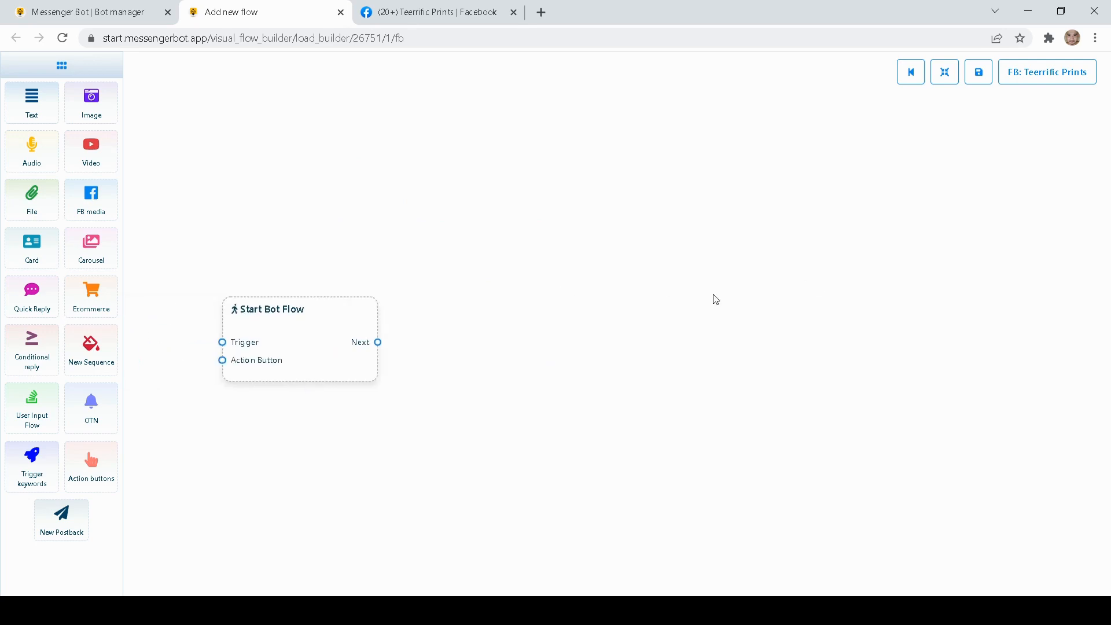
pyautogui.moveTo(605, 309); pyautogui.dragTo(728, 270)
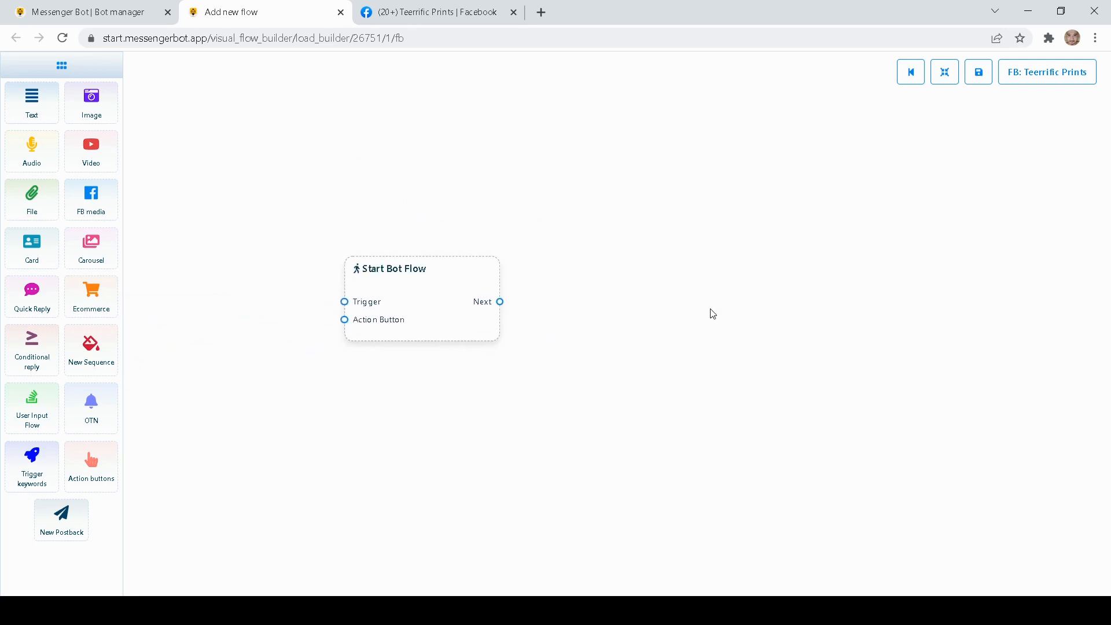
pyautogui.moveTo(423, 326); pyautogui.dragTo(504, 355)
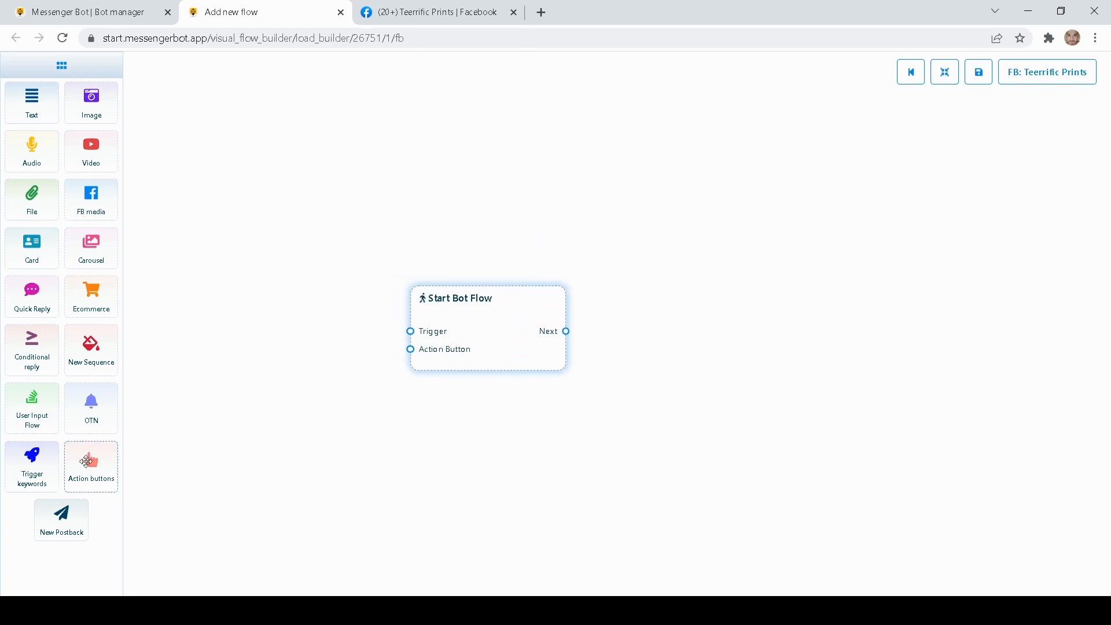
pyautogui.moveTo(36, 476); pyautogui.dragTo(203, 353)
pyautogui.moveTo(91, 466); pyautogui.dragTo(272, 505)
pyautogui.moveTo(489, 458); pyautogui.dragTo(496, 412)
pyautogui.moveTo(317, 348); pyautogui.dragTo(334, 229)
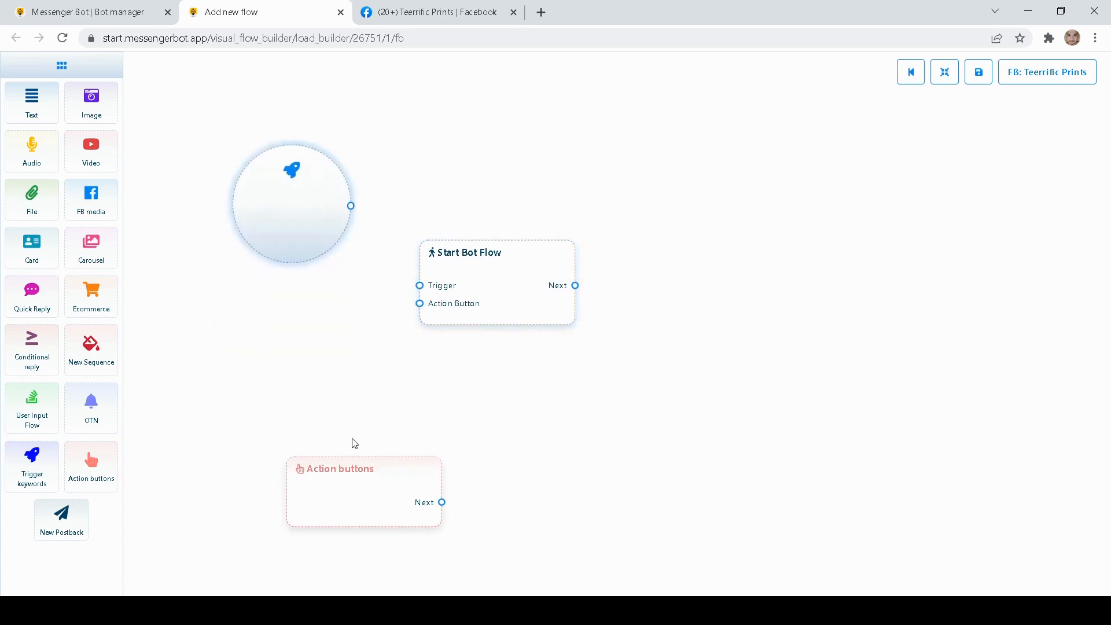
pyautogui.moveTo(354, 491); pyautogui.dragTo(280, 405)
pyautogui.moveTo(499, 435); pyautogui.dragTo(508, 479)
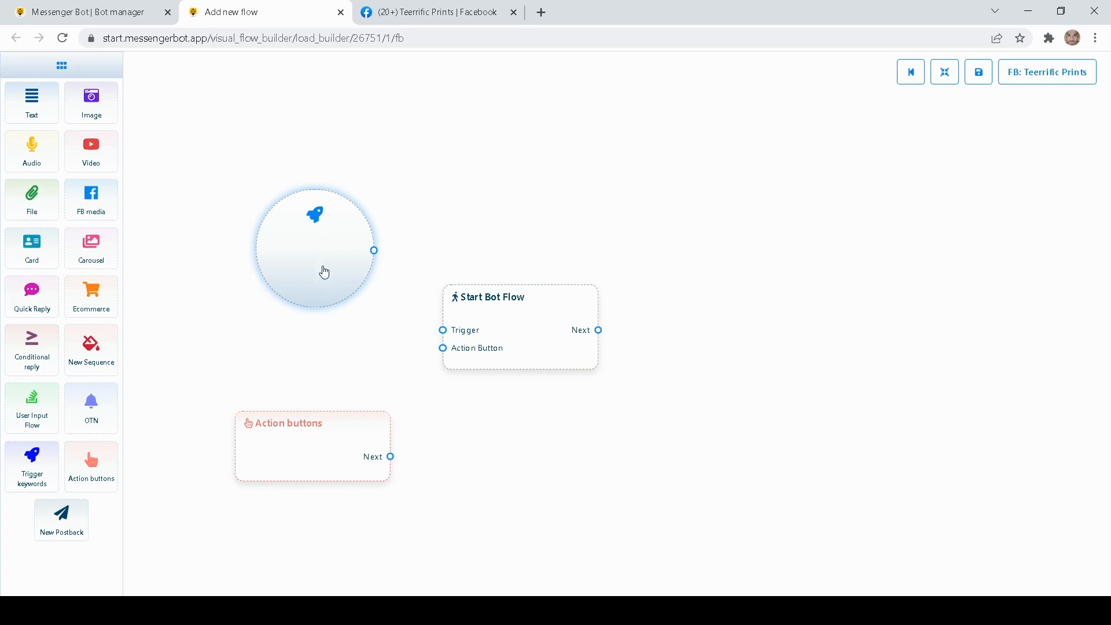
# Delete the Action buttons element and connect the Trigger keywords element to the Trigger input of Start Bot Flow
pyautogui.rightClick(330, 452)
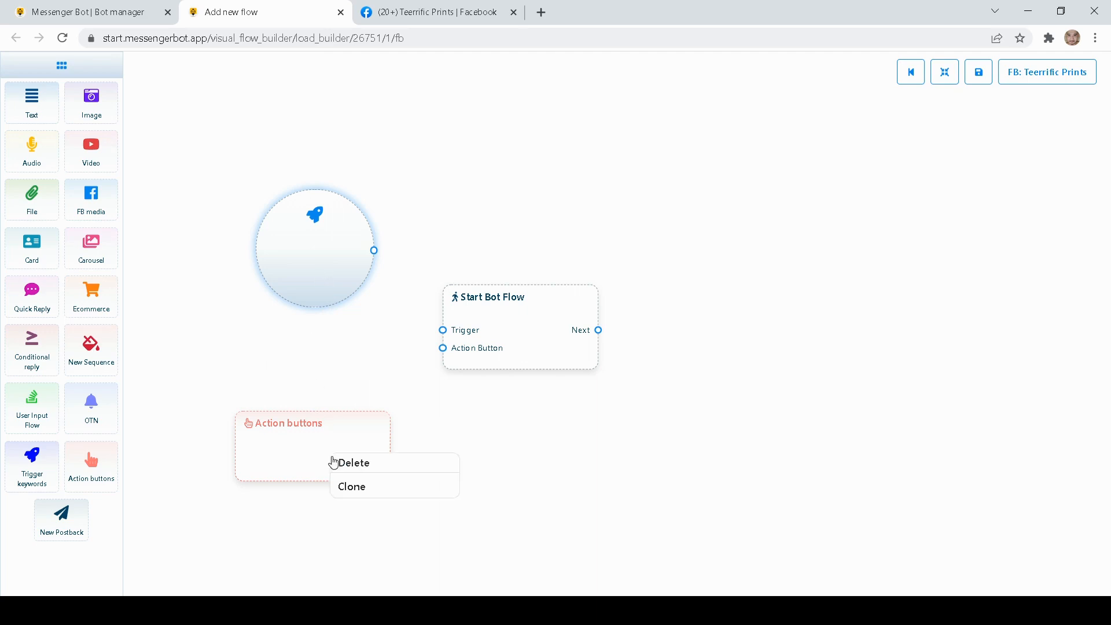
pyautogui.click(377, 469)
pyautogui.moveTo(342, 273); pyautogui.dragTo(337, 350)
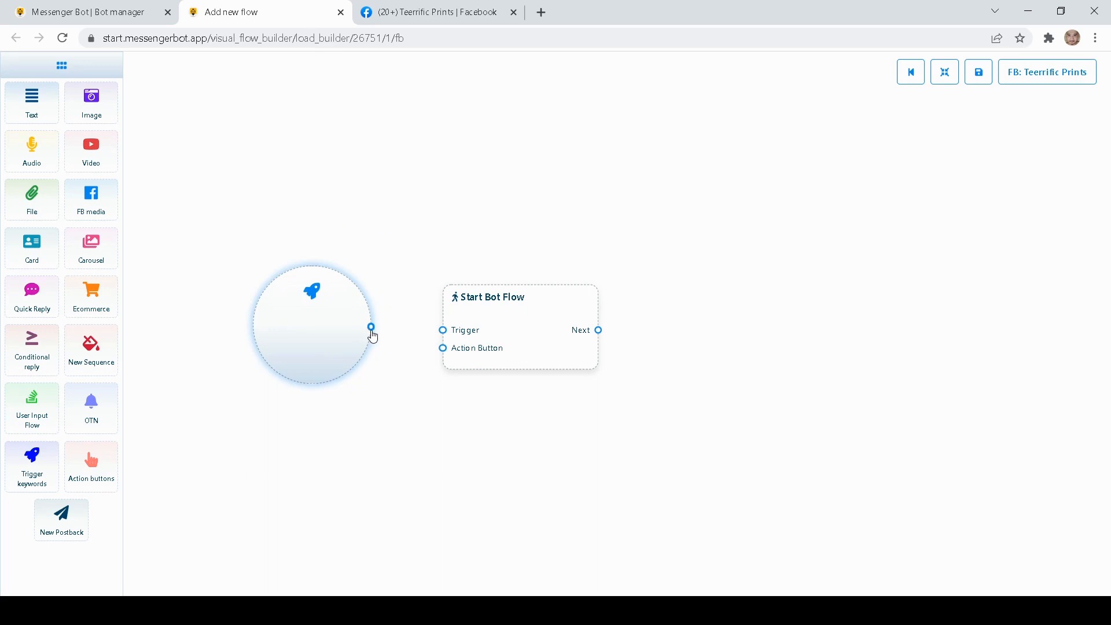
pyautogui.moveTo(373, 331); pyautogui.dragTo(445, 334)
pyautogui.moveTo(340, 320)
pyautogui.mouseDown()
pyautogui.moveTo(338, 330)
pyautogui.moveTo(331, 312)
pyautogui.mouseUp()
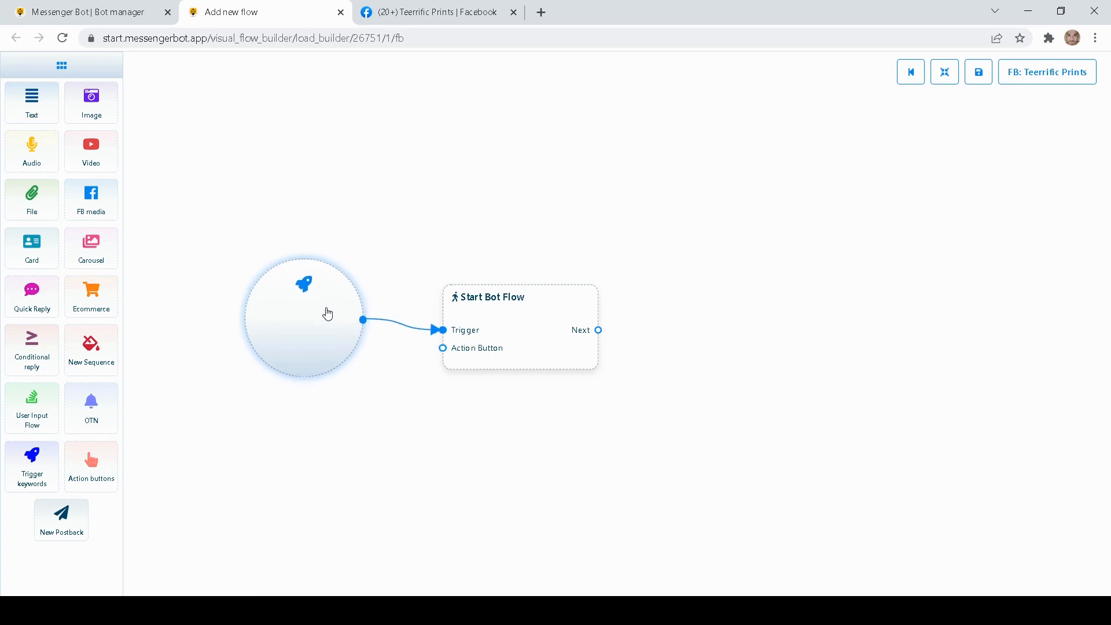
# Set the trigger keyword to "Hi" with exact keyword match and level the trigger with Start Bot Flow's Trigger input
pyautogui.click(329, 314)
pyautogui.click(958, 140)
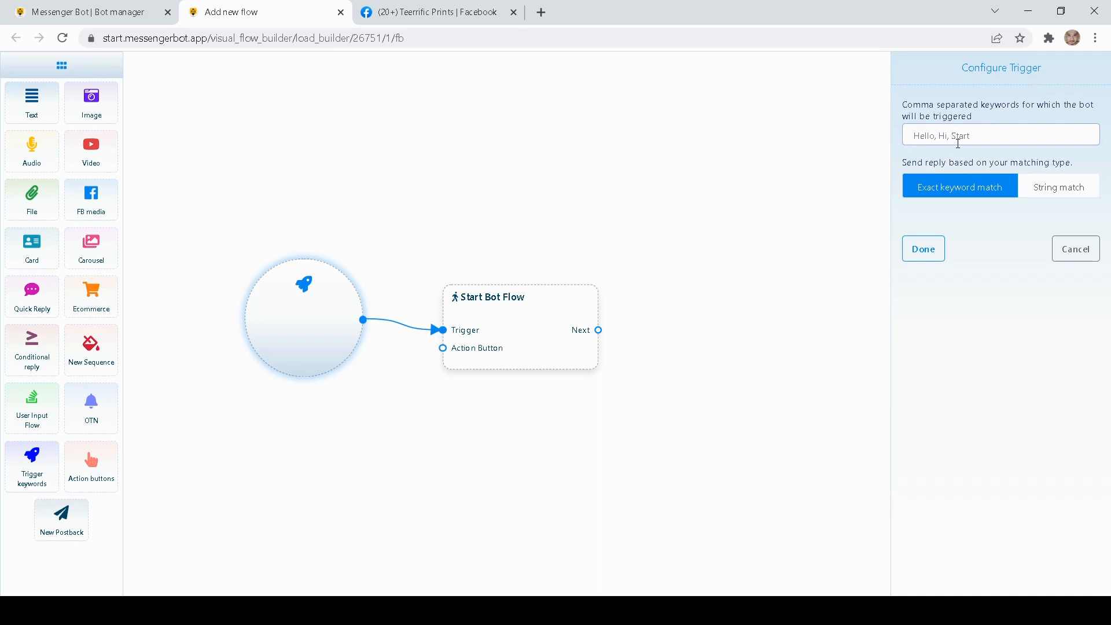
pyautogui.write('Hi')
pyautogui.click(980, 213)
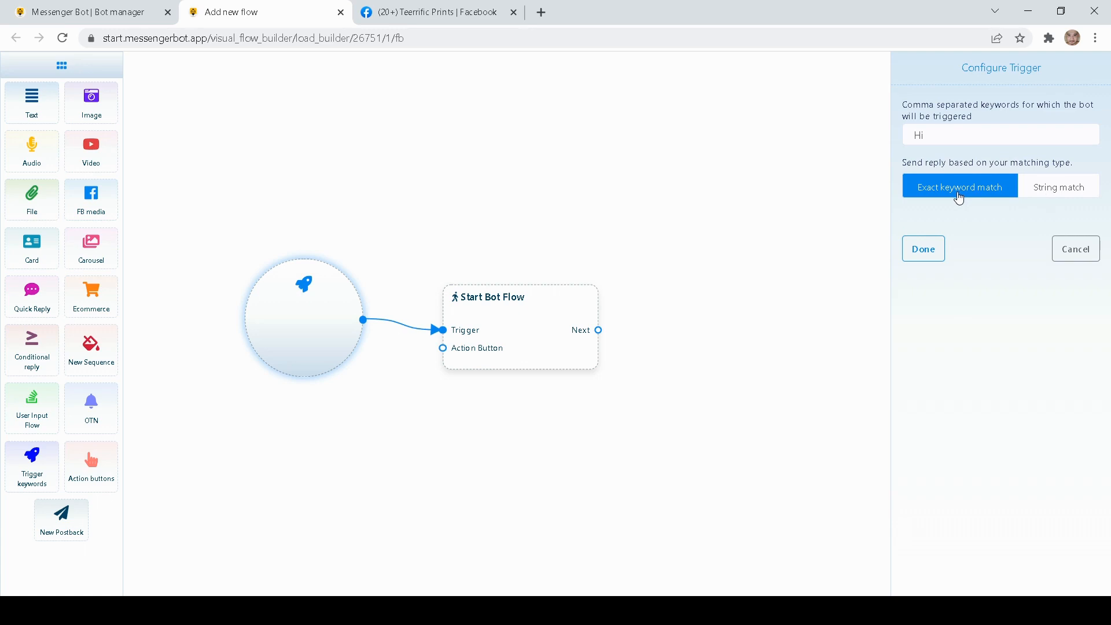
pyautogui.click(937, 138)
pyautogui.moveTo(925, 129); pyautogui.dragTo(913, 124)
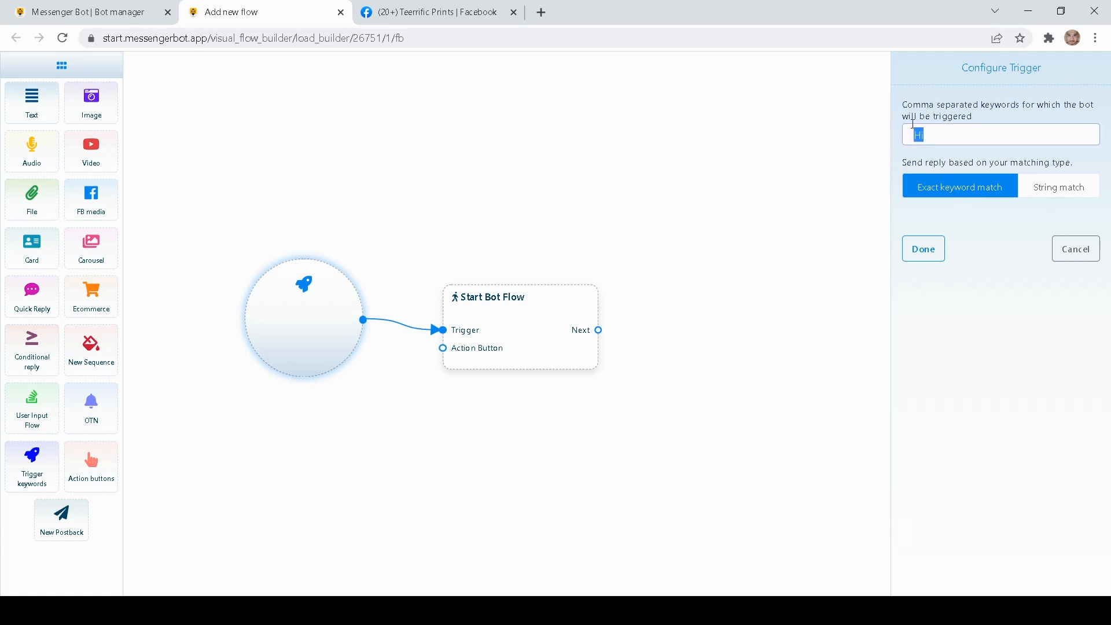
pyautogui.click(1049, 196)
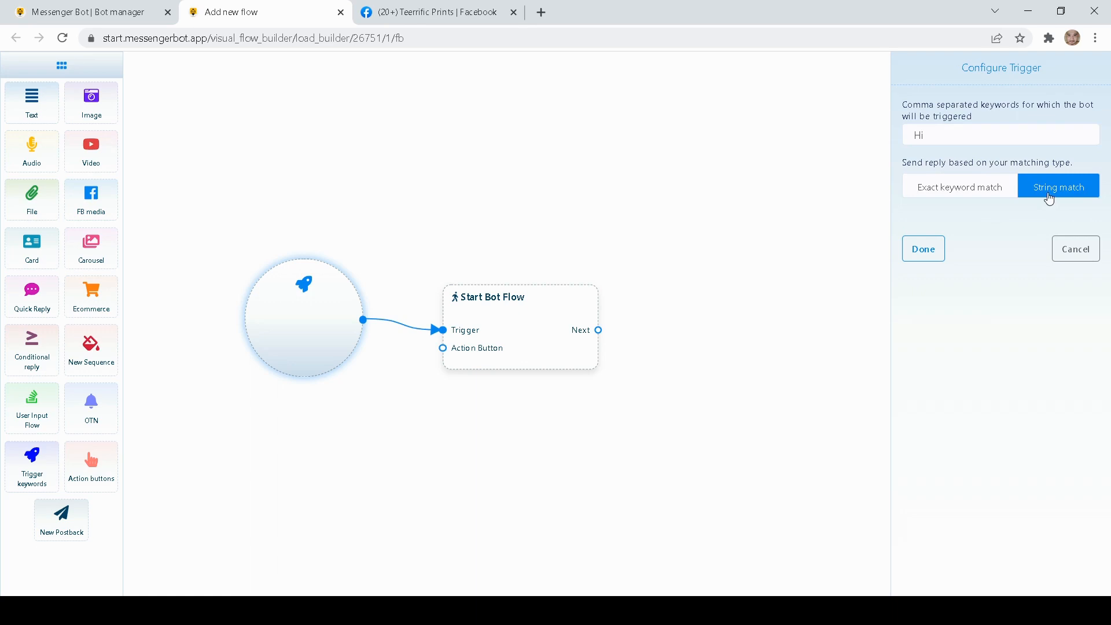
pyautogui.click(950, 136)
pyautogui.moveTo(926, 133); pyautogui.dragTo(918, 135)
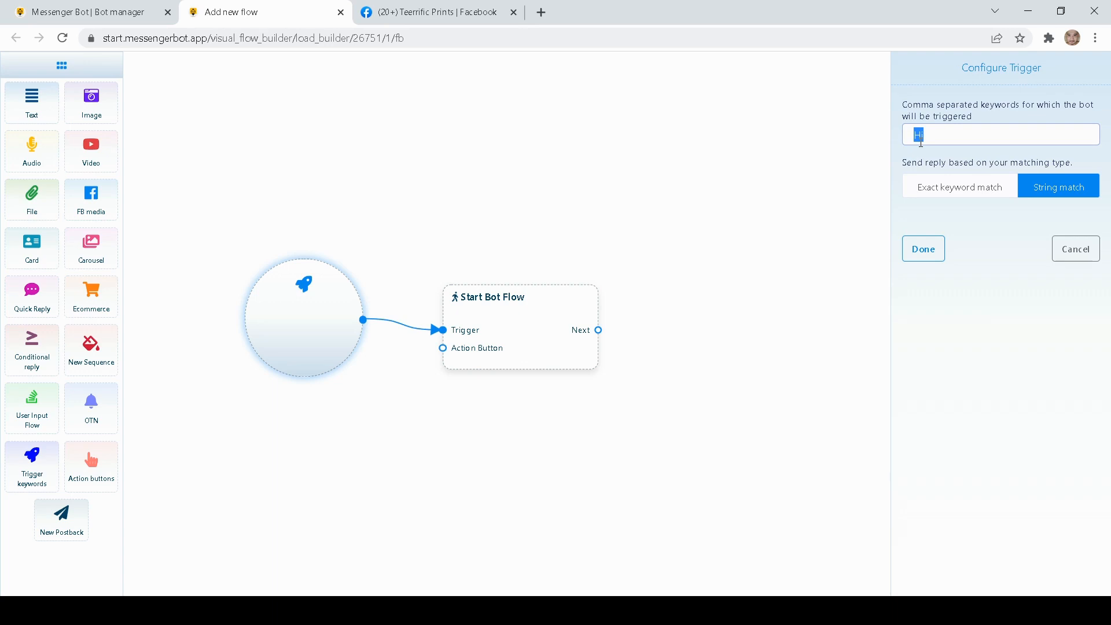
pyautogui.click(951, 201)
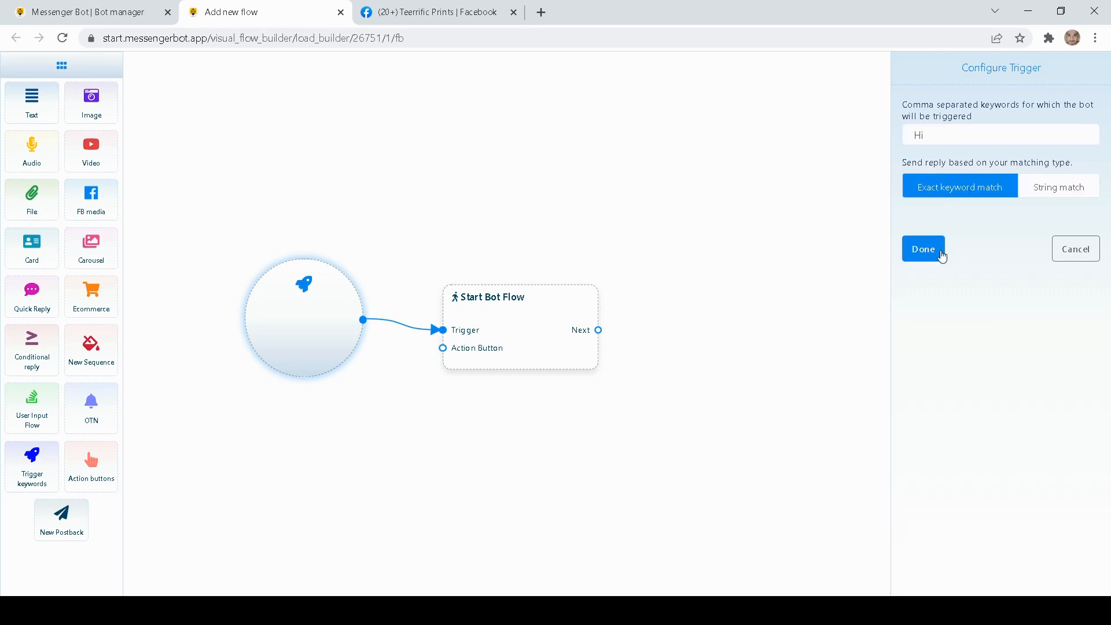
pyautogui.click(924, 249)
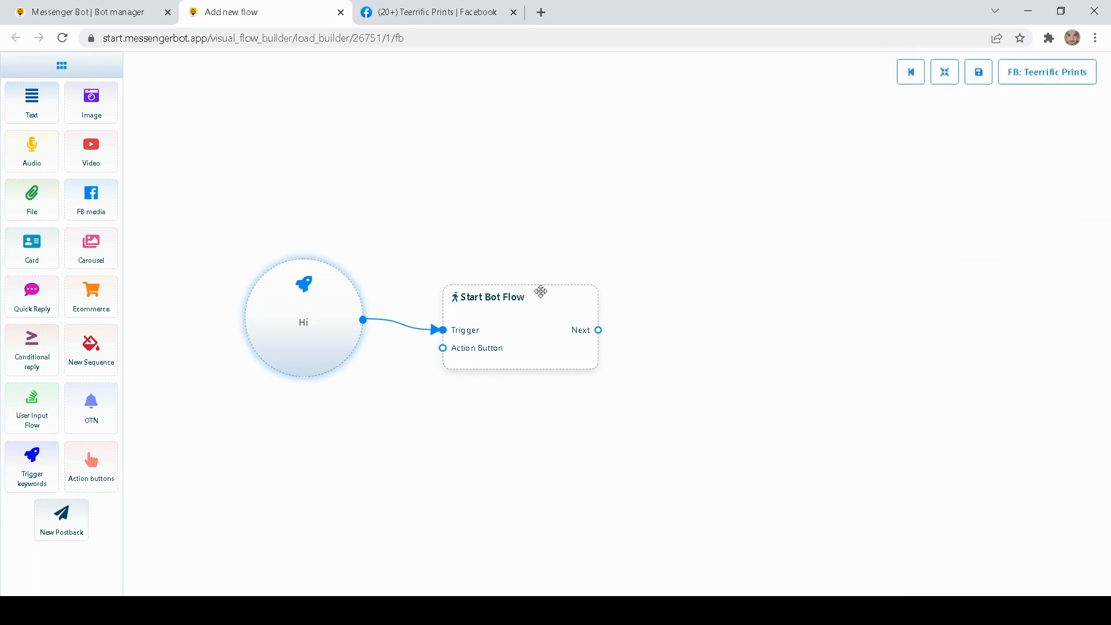
pyautogui.moveTo(323, 315); pyautogui.dragTo(339, 332)
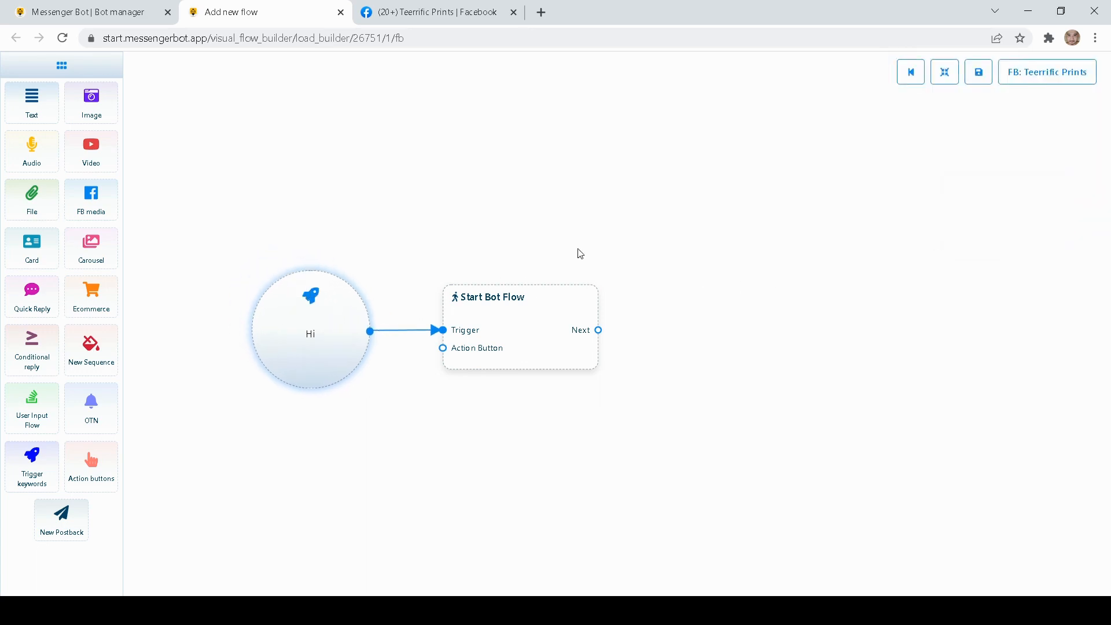
pyautogui.moveTo(539, 278); pyautogui.dragTo(512, 267)
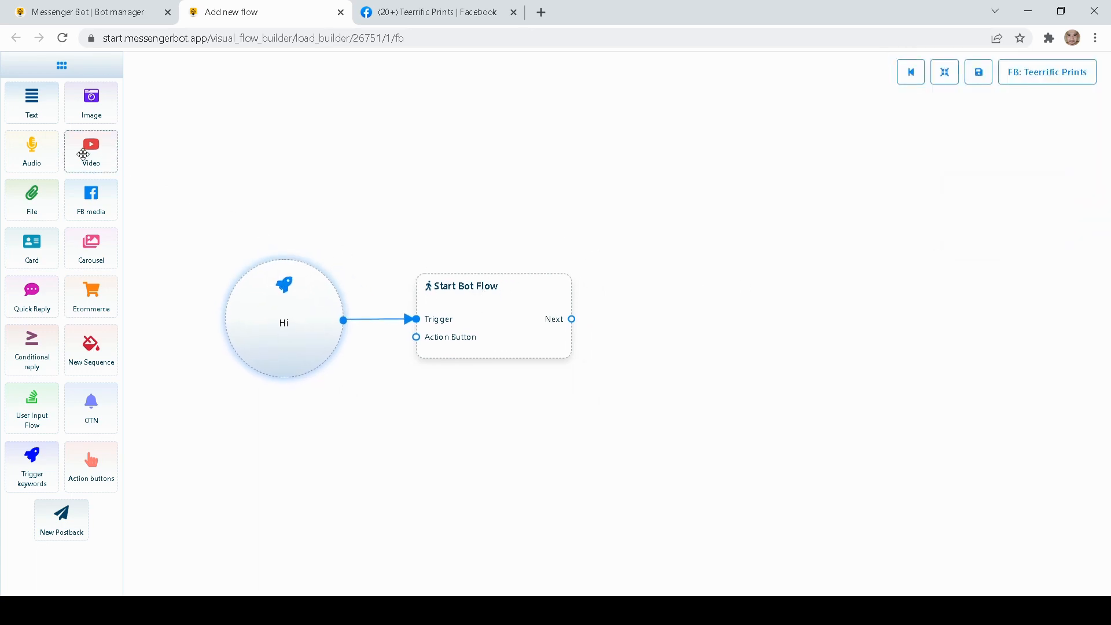
pyautogui.moveTo(92, 154); pyautogui.dragTo(785, 296)
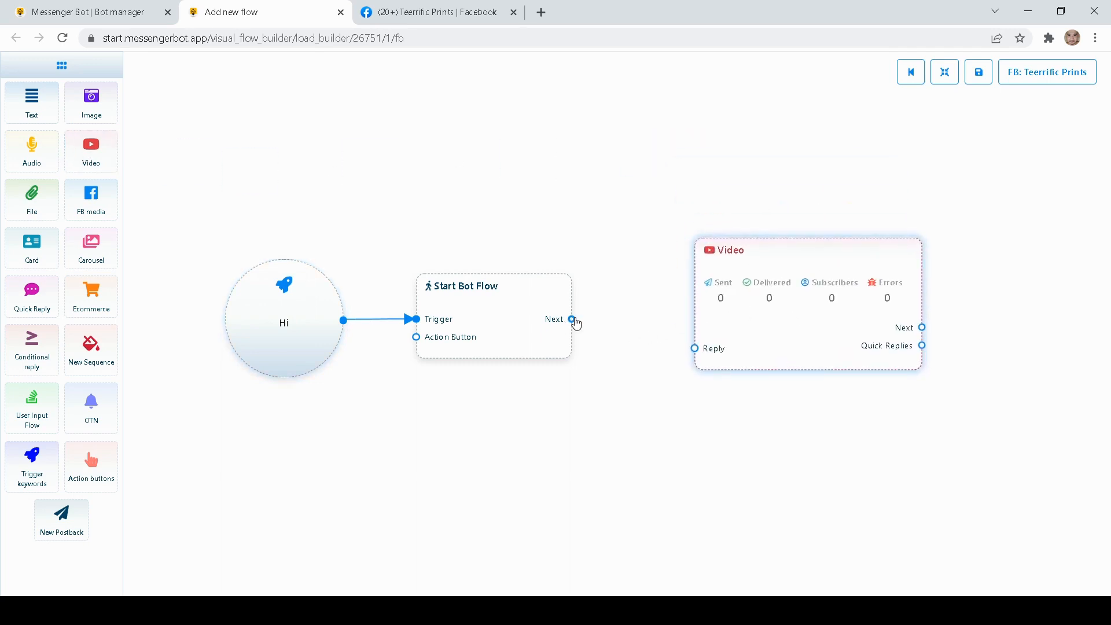
pyautogui.moveTo(572, 320); pyautogui.dragTo(631, 250)
pyautogui.rightClick(750, 311)
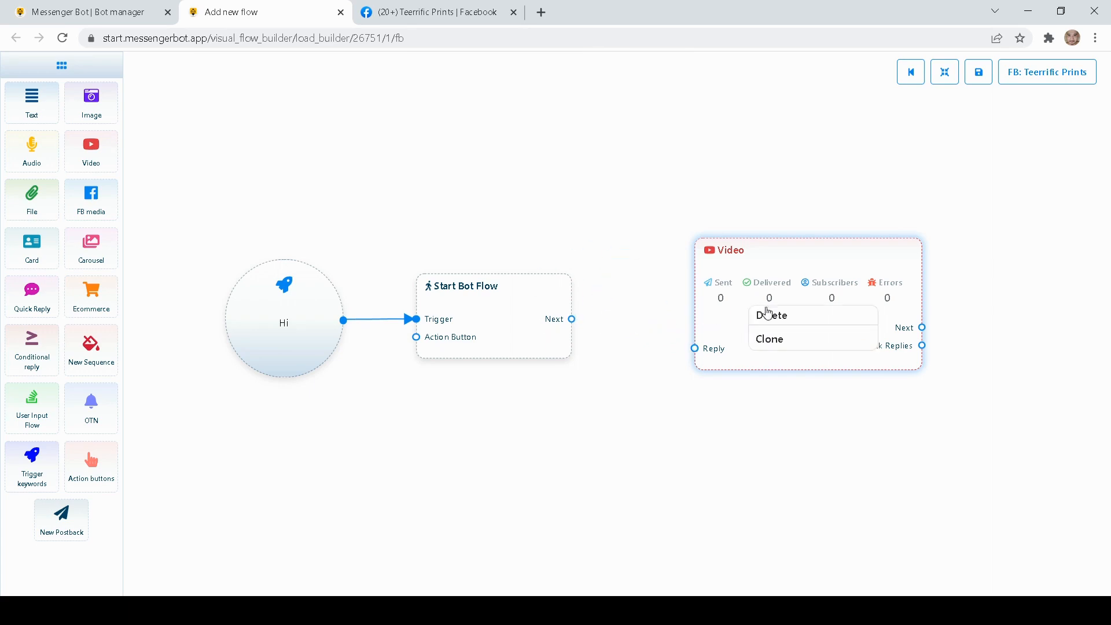
pyautogui.click(772, 315)
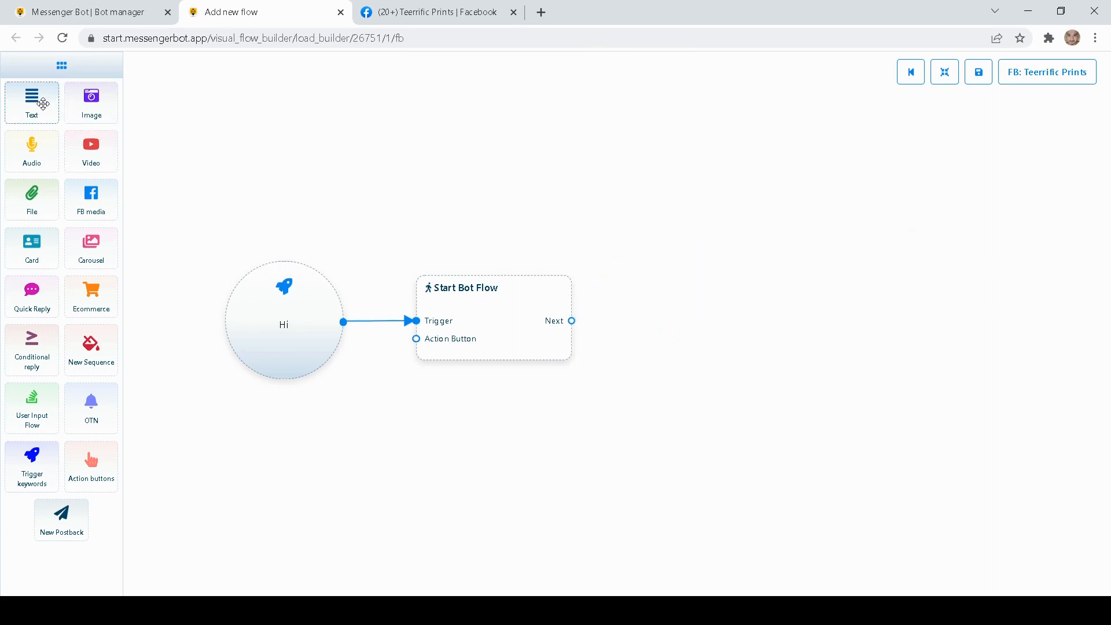
# Add a Text element to the right of Start Bot Flow and connect Start Bot Flow's Next output to its Reply input
pyautogui.moveTo(49, 104); pyautogui.dragTo(769, 271)
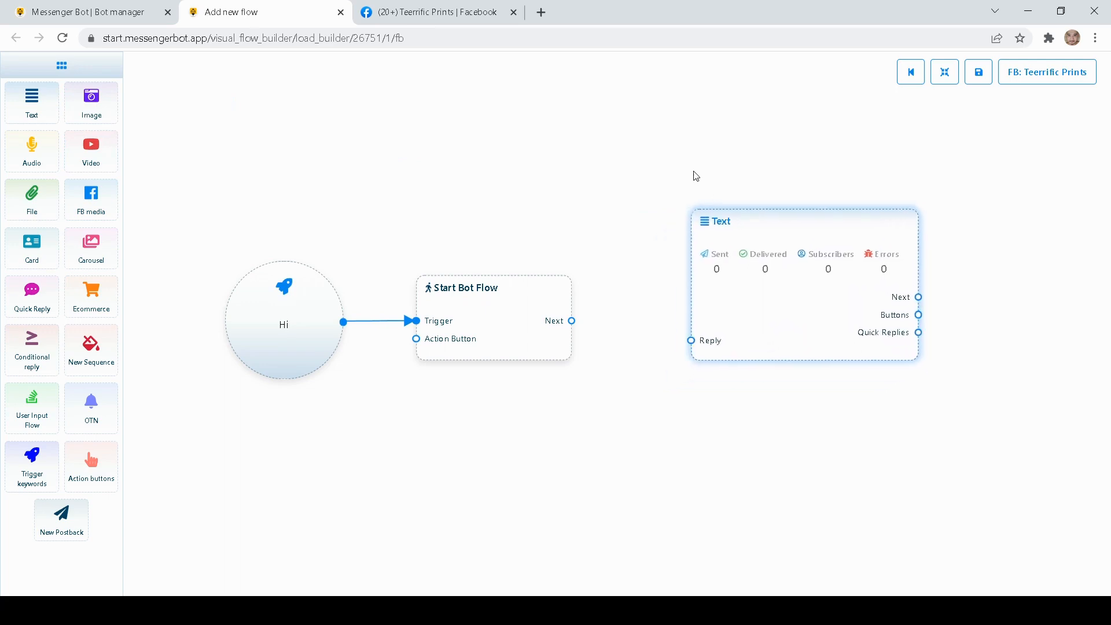
pyautogui.moveTo(593, 286); pyautogui.dragTo(477, 302)
pyautogui.moveTo(646, 320); pyautogui.dragTo(637, 348)
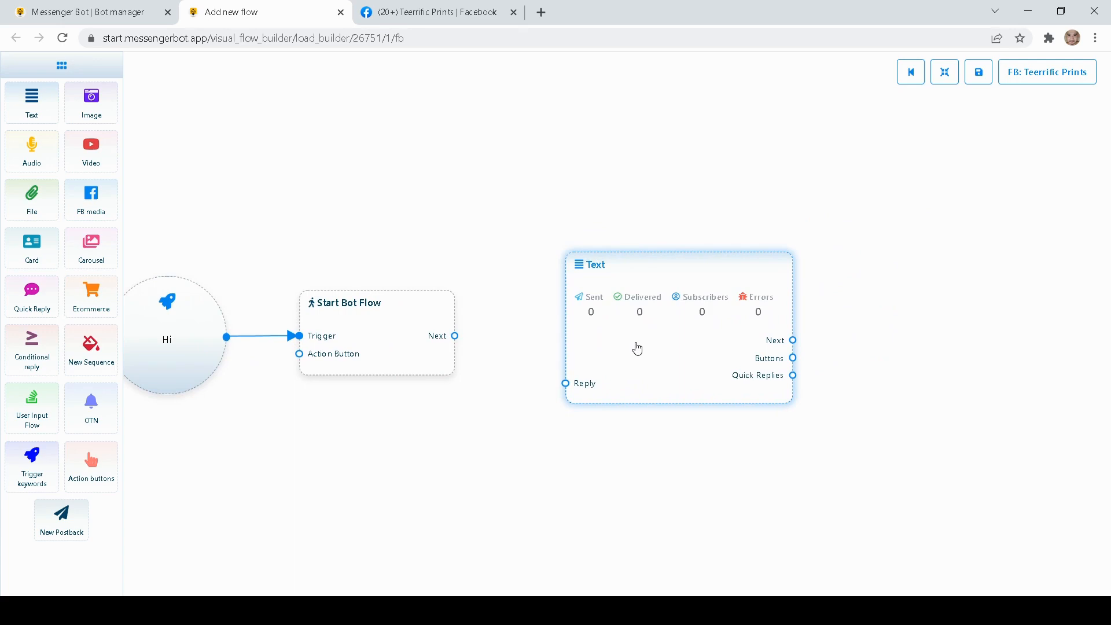
pyautogui.moveTo(485, 293); pyautogui.dragTo(492, 261)
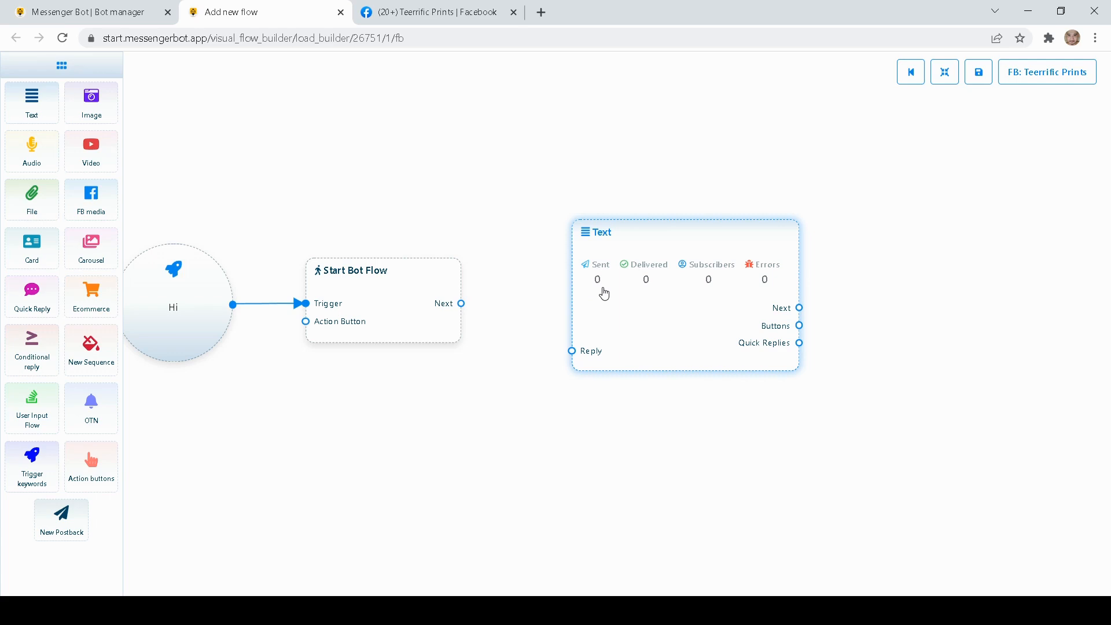
pyautogui.moveTo(619, 325); pyautogui.dragTo(606, 331)
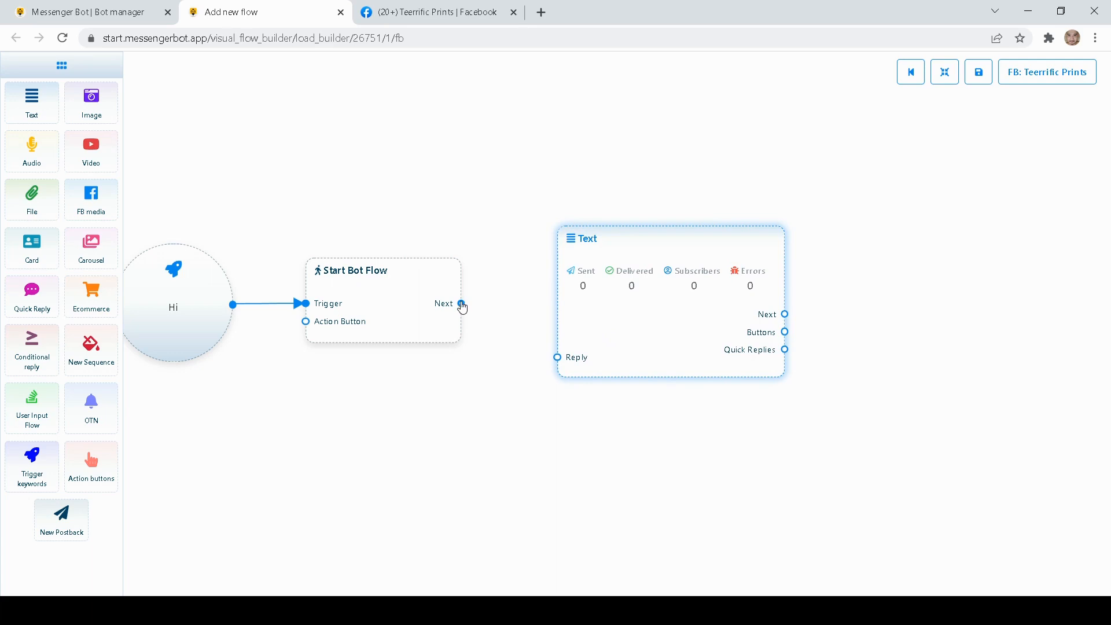
pyautogui.moveTo(465, 304); pyautogui.dragTo(557, 357)
pyautogui.moveTo(506, 397); pyautogui.dragTo(533, 422)
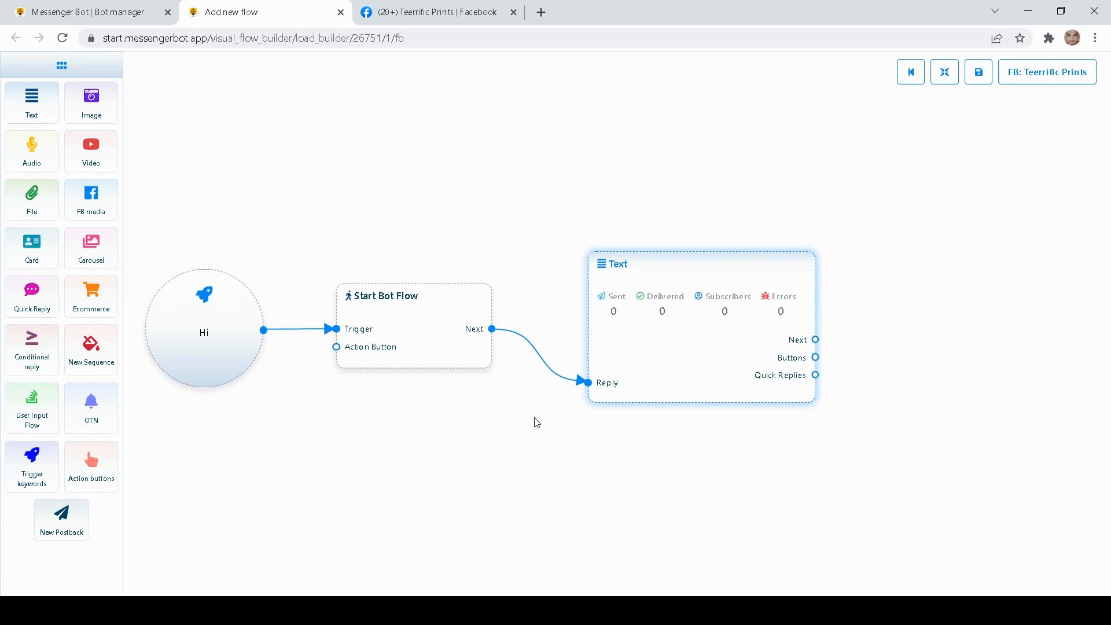
# Title the Start Bot Flow "Video Component Demo" and adjust the Text element's position beside it
pyautogui.doubleClick(414, 329)
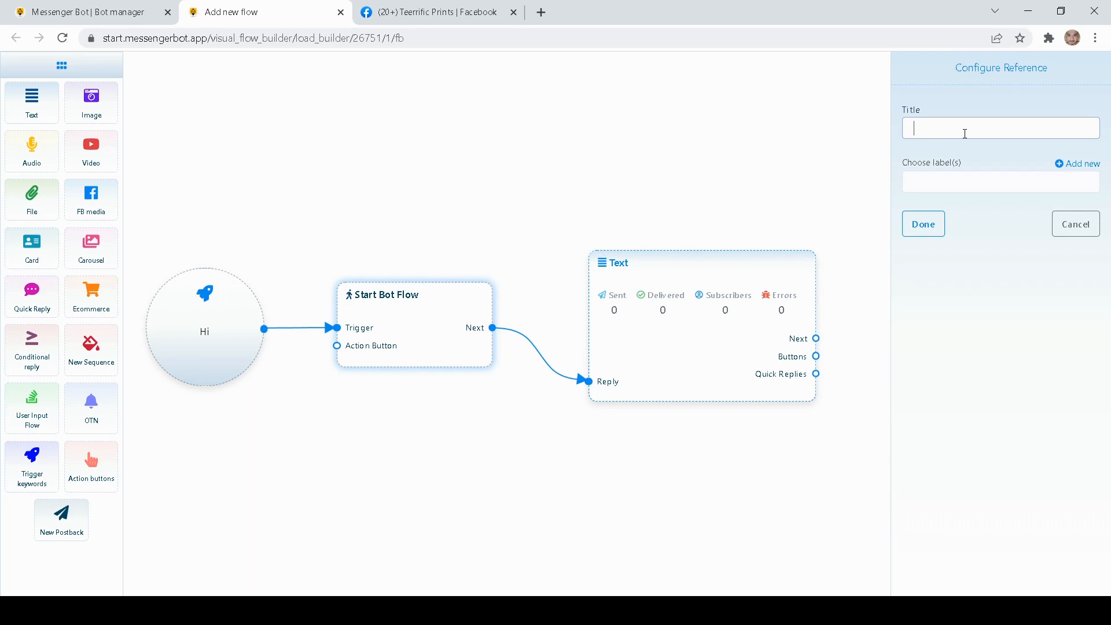
pyautogui.write('Video Component Demo')
pyautogui.click(944, 225)
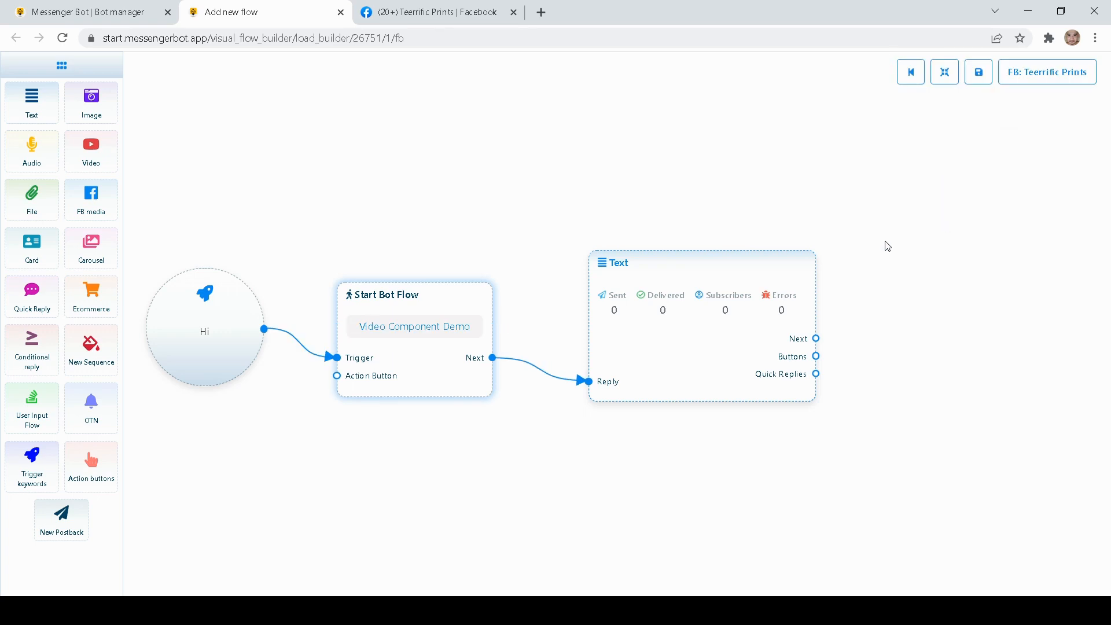
pyautogui.moveTo(676, 208); pyautogui.dragTo(653, 162)
pyautogui.moveTo(676, 306); pyautogui.dragTo(677, 335)
pyautogui.doubleClick(391, 310)
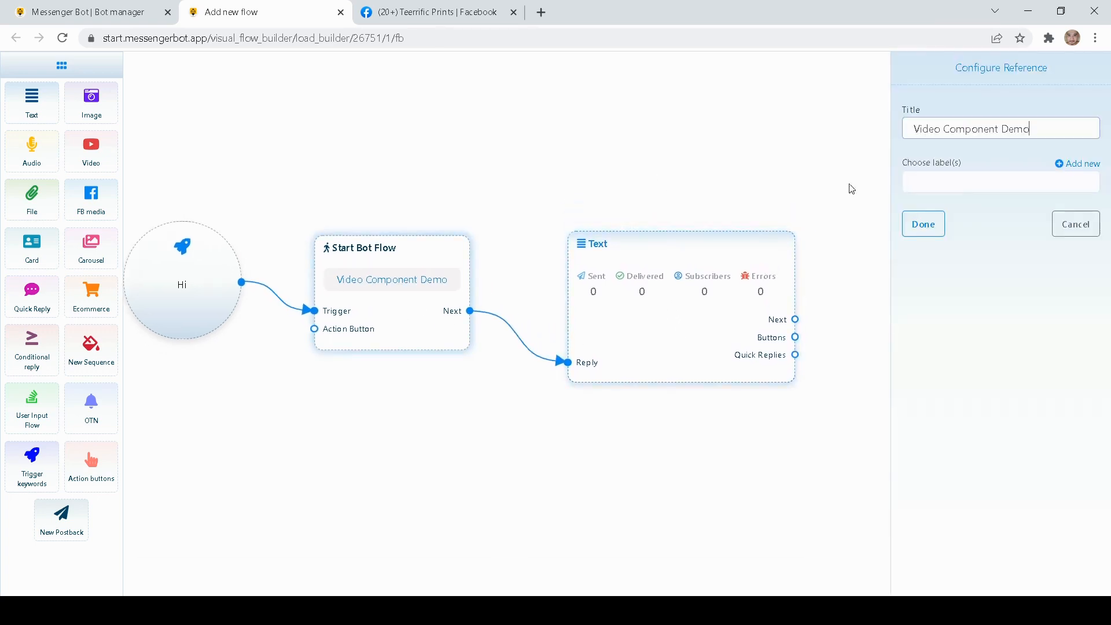
pyautogui.click(1066, 227)
pyautogui.moveTo(646, 324)
pyautogui.mouseDown()
pyautogui.moveTo(643, 343)
pyautogui.moveTo(645, 312)
pyautogui.mouseUp()
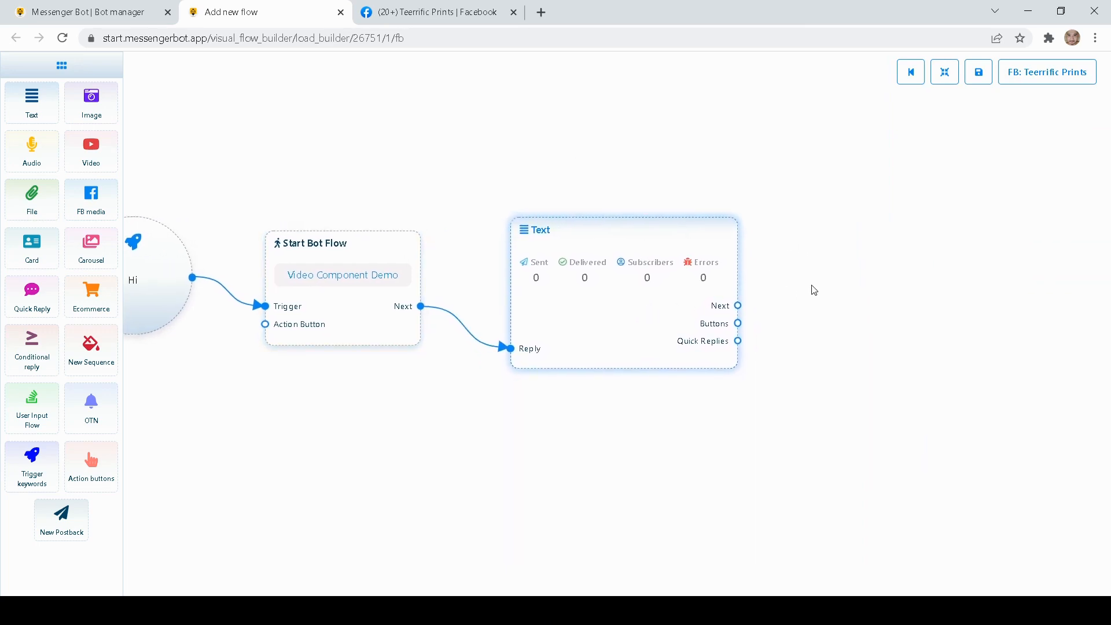
pyautogui.moveTo(815, 289); pyautogui.dragTo(799, 288)
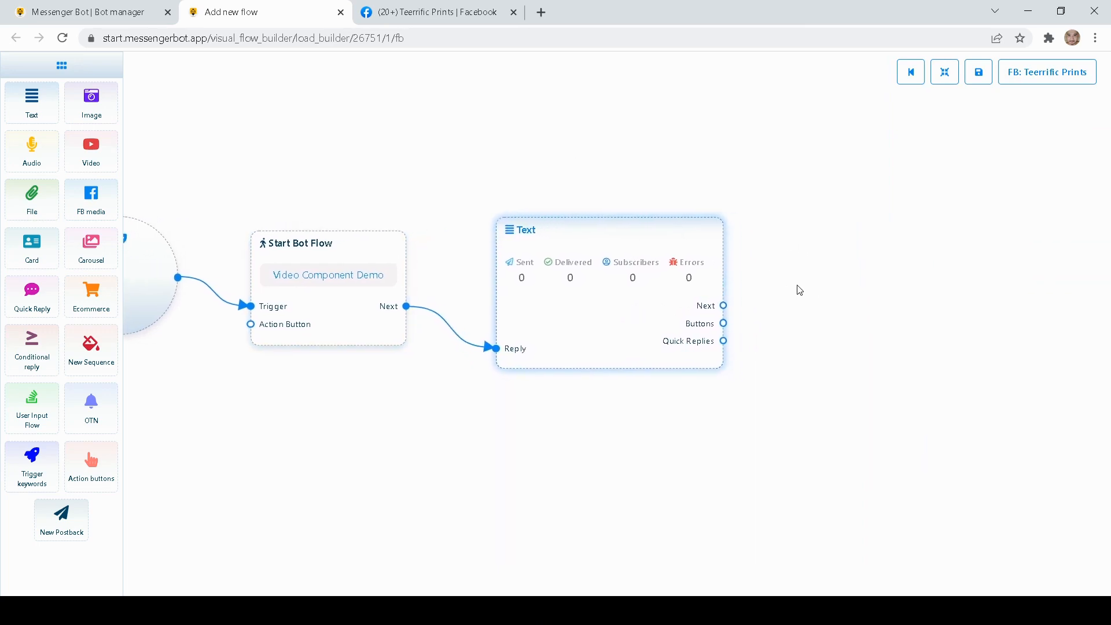
# Set the Text reply to "Welcome to my chanel" followed by the first-name and last-name variables, with typing on display enabled
pyautogui.doubleClick(635, 302)
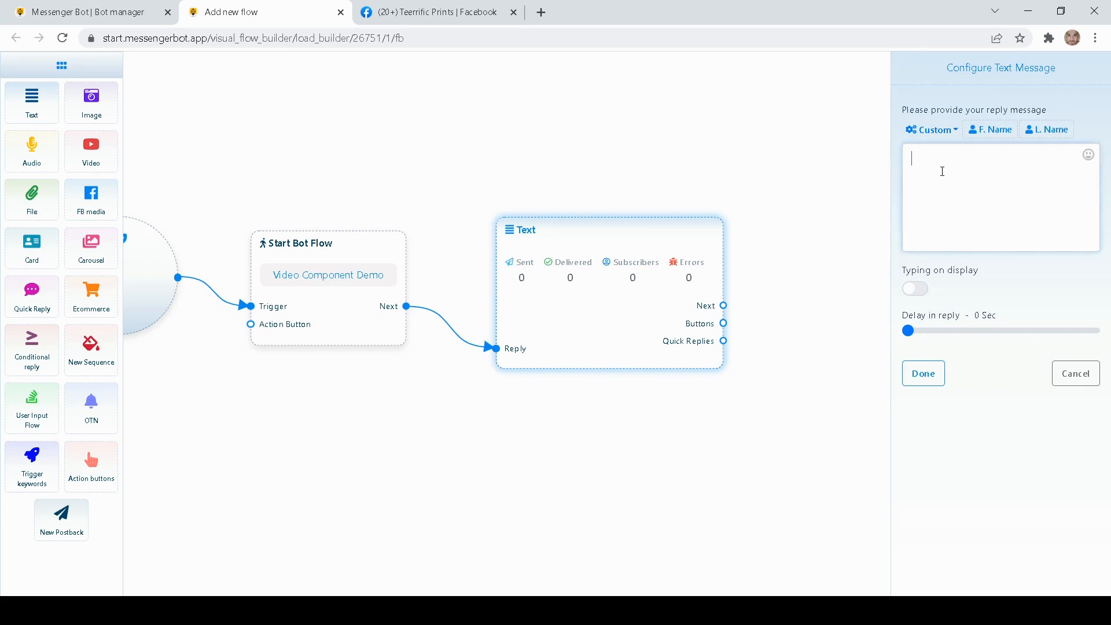
pyautogui.write('Welcome to my chanel')
pyautogui.click(991, 129)
pyautogui.click(1050, 130)
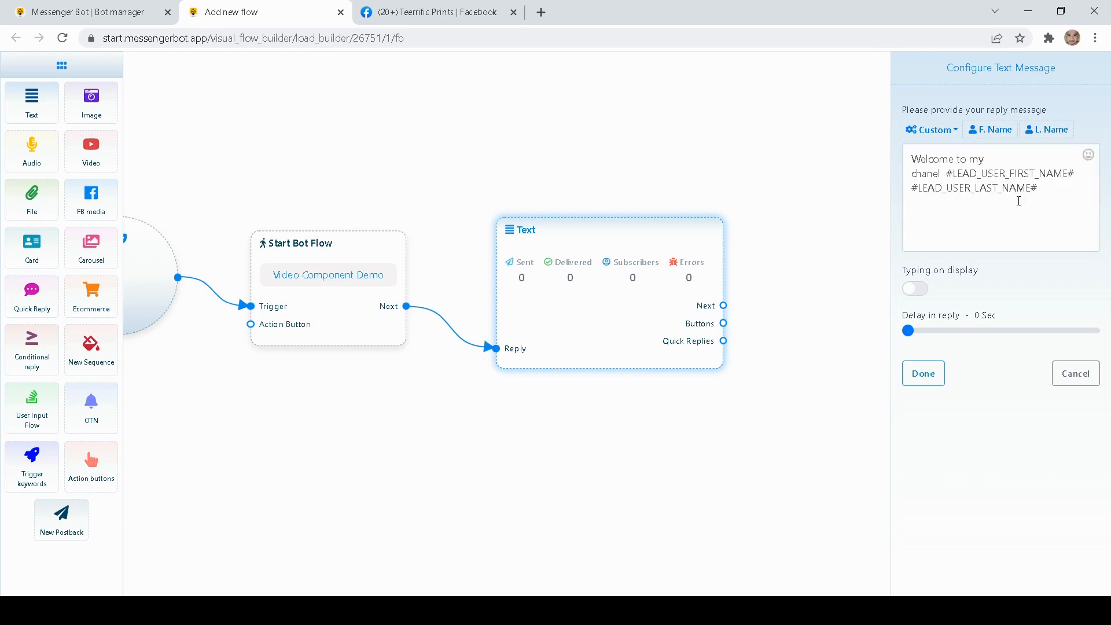
pyautogui.click(1032, 206)
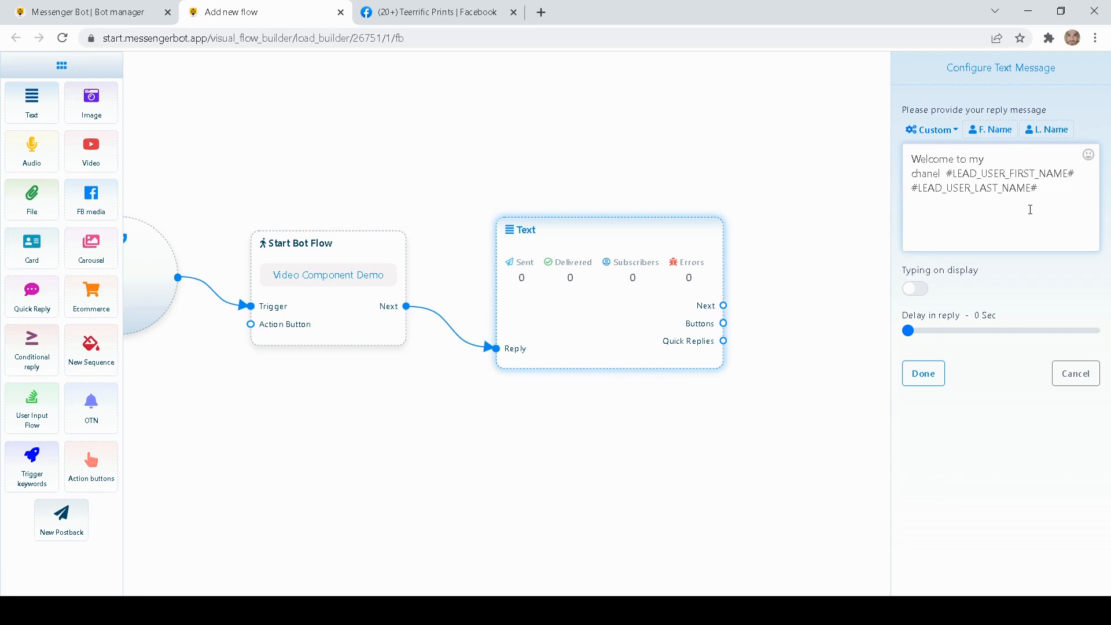
pyautogui.click(921, 290)
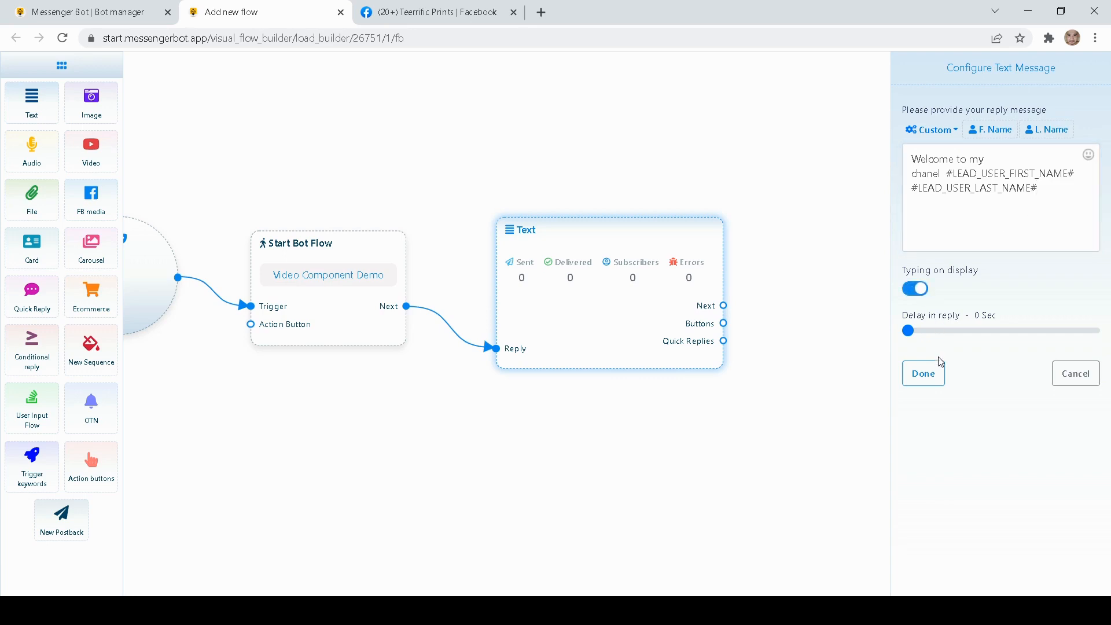
pyautogui.click(933, 374)
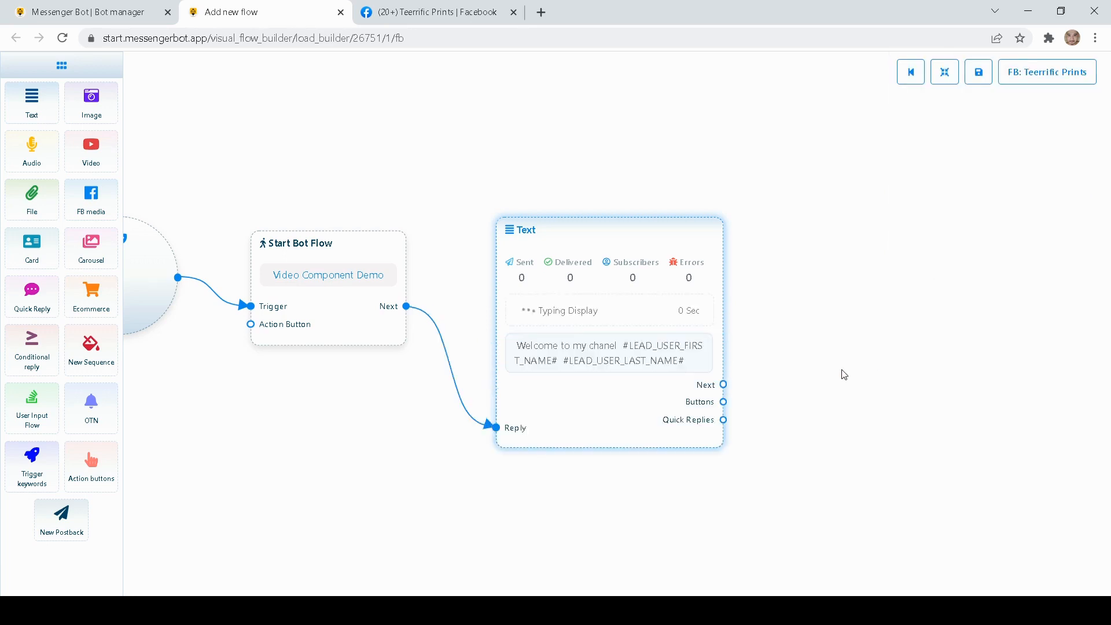
# Create a Button element from the Text element's Buttons output and place it to the right of the Text element
pyautogui.moveTo(841, 370); pyautogui.dragTo(813, 359)
pyautogui.moveTo(622, 356); pyautogui.dragTo(636, 350)
pyautogui.moveTo(835, 329); pyautogui.dragTo(805, 324)
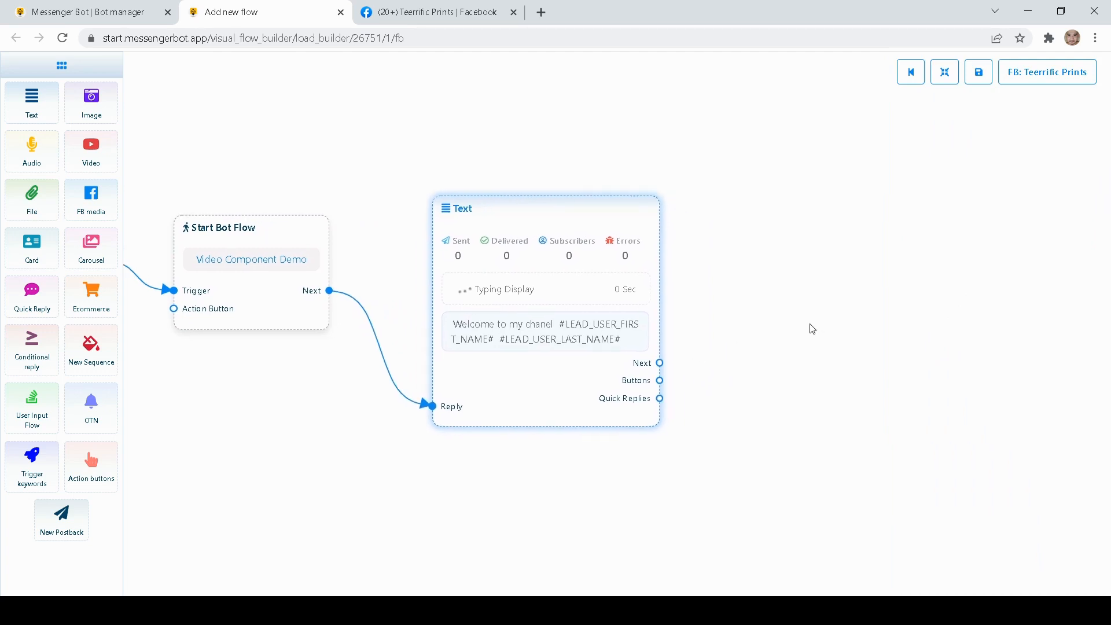
pyautogui.moveTo(624, 331)
pyautogui.mouseDown()
pyautogui.moveTo(620, 314)
pyautogui.moveTo(621, 331)
pyautogui.mouseUp()
pyautogui.moveTo(799, 355); pyautogui.dragTo(767, 351)
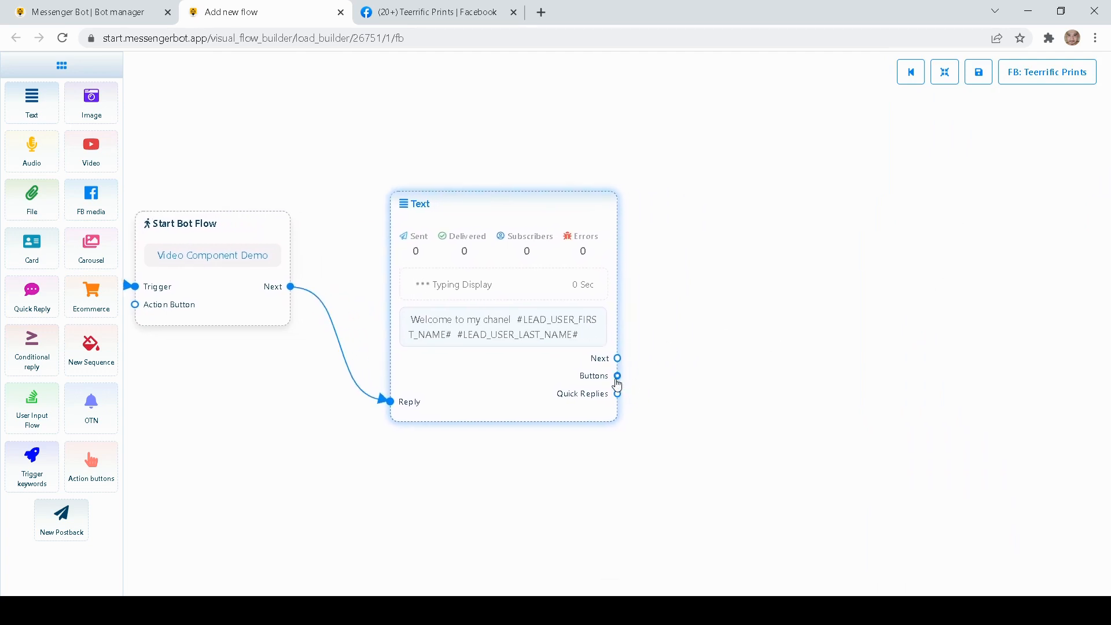
pyautogui.moveTo(618, 375); pyautogui.dragTo(844, 383)
pyautogui.moveTo(731, 331); pyautogui.dragTo(629, 328)
pyautogui.moveTo(725, 395); pyautogui.dragTo(656, 322)
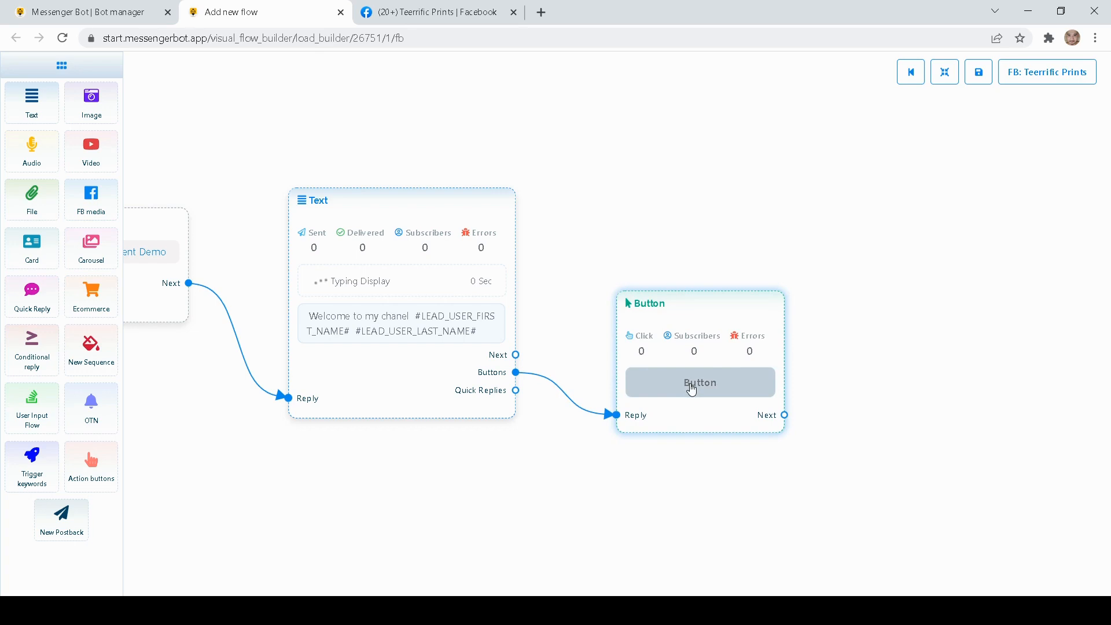
# Enter "Watch Latest Video here" as the Button element's text
pyautogui.doubleClick(693, 327)
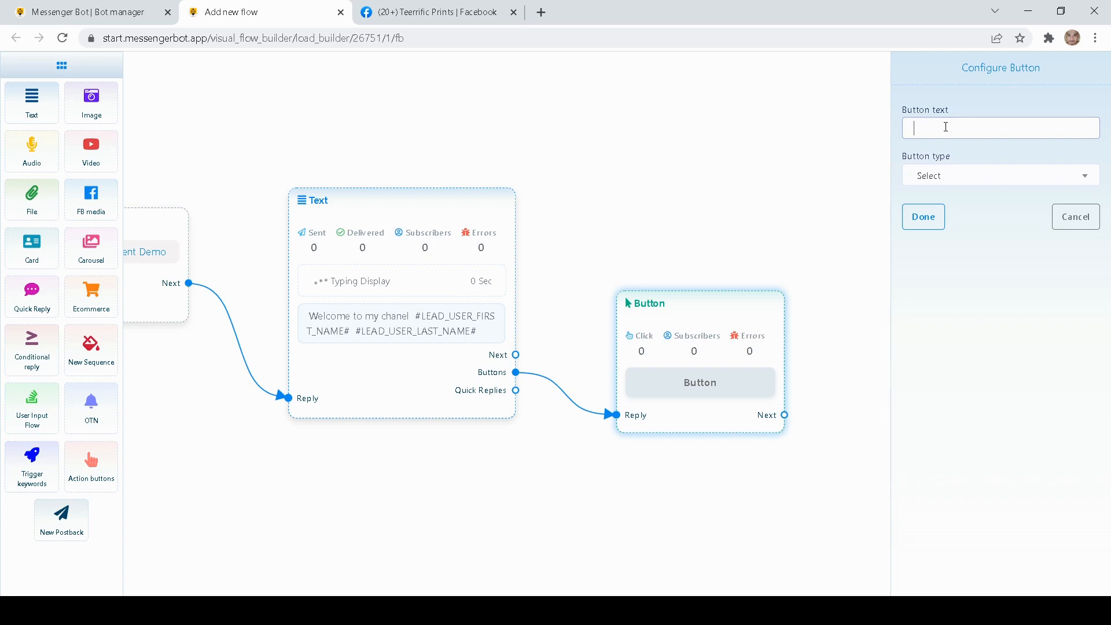
pyautogui.write('Watch La')
pyautogui.write('test Video ')
pyautogui.write('hee')
pyautogui.write('re')
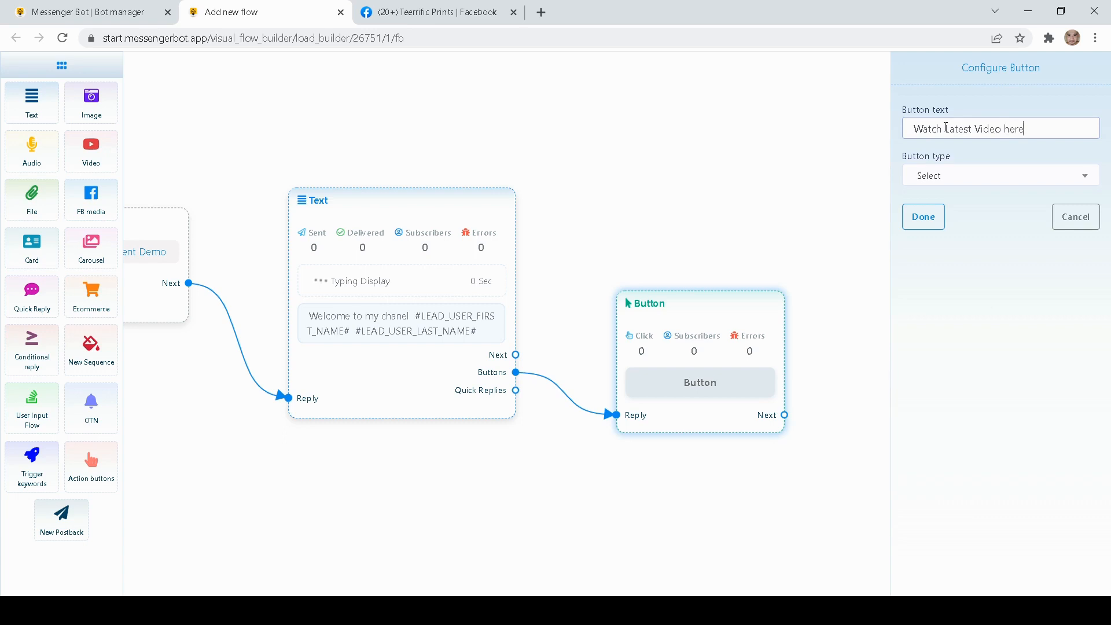
# Set the button type to New postback, raise the Button element beside the Text element, and apply the button settings
pyautogui.click(968, 177)
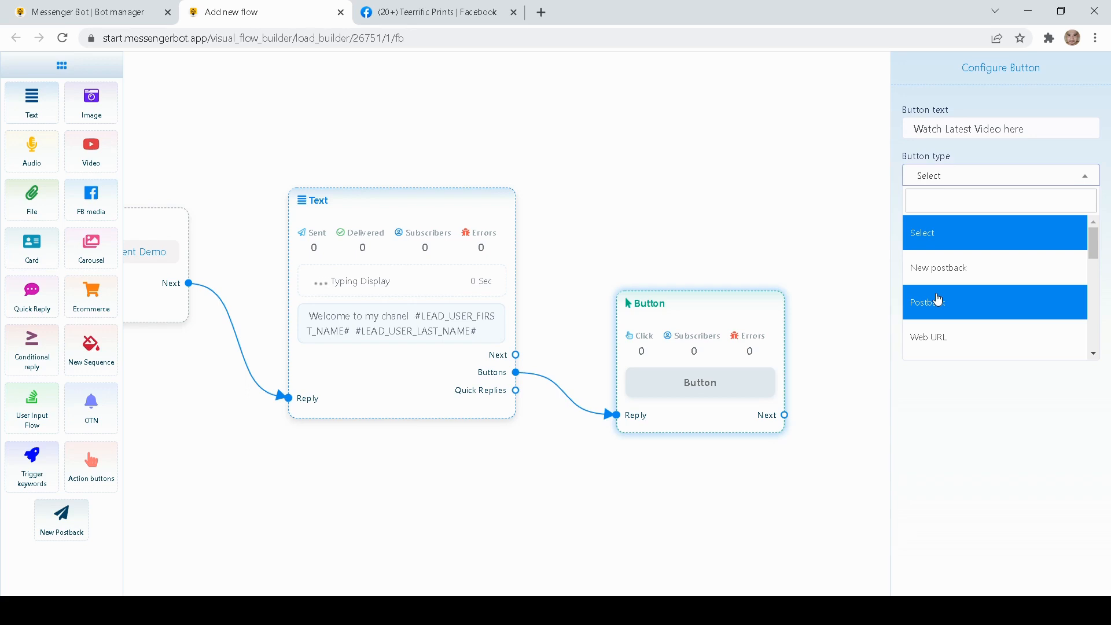
pyautogui.scroll(-1, 938, 300)
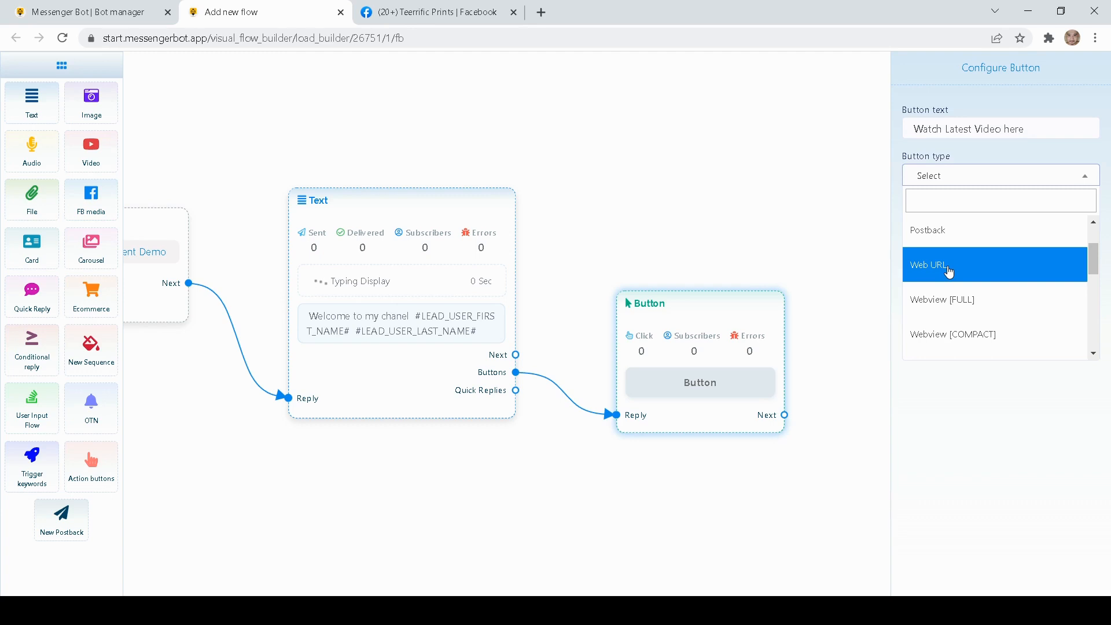
pyautogui.scroll(-5, 952, 306)
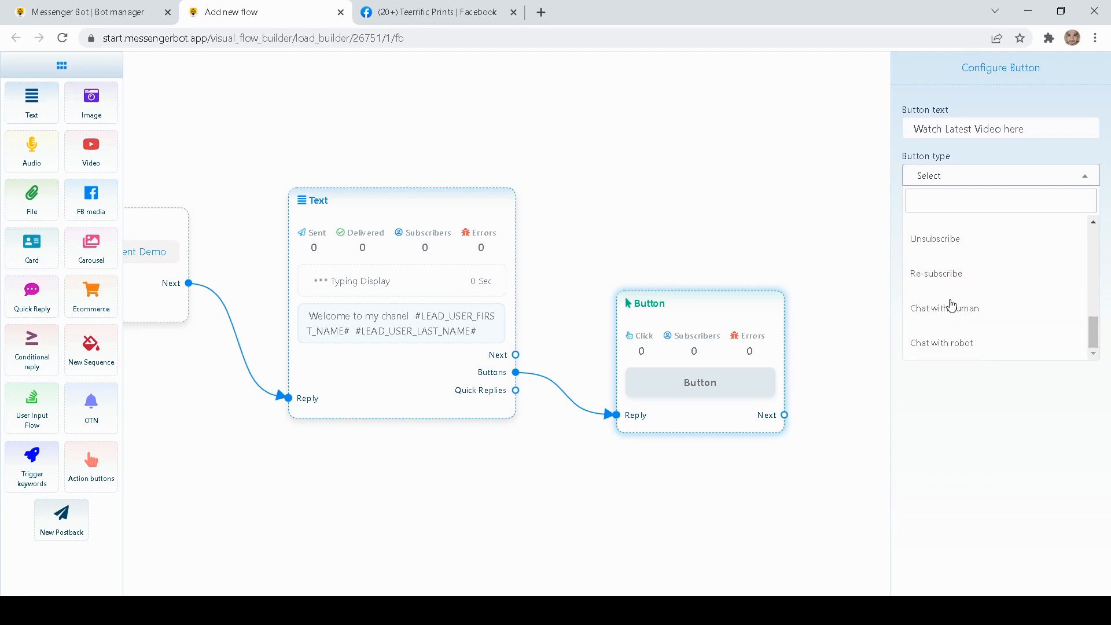
pyautogui.scroll(3, 950, 298)
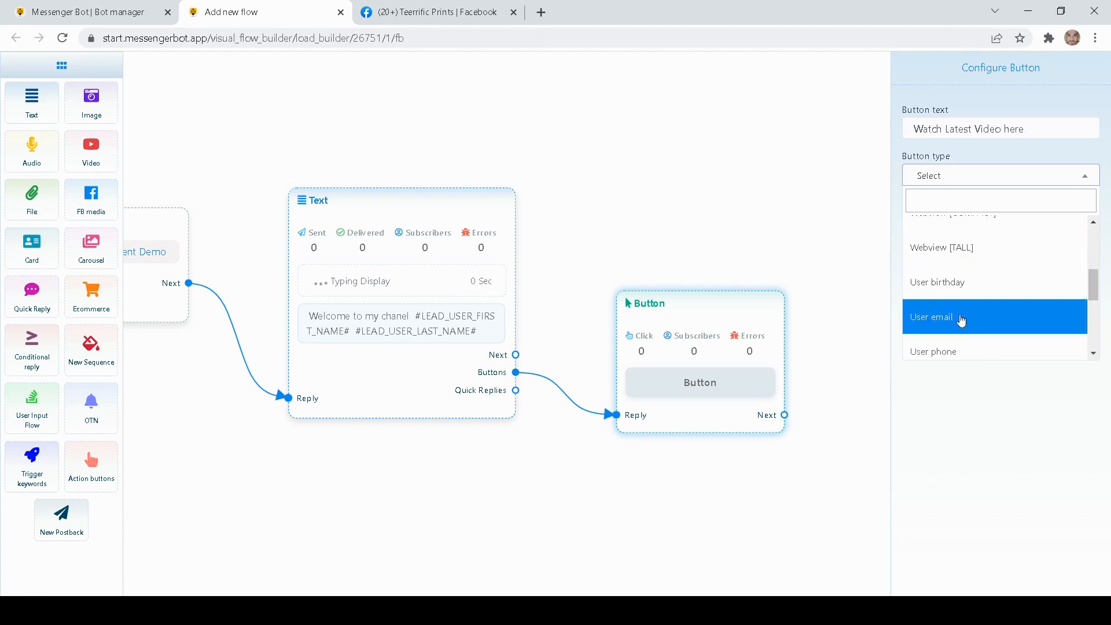
pyautogui.scroll(3, 958, 278)
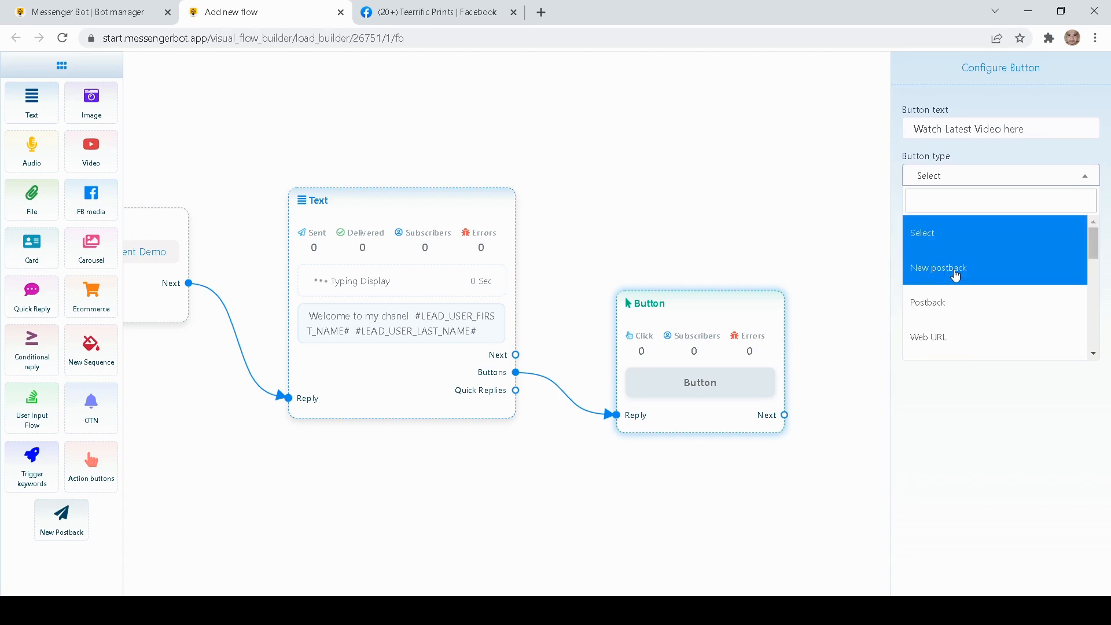
pyautogui.click(956, 276)
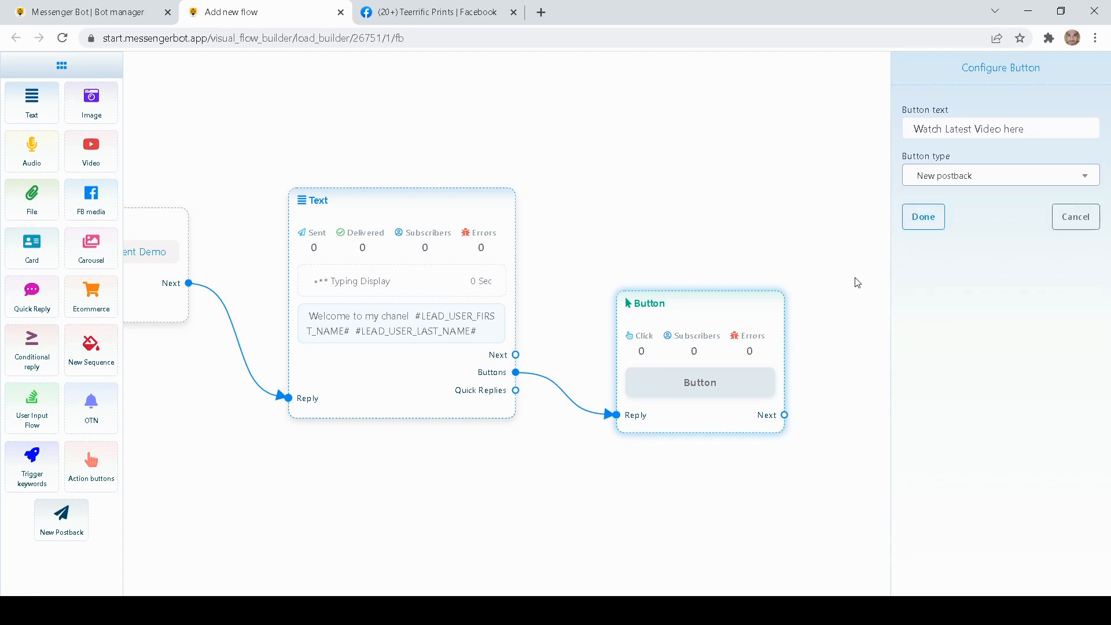
pyautogui.moveTo(709, 255); pyautogui.dragTo(699, 262)
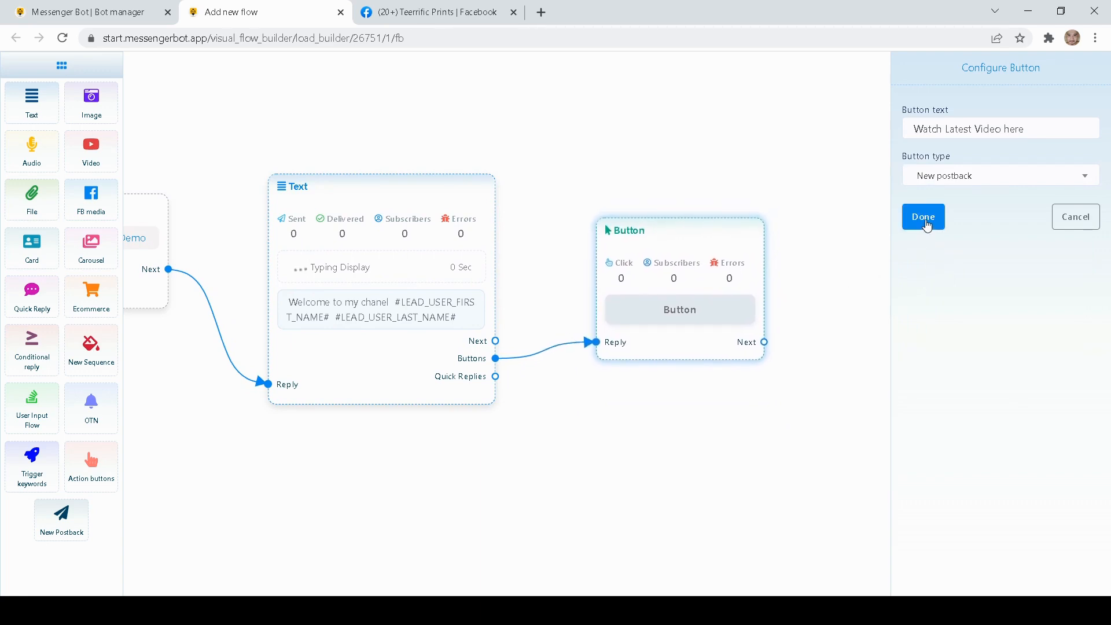
pyautogui.click(925, 220)
# Title the New Postback element "Postback" and apply its settings without choosing a sequence
pyautogui.moveTo(707, 272); pyautogui.dragTo(739, 298)
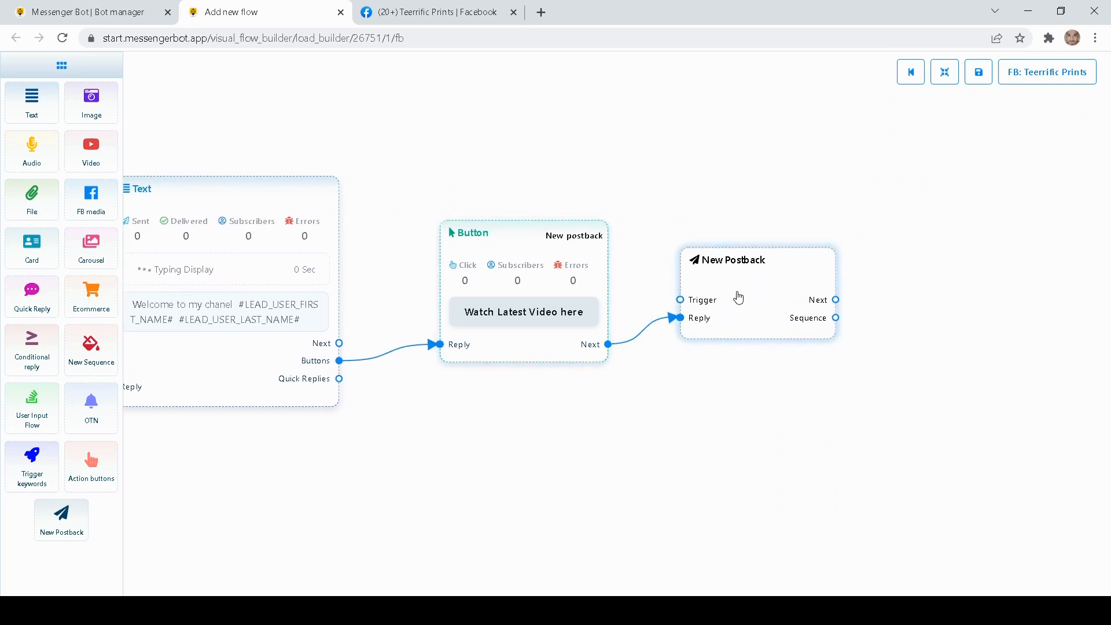
pyautogui.doubleClick(739, 298)
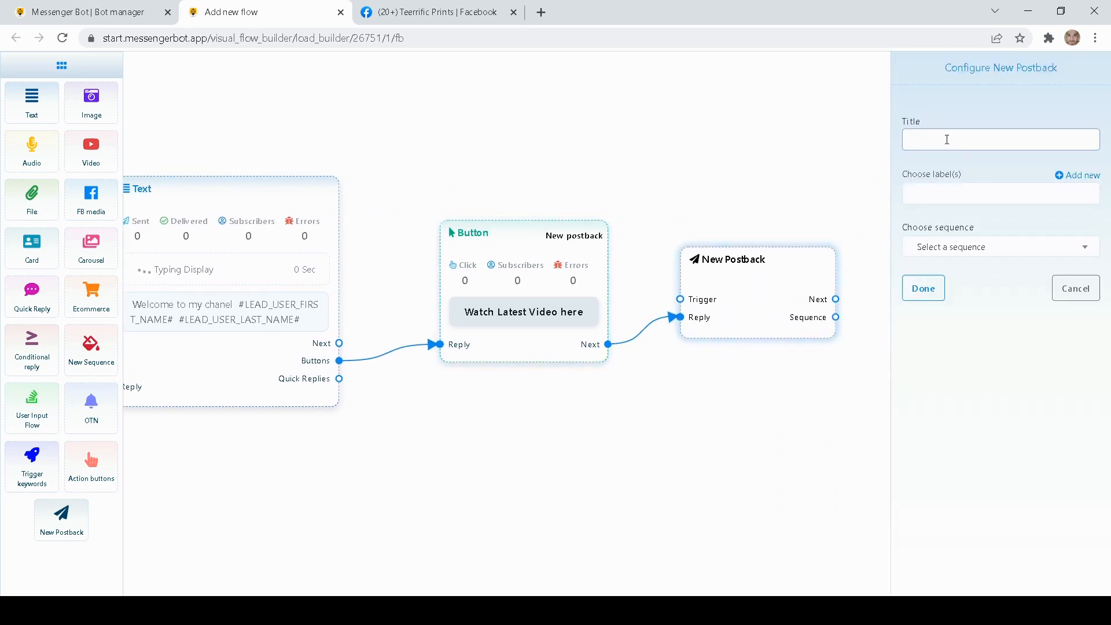
pyautogui.write('Postback')
pyautogui.click(984, 280)
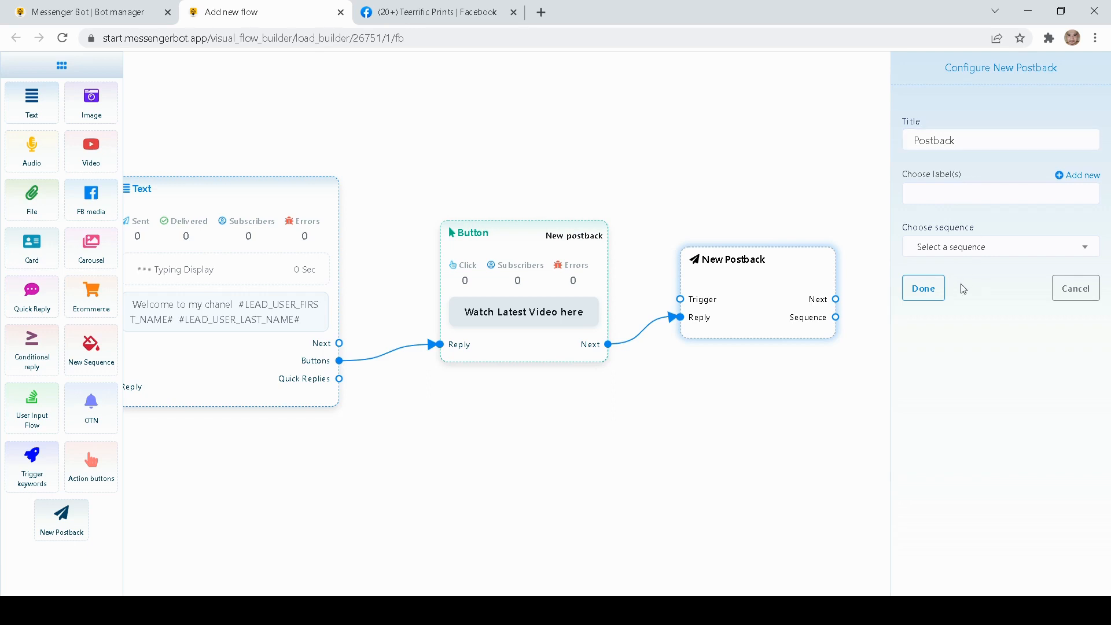
pyautogui.click(972, 254)
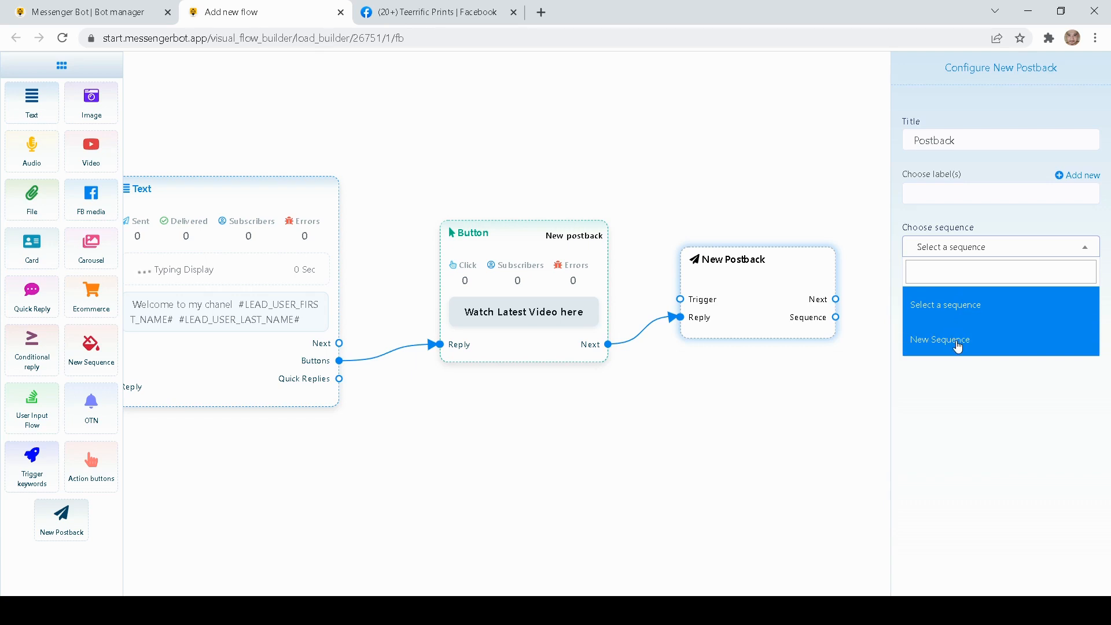
pyautogui.click(963, 314)
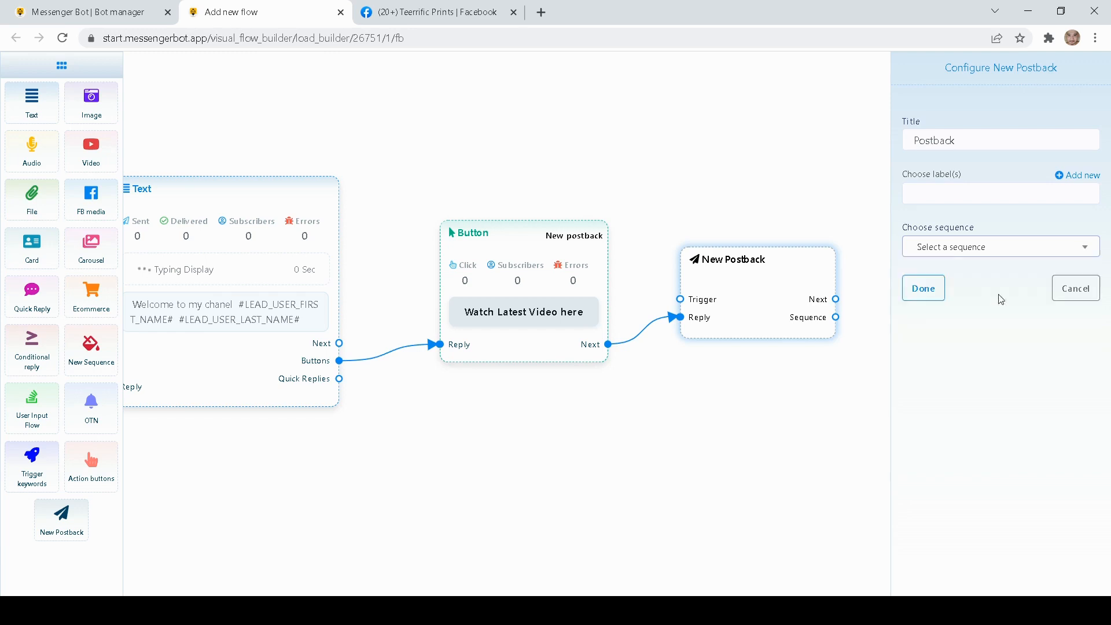
pyautogui.click(926, 288)
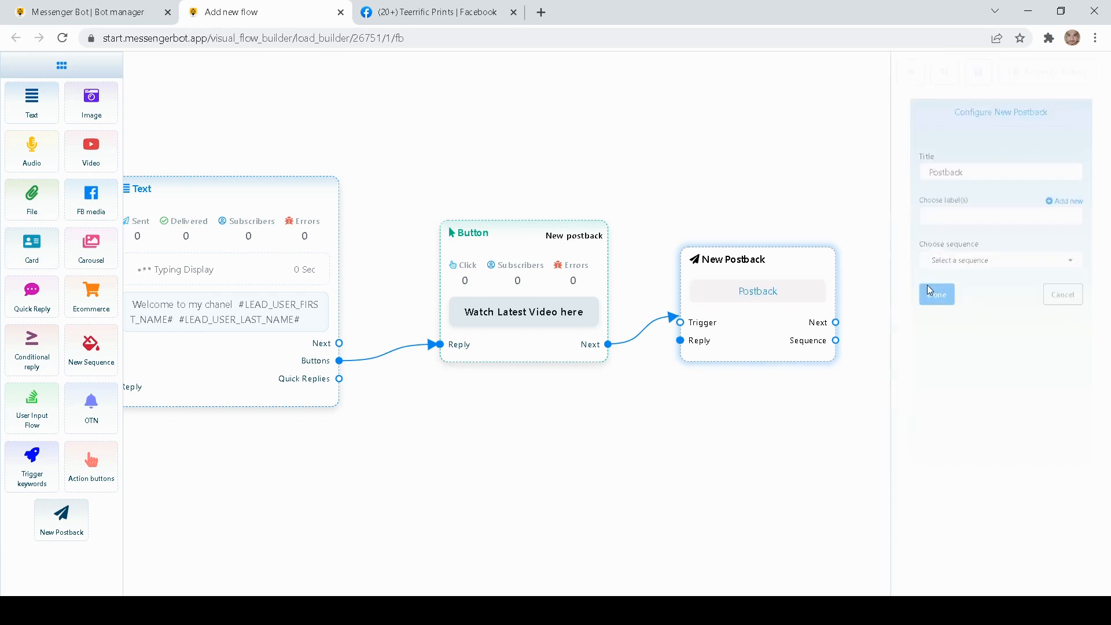
# Add a Video element to the right of New Postback and connect New Postback's Next output to its Reply input
pyautogui.moveTo(880, 195); pyautogui.dragTo(747, 184)
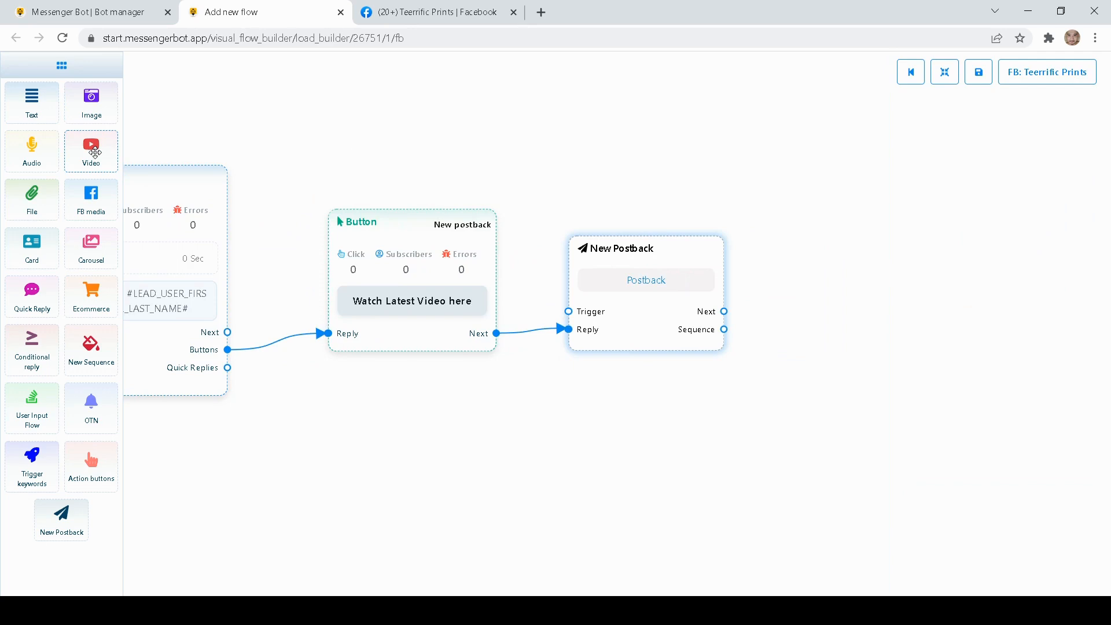
pyautogui.moveTo(96, 152); pyautogui.dragTo(876, 294)
pyautogui.moveTo(505, 406); pyautogui.dragTo(544, 413)
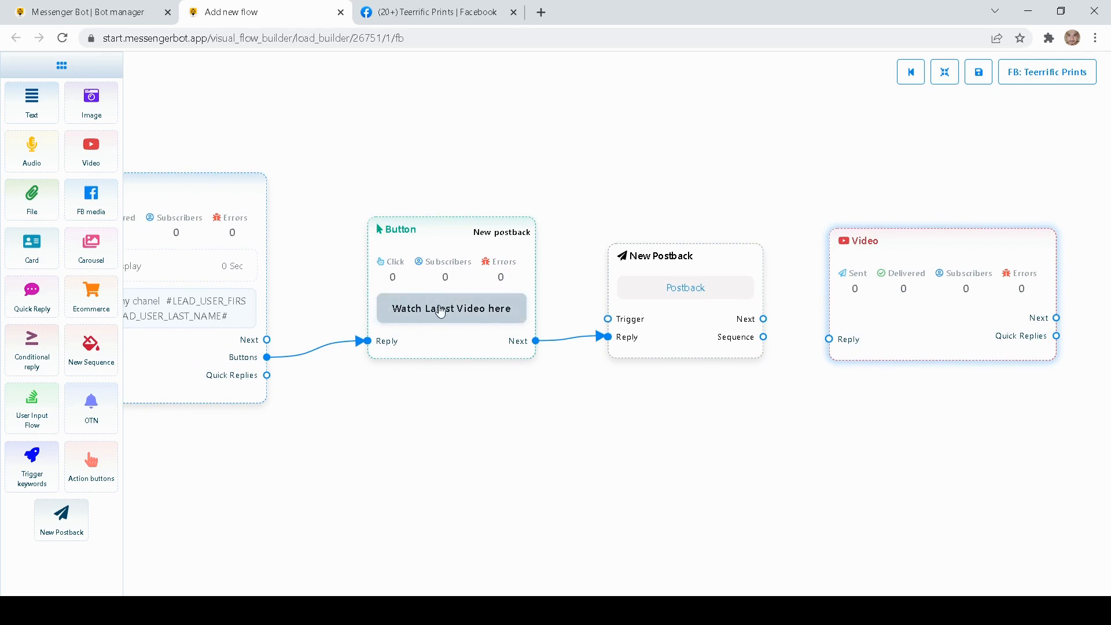
pyautogui.moveTo(790, 427); pyautogui.dragTo(668, 429)
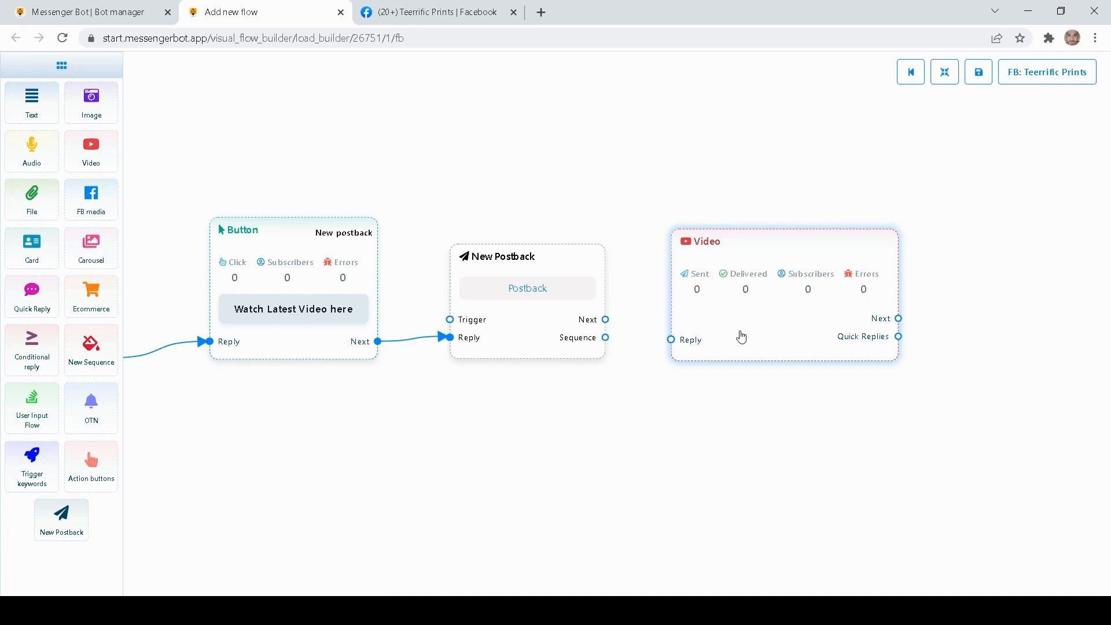
pyautogui.moveTo(742, 337)
pyautogui.mouseDown()
pyautogui.moveTo(749, 349)
pyautogui.moveTo(744, 339)
pyautogui.mouseUp()
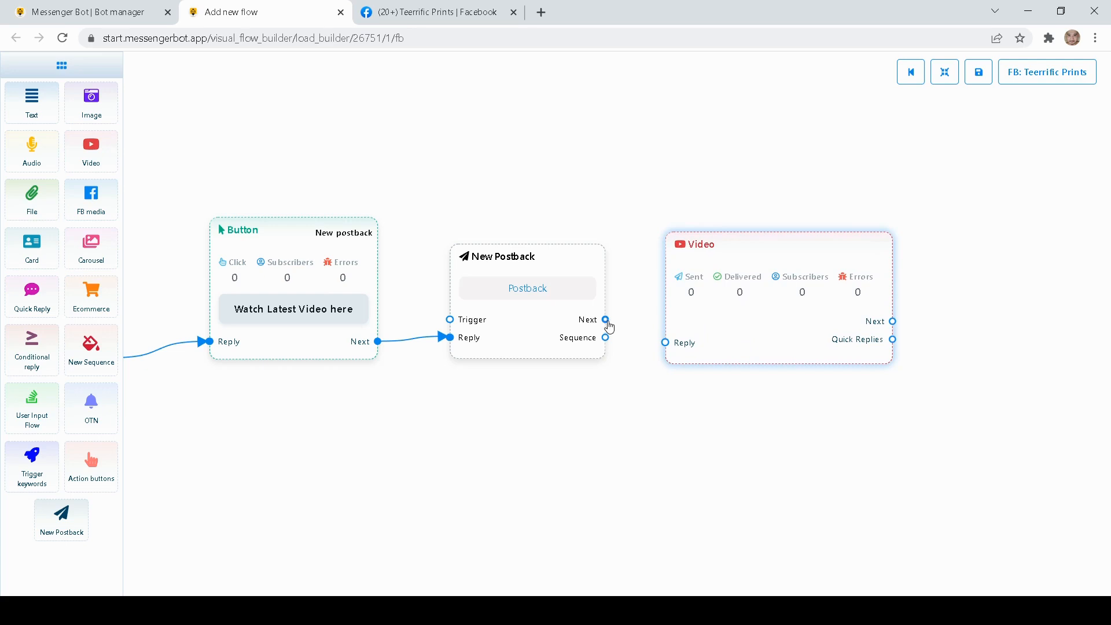
pyautogui.moveTo(606, 320); pyautogui.dragTo(666, 343)
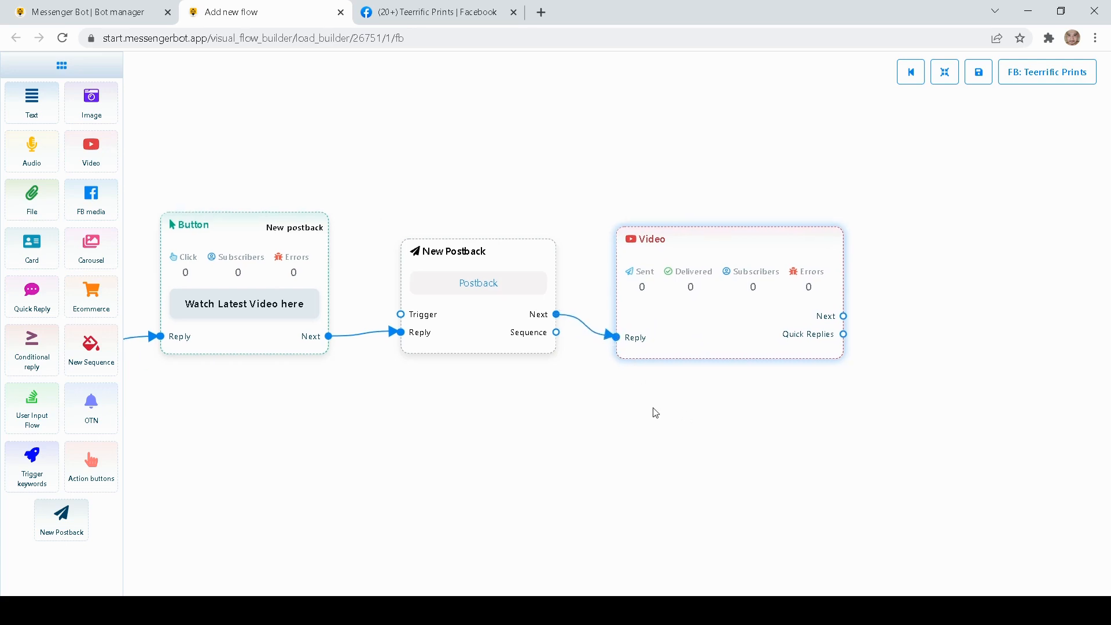
# Enter "New episodes every sunday" in the Video element's reply video URL field
pyautogui.doubleClick(682, 305)
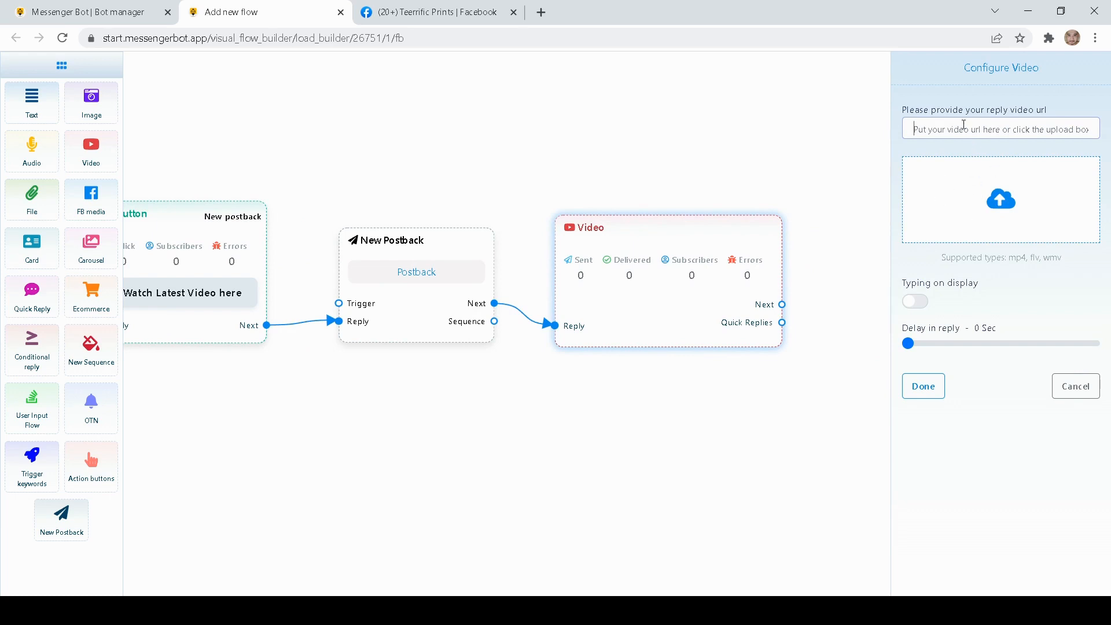
pyautogui.write('New ep')
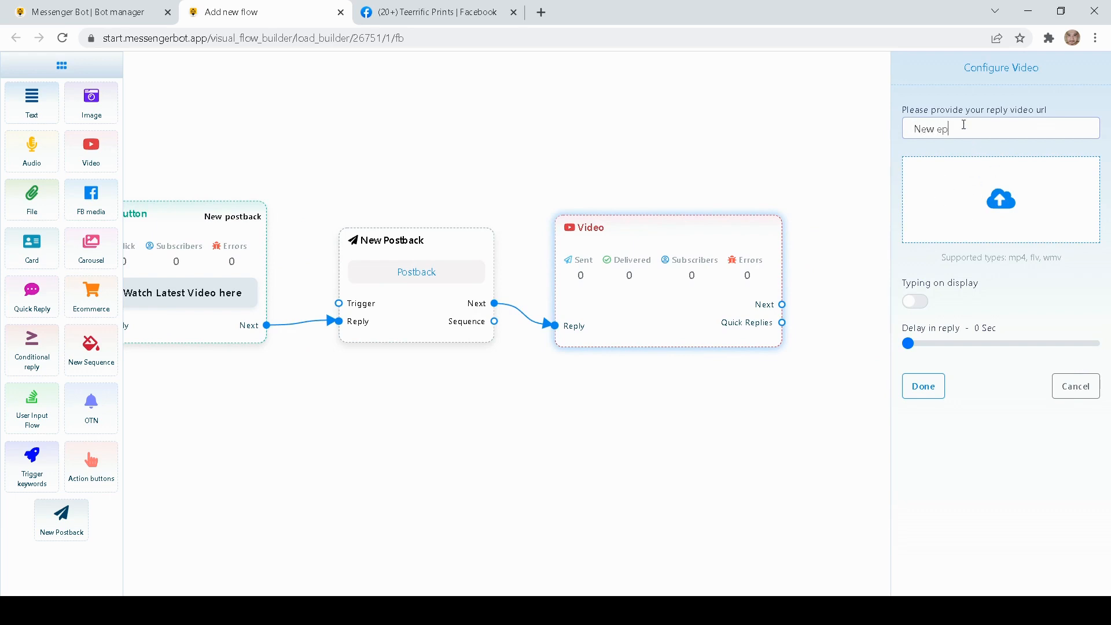
pyautogui.write('isodes every sunday')
# Upload the video file whose name starts with "Landsc" as the Video reply and enable typing on display
pyautogui.click(1000, 208)
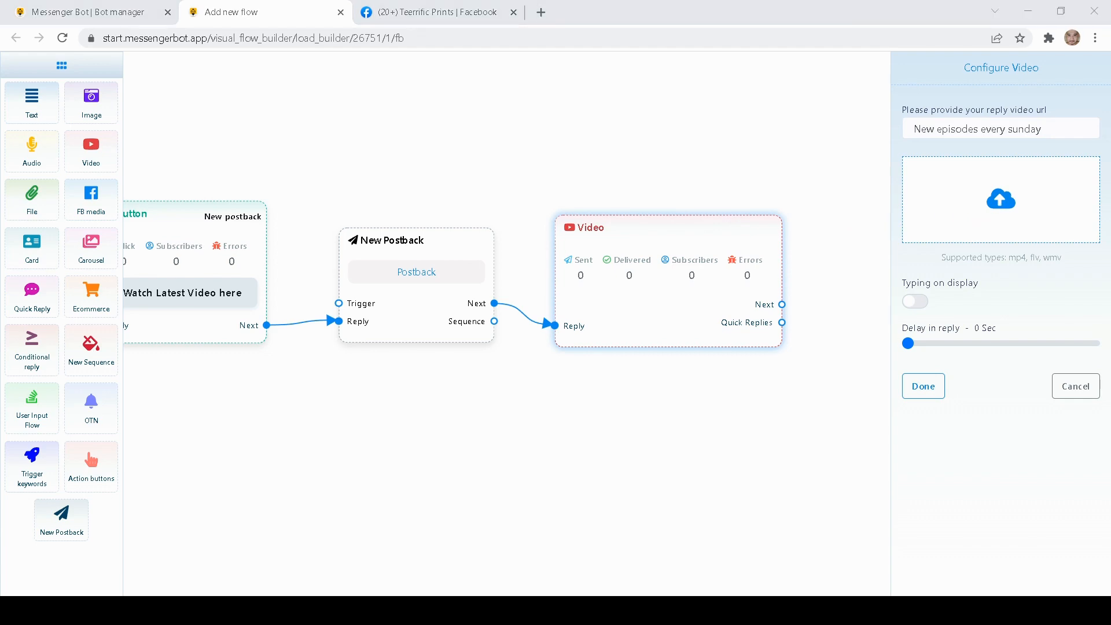
pyautogui.click(904, 304)
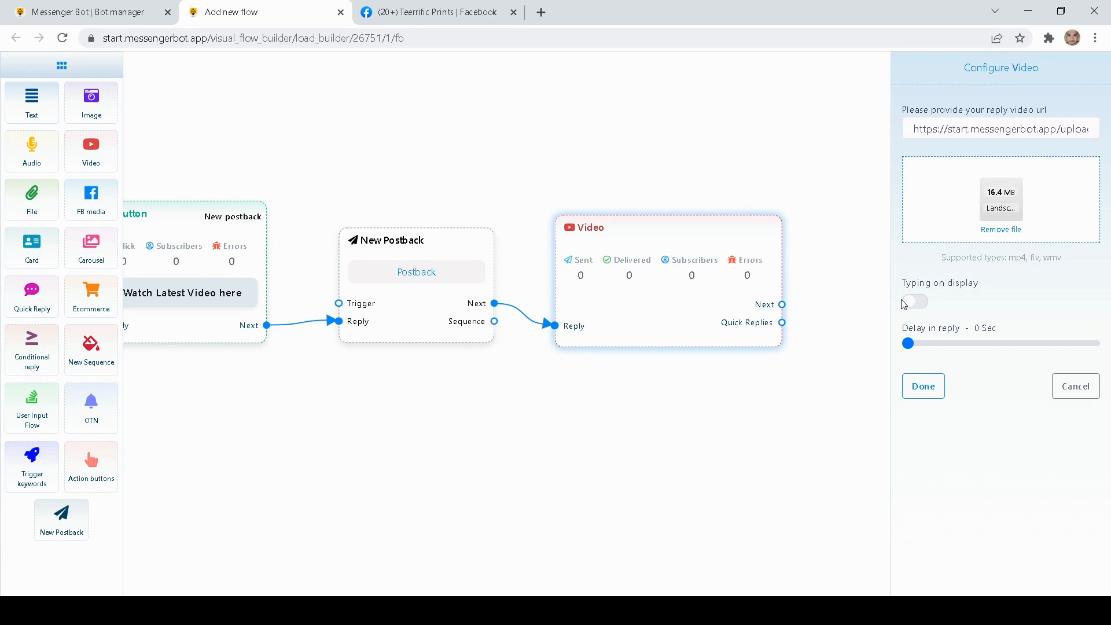
pyautogui.click(906, 302)
pyautogui.click(921, 399)
# Move the Video element higher and farther to the right of the New Postback element
pyautogui.moveTo(874, 360); pyautogui.dragTo(856, 360)
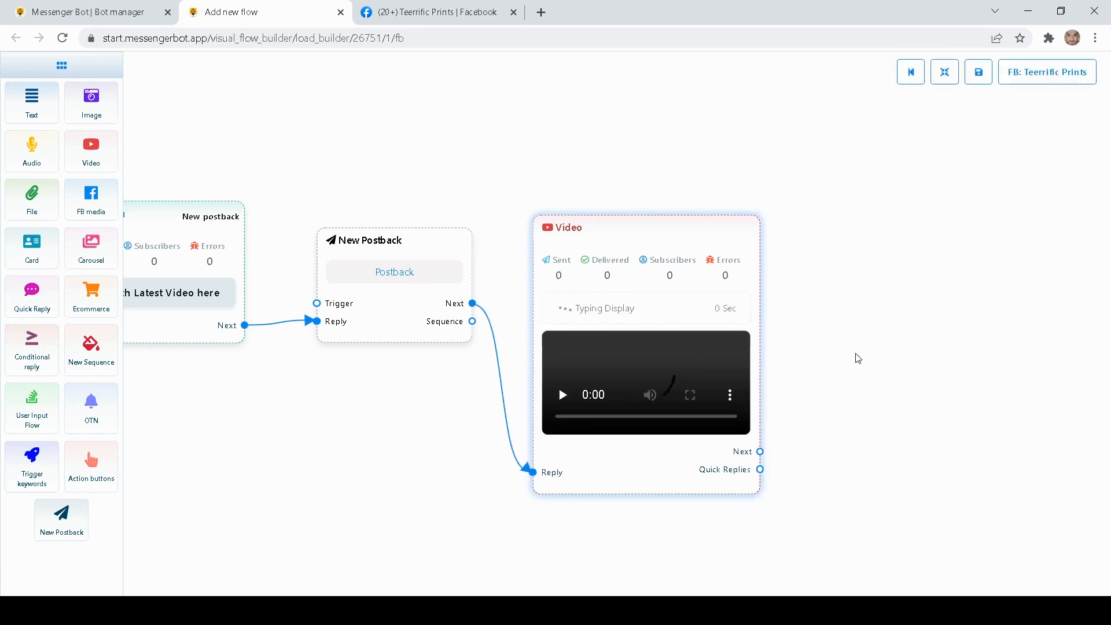
pyautogui.moveTo(696, 225); pyautogui.dragTo(736, 144)
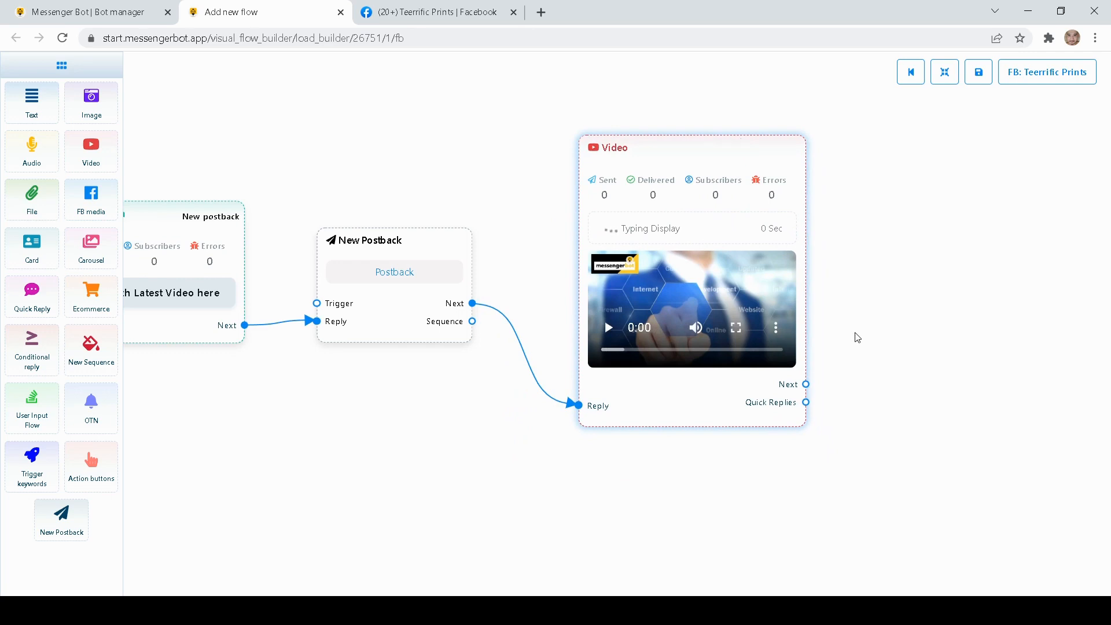
pyautogui.scroll(-5, 568, 319)
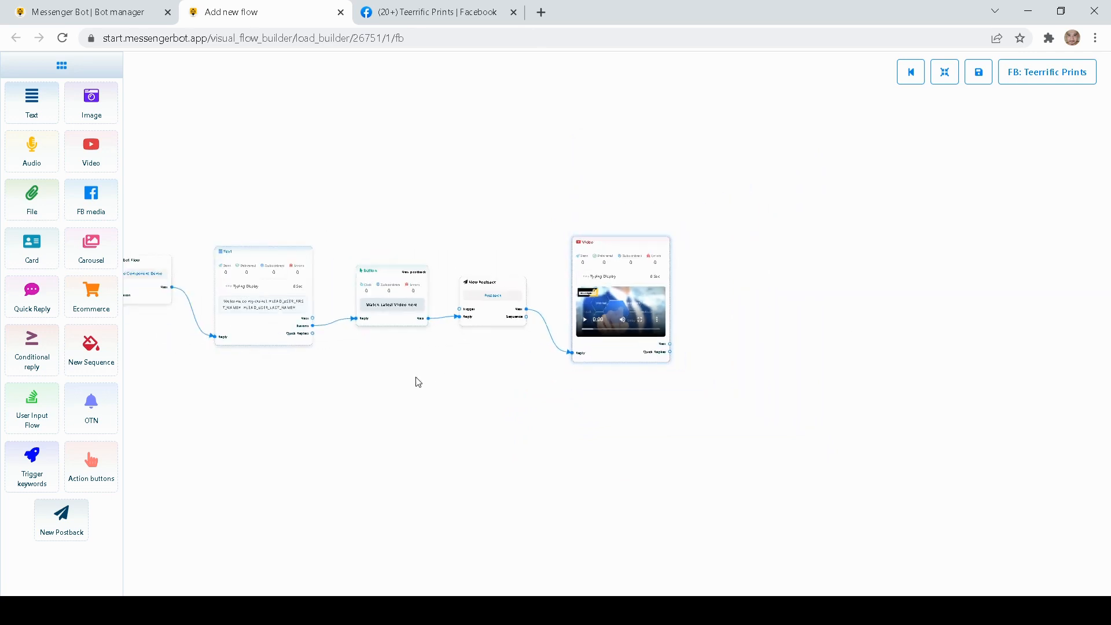
# Save the Video Component Demo flow and return to the Bot Flow Builder's flow list for Teerrific Prints
pyautogui.moveTo(418, 382); pyautogui.dragTo(559, 387)
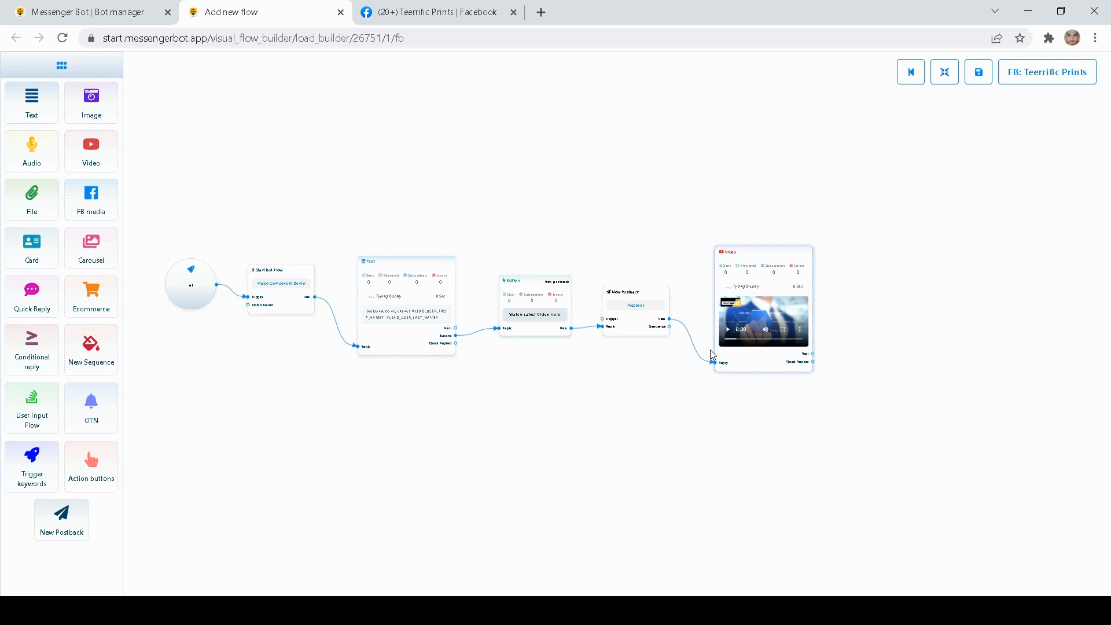
pyautogui.scroll(5, 550, 402)
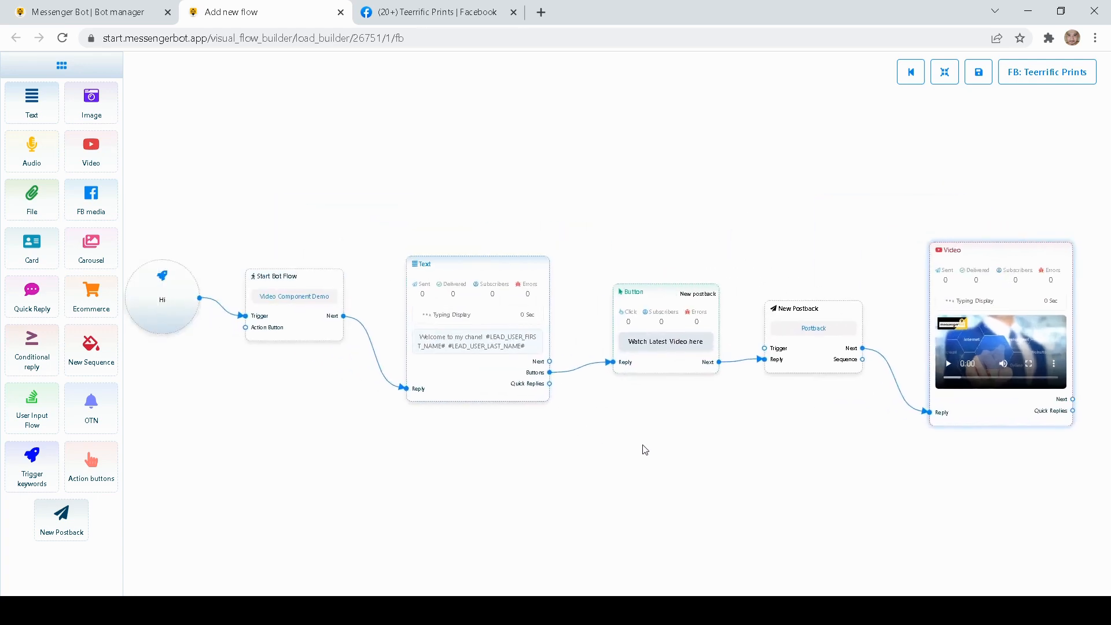
pyautogui.moveTo(645, 449); pyautogui.dragTo(484, 464)
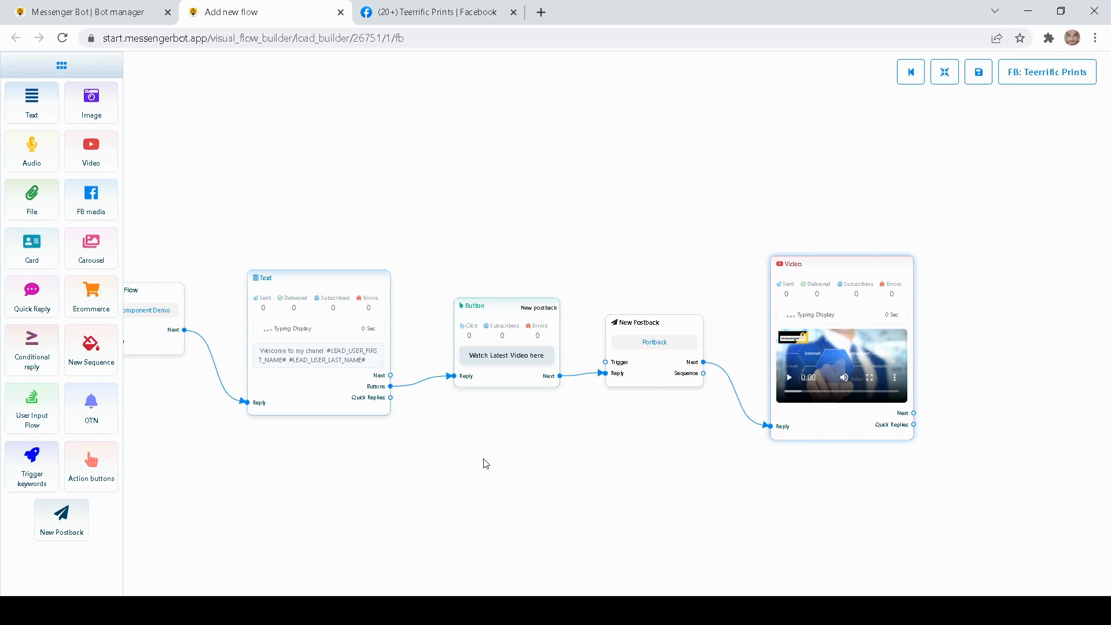
pyautogui.moveTo(486, 463); pyautogui.dragTo(515, 474)
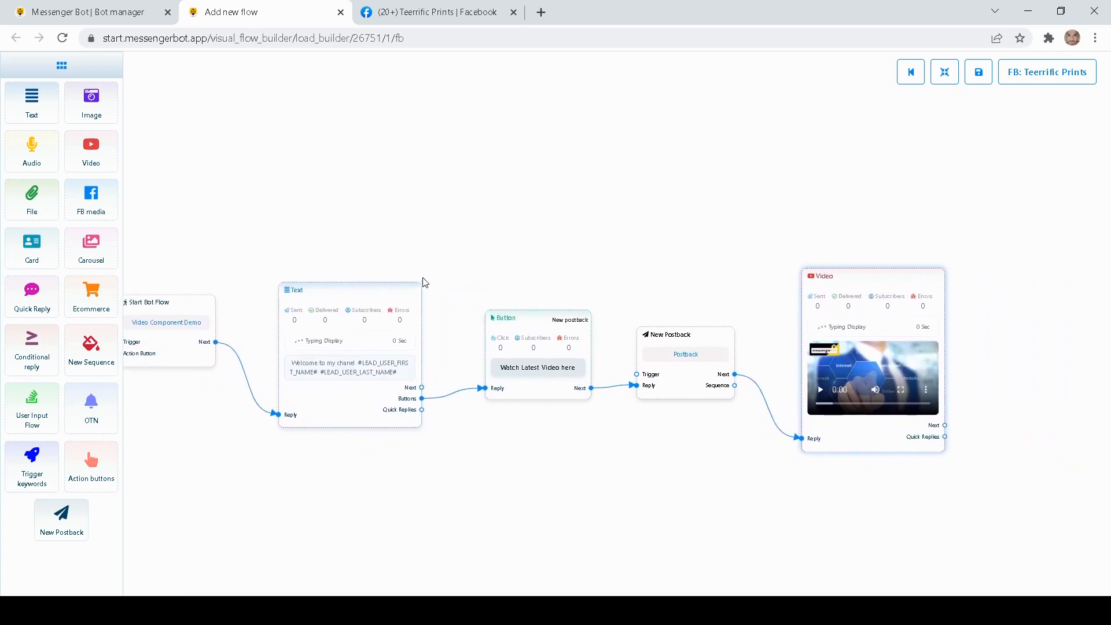
pyautogui.click(983, 80)
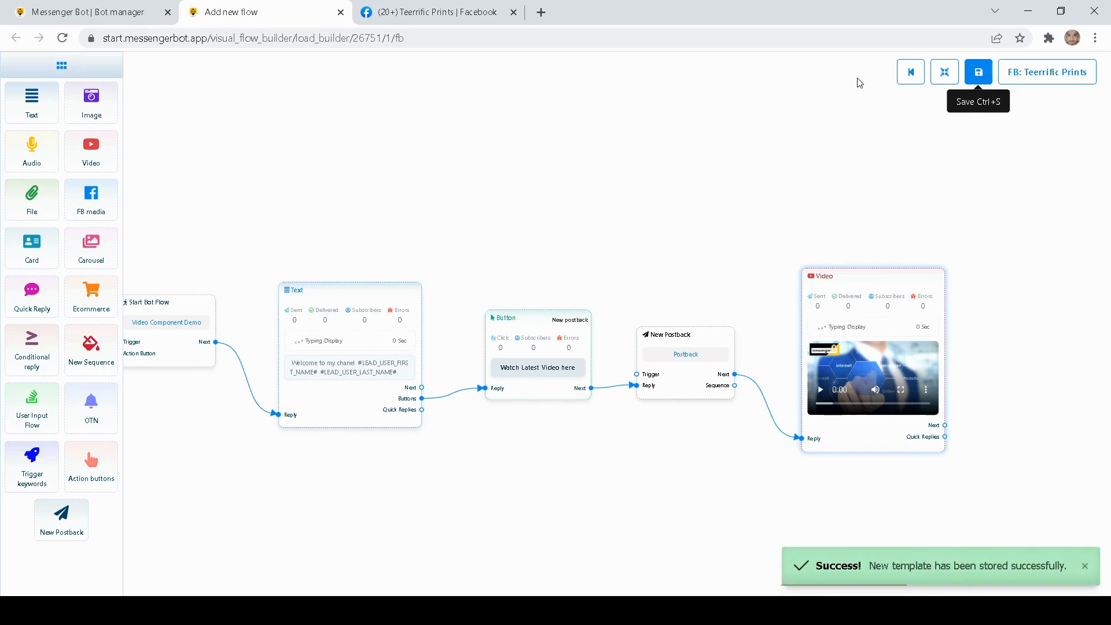
pyautogui.click(907, 79)
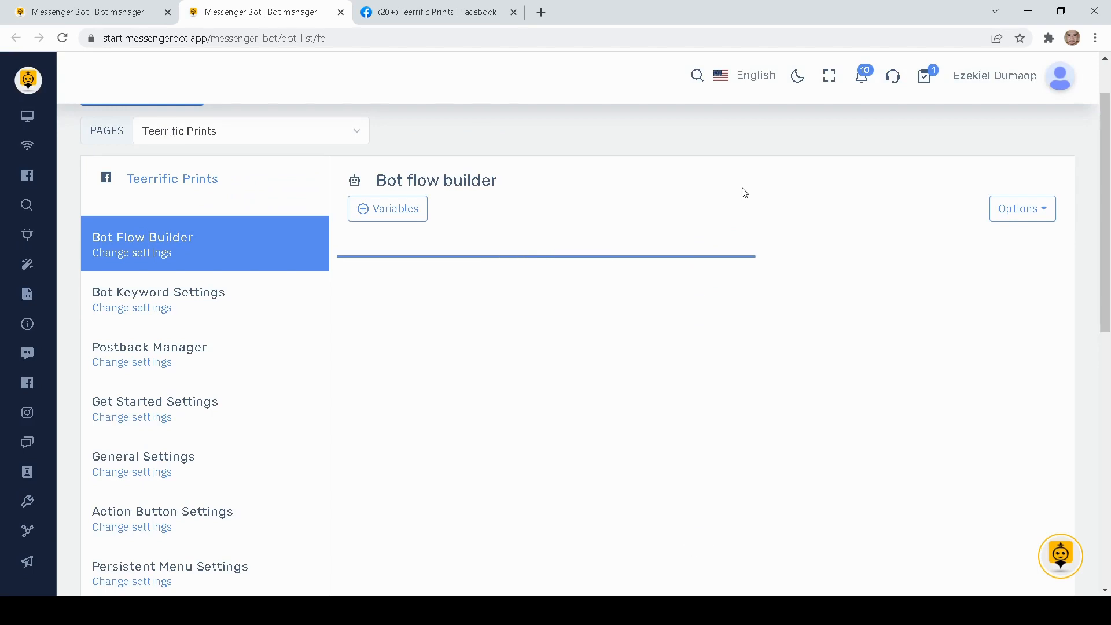
pyautogui.scroll(-2, 695, 191)
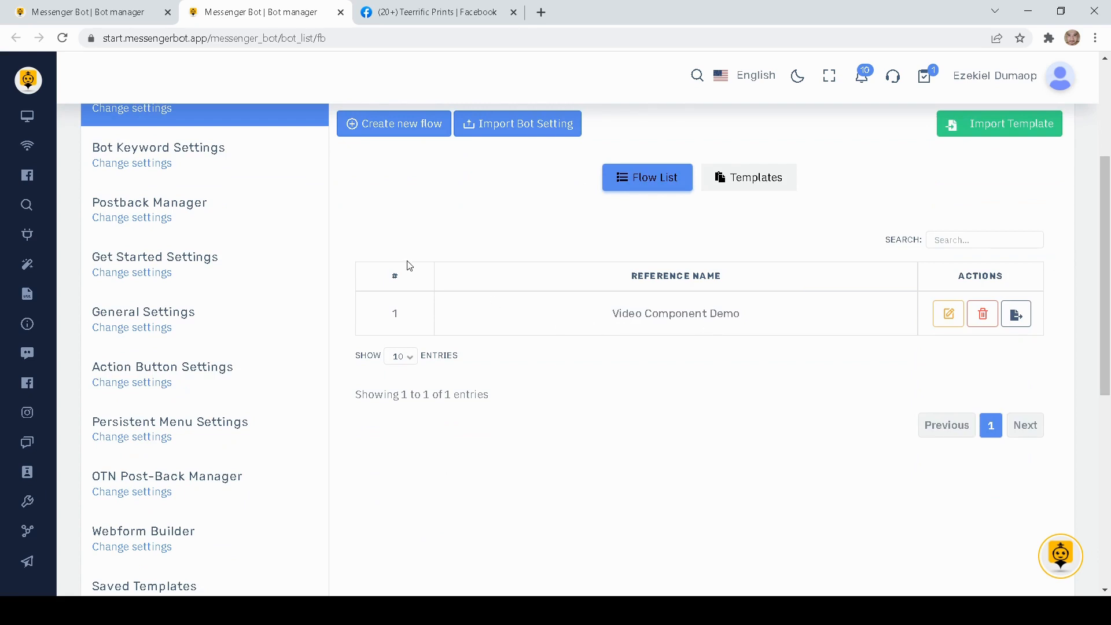
# Switch to the Teerrific Prints page on Facebook and open a message chat with it
pyautogui.click(431, 17)
pyautogui.scroll(-2, 974, 273)
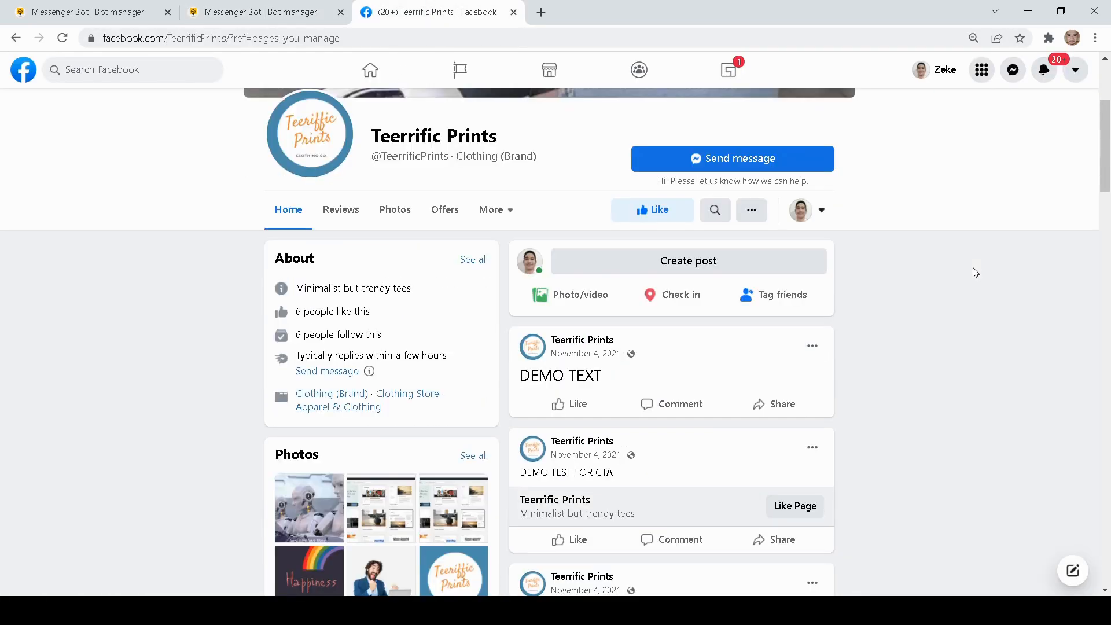
pyautogui.scroll(2, 976, 272)
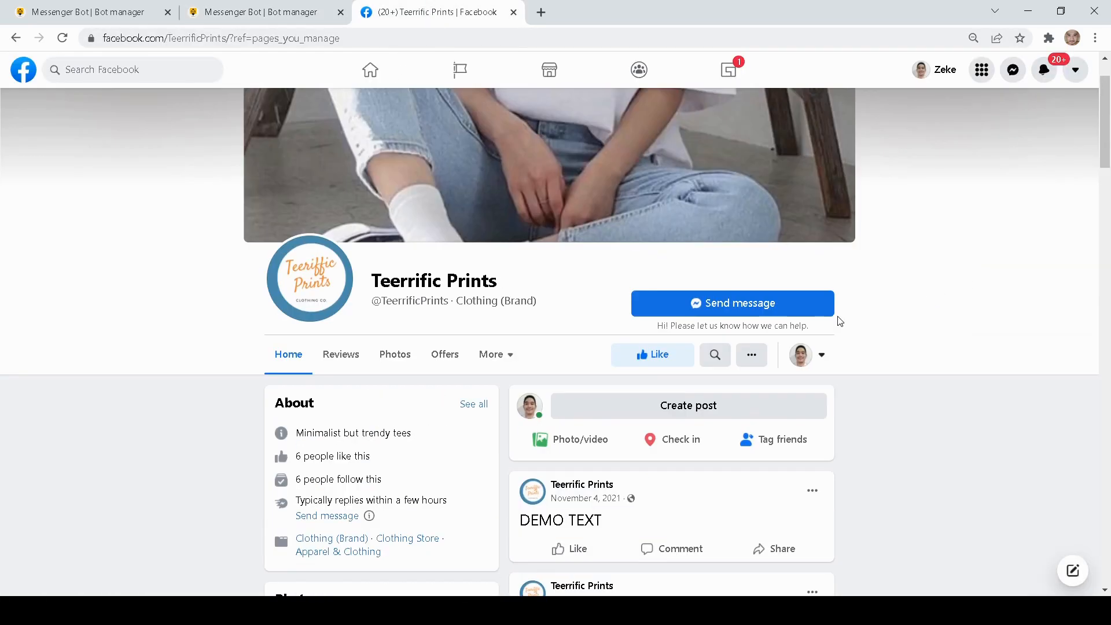
pyautogui.click(733, 313)
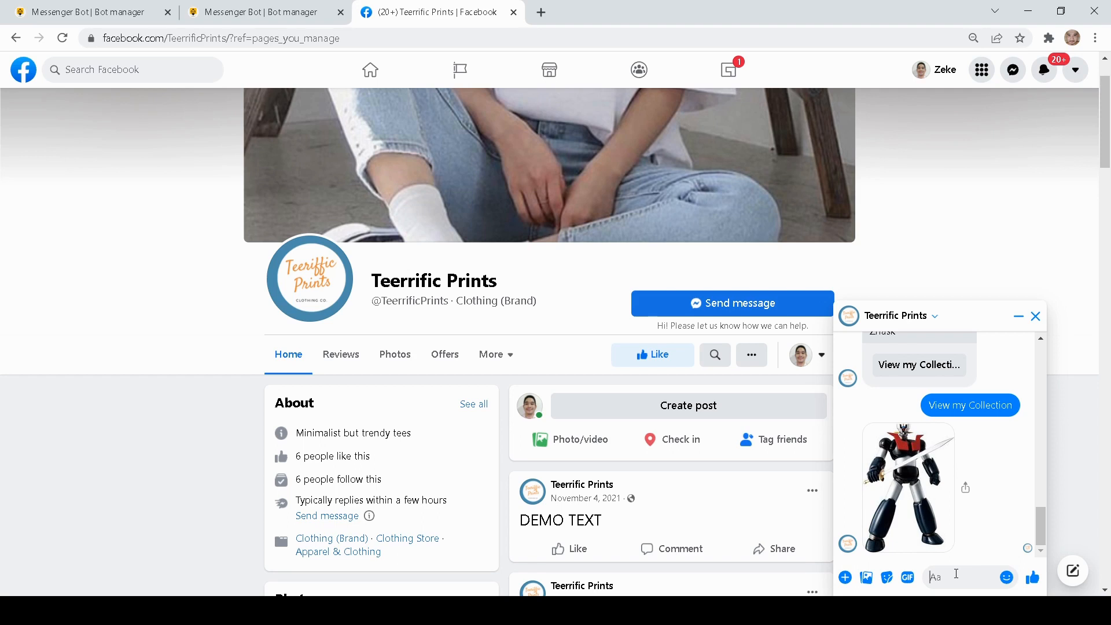
# Send "Hi" to the bot and choose "Watch Latest Video here" in its welcome reply
pyautogui.write('Hi')
pyautogui.press('Return')
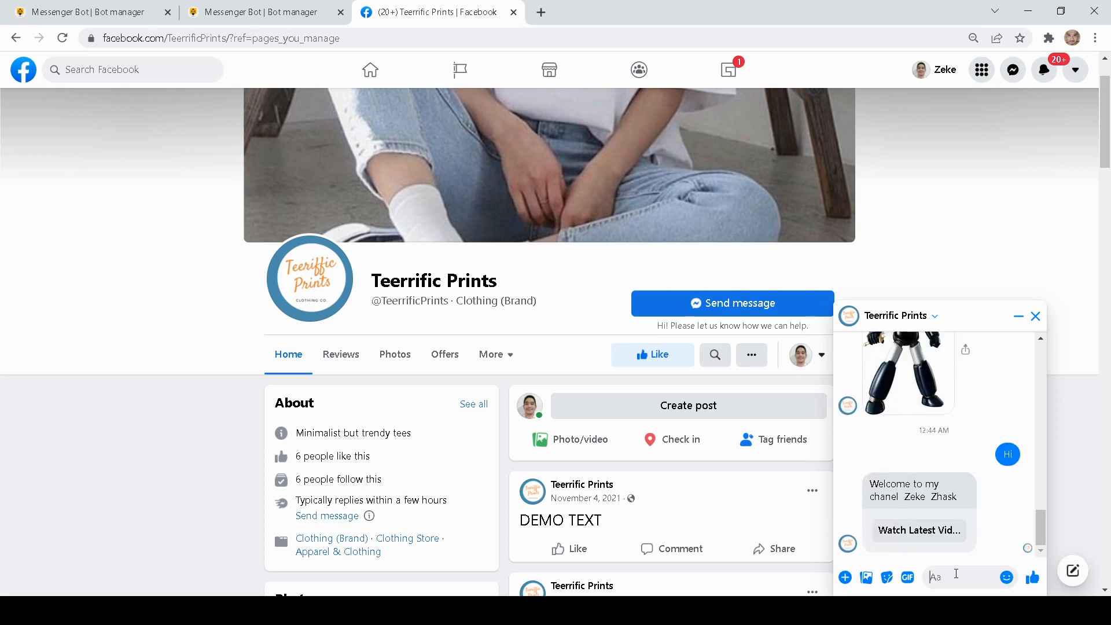
pyautogui.click(933, 540)
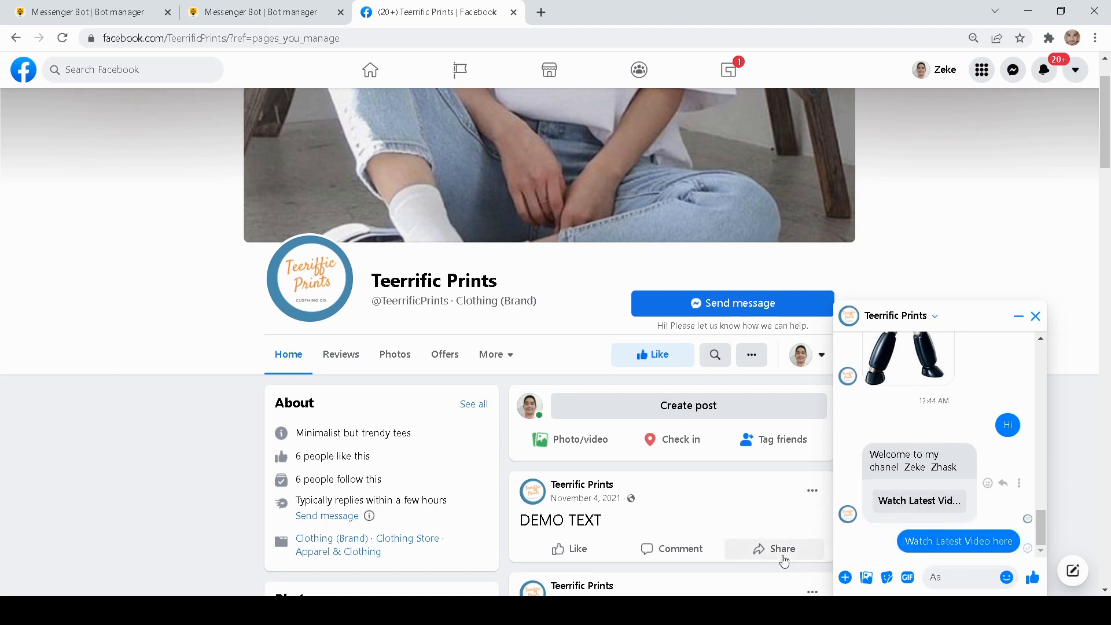